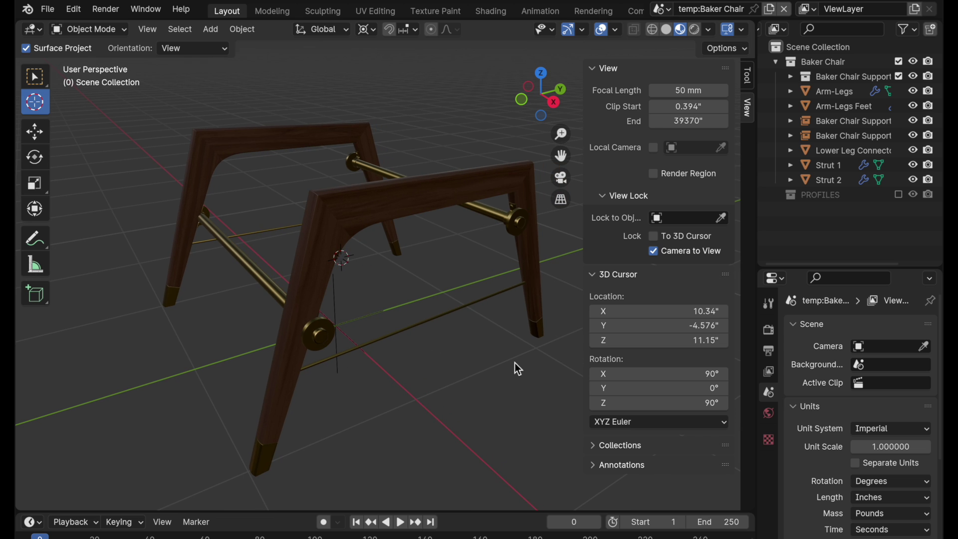
- Hide the Baker Chair collection, show the PROFILES collection, and view its curves from the right side
click(541, 74)
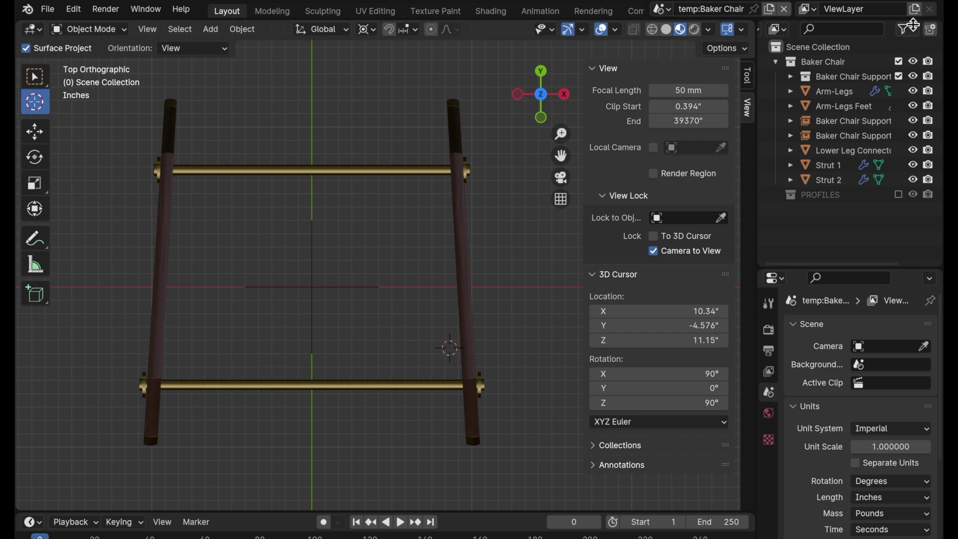
click(898, 61)
click(901, 91)
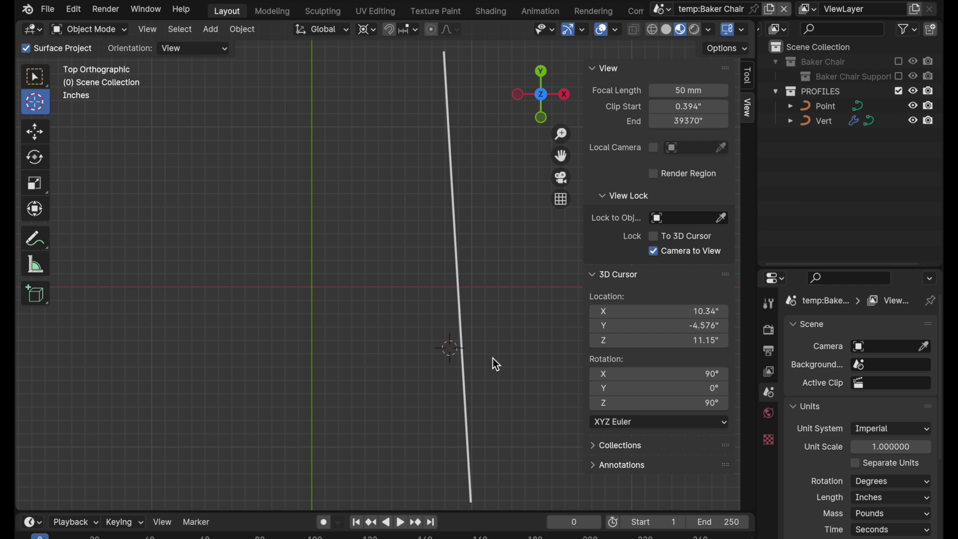
click(566, 94)
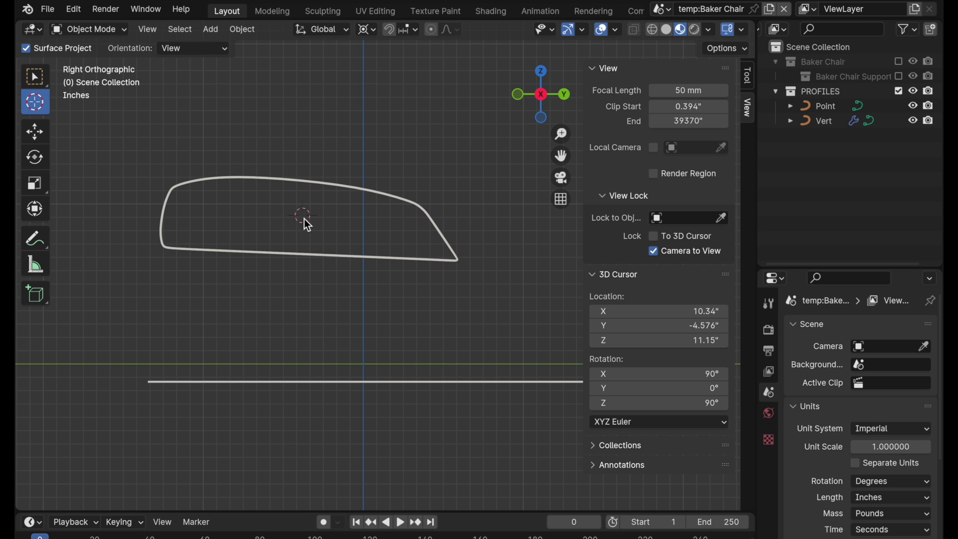
- Add a 24-inch mesh plane at the 3D cursor, aligned to the current view
key(shift+a)
mouse_move(304, 218)
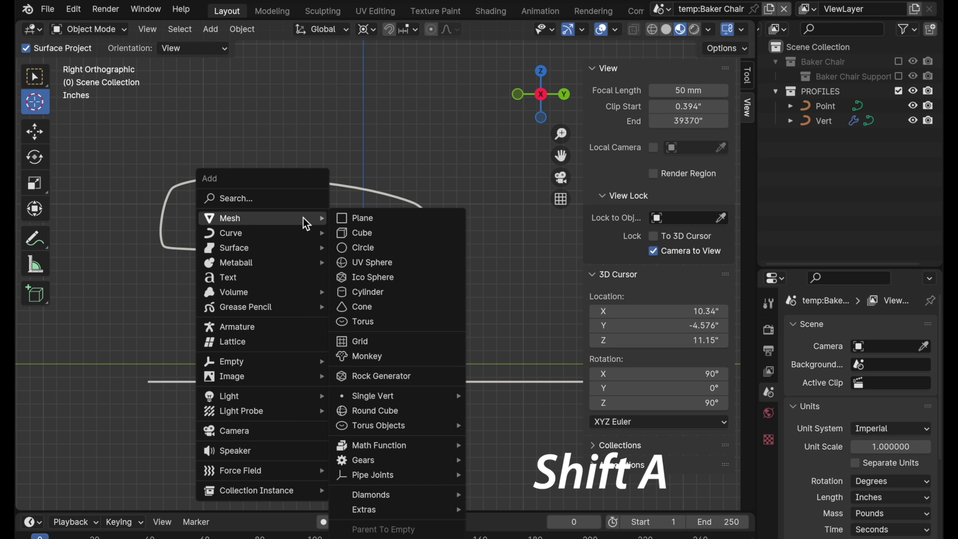
click(359, 221)
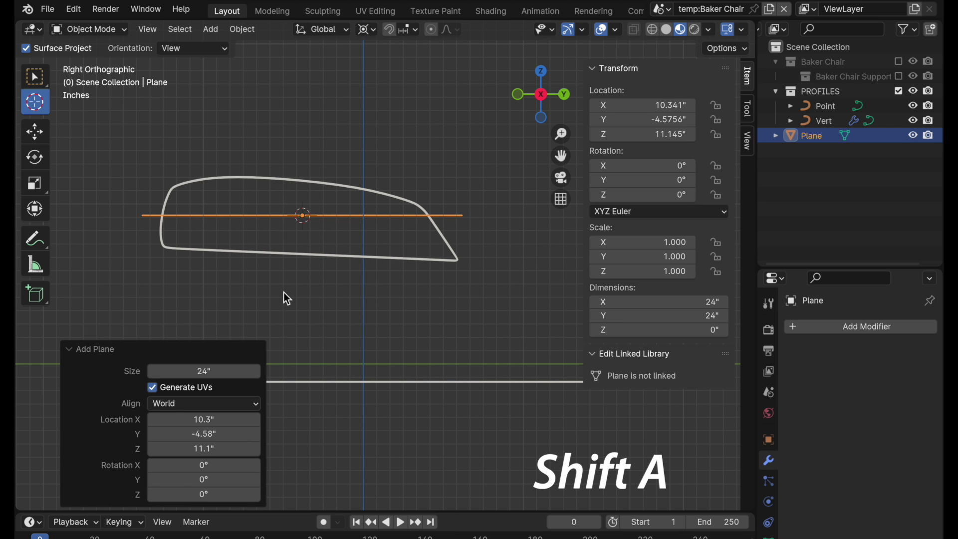
click(167, 403)
click(170, 437)
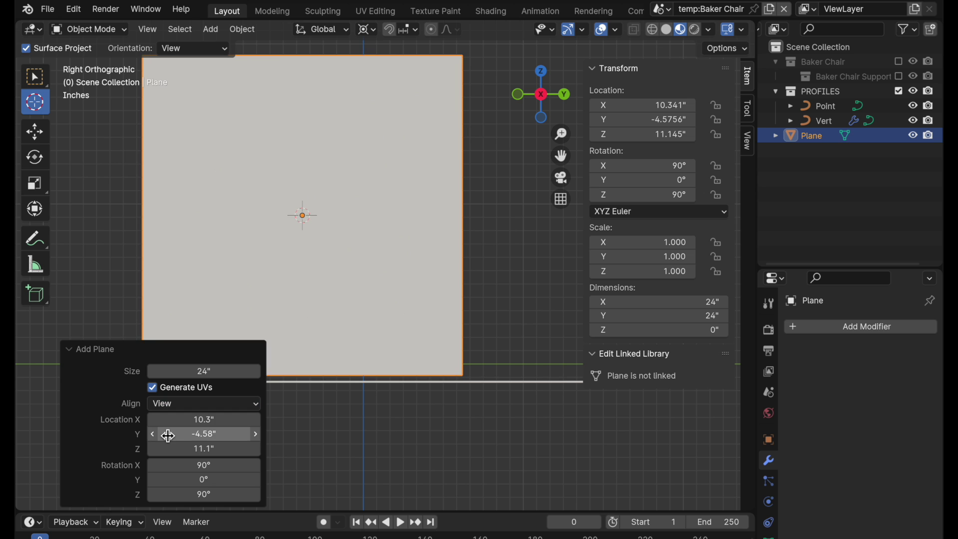
- Switch the viewport to wireframe shading and apply the plane's rotation
click(654, 27)
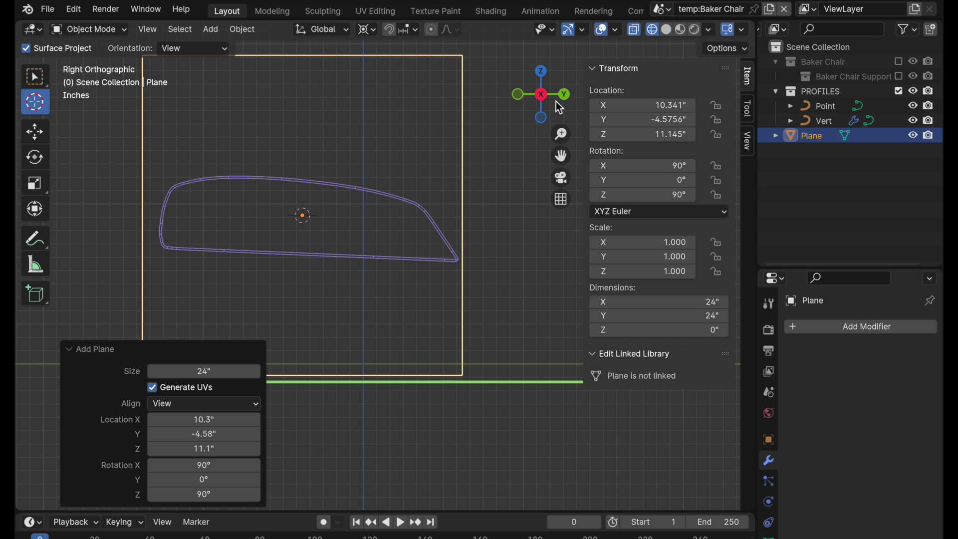
shift+middle_drag(333, 193, 350, 223)
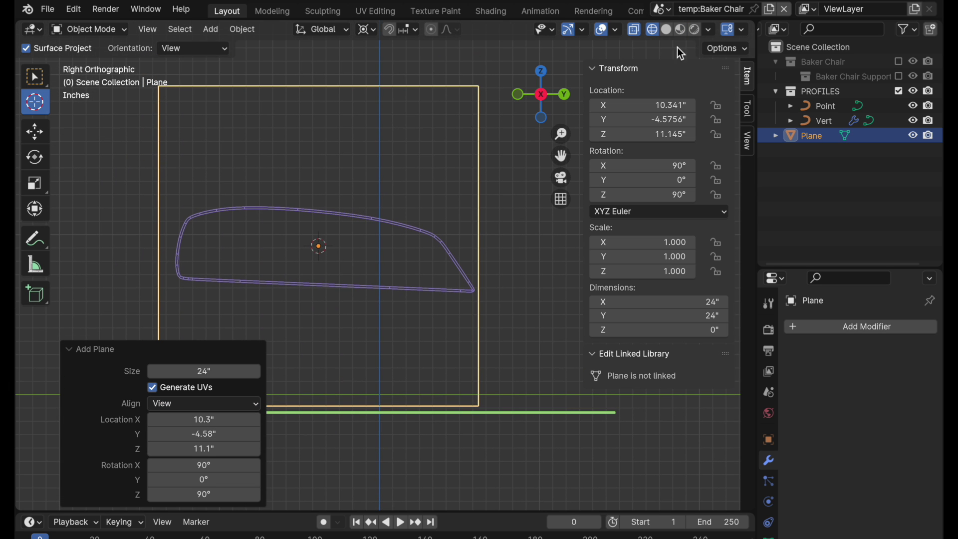
click(709, 30)
click(68, 350)
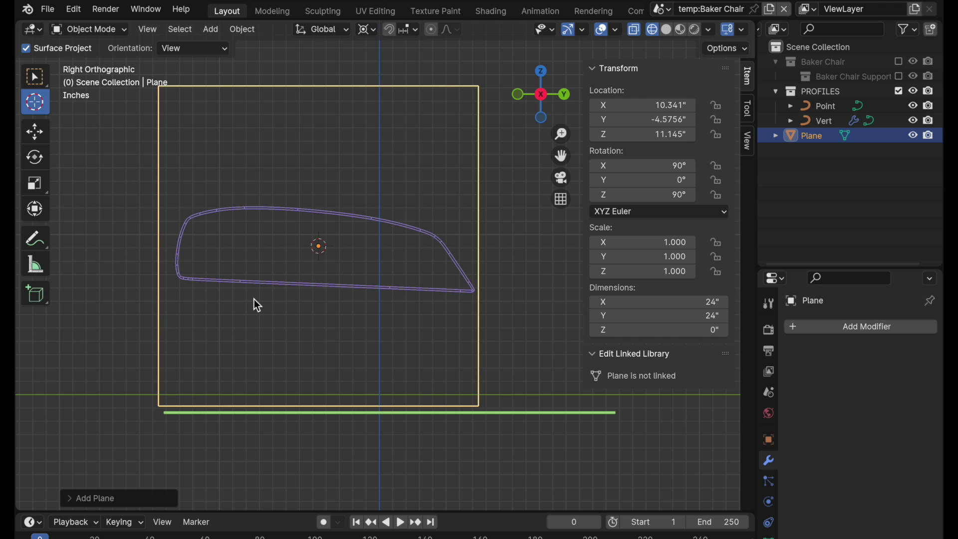
key(ctrl+a)
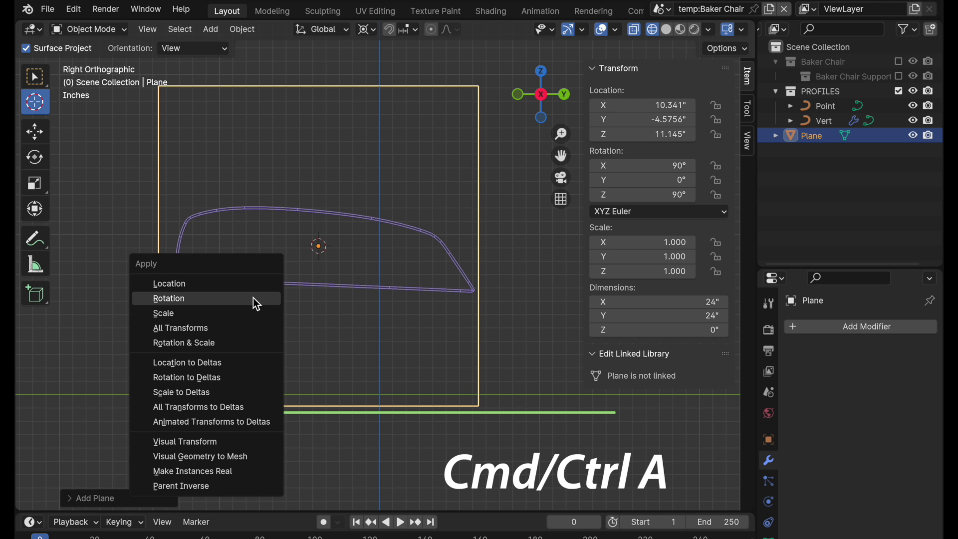
click(256, 302)
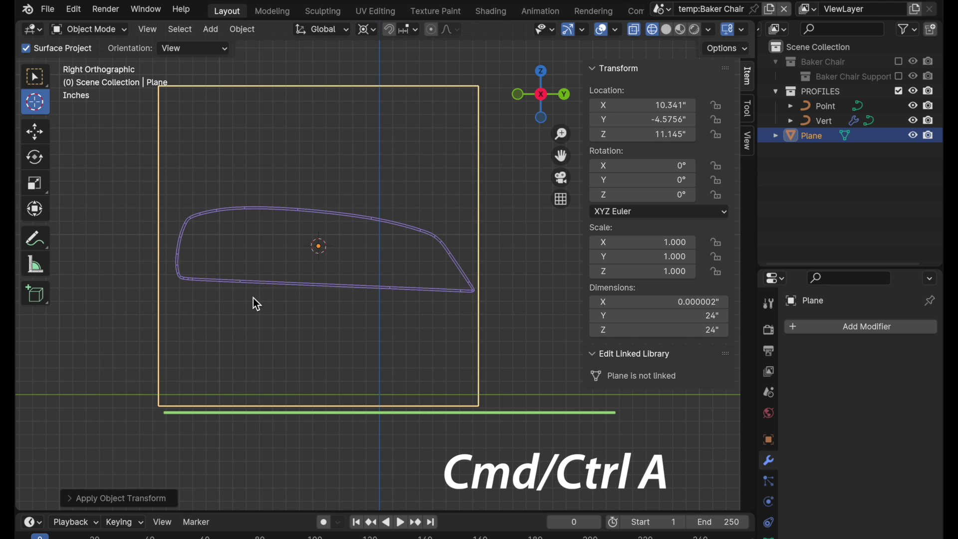
- Scale the plane's mesh along Z in Edit Mode to about 7.9 inches tall, enclosing the closed profile curve
key(Tab)
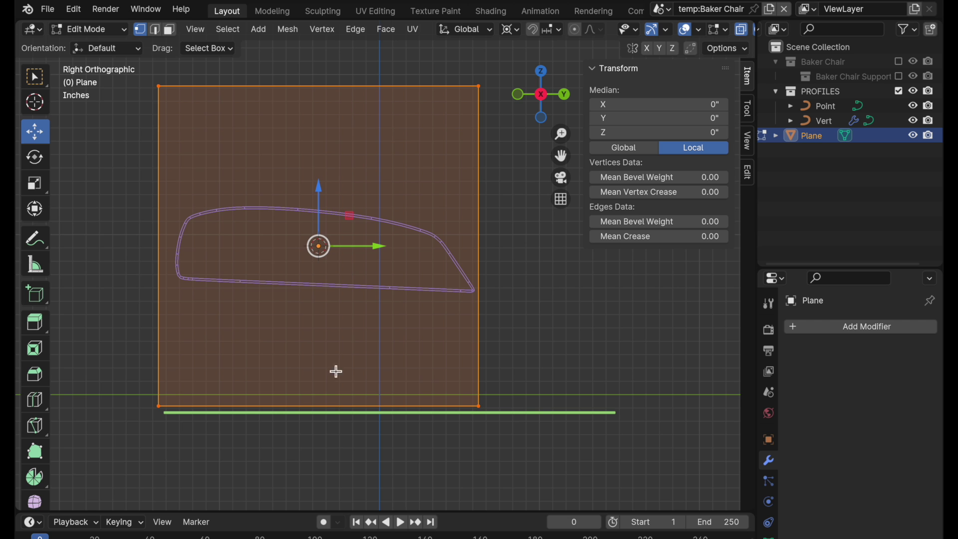
key(s)
key(z)
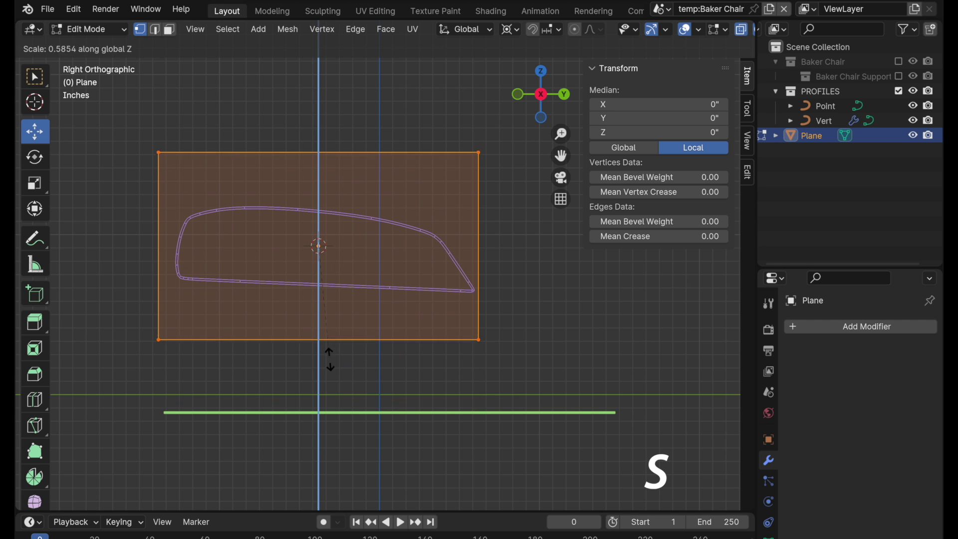
click(328, 309)
- Add a single vertical loop cut through the middle of the plane
scroll(336, 243, up, 2)
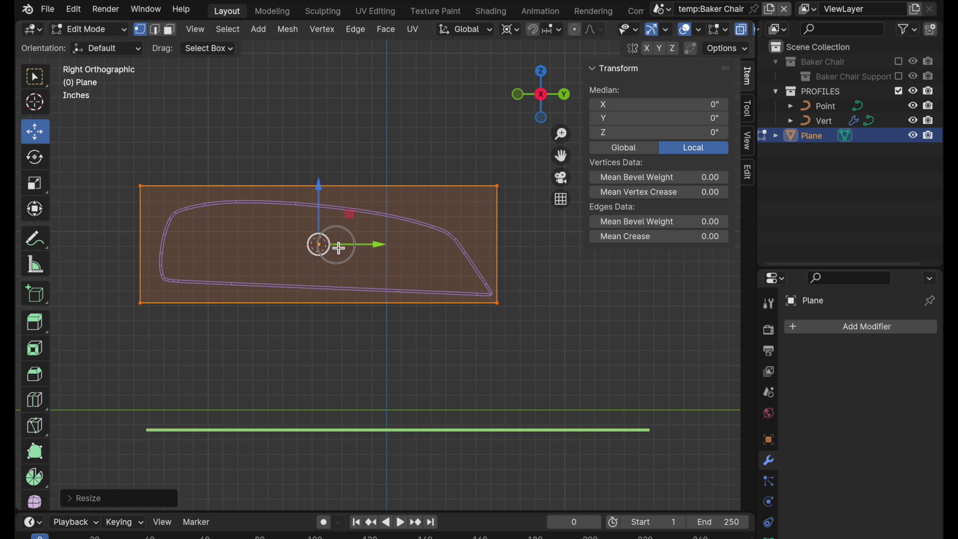
shift+middle_drag(364, 230, 373, 292)
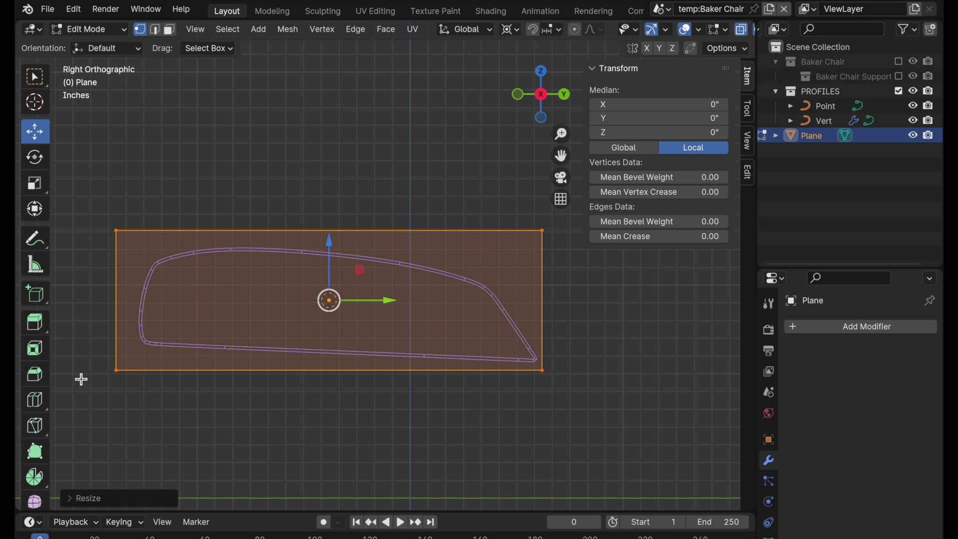
click(35, 400)
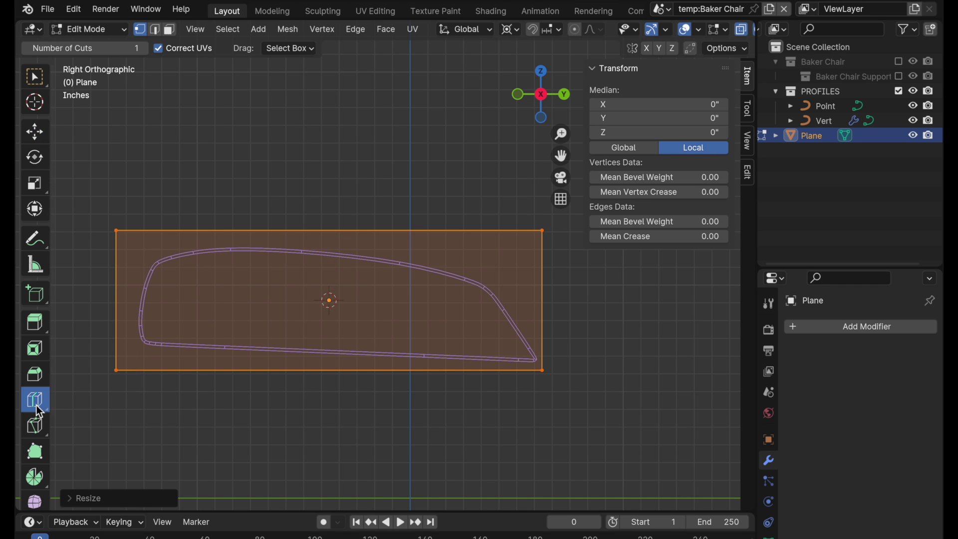
click(329, 290)
- Set the Move tool's drag action to Tweak and move the three upper vertices onto the profile's upper curve and corners
click(34, 132)
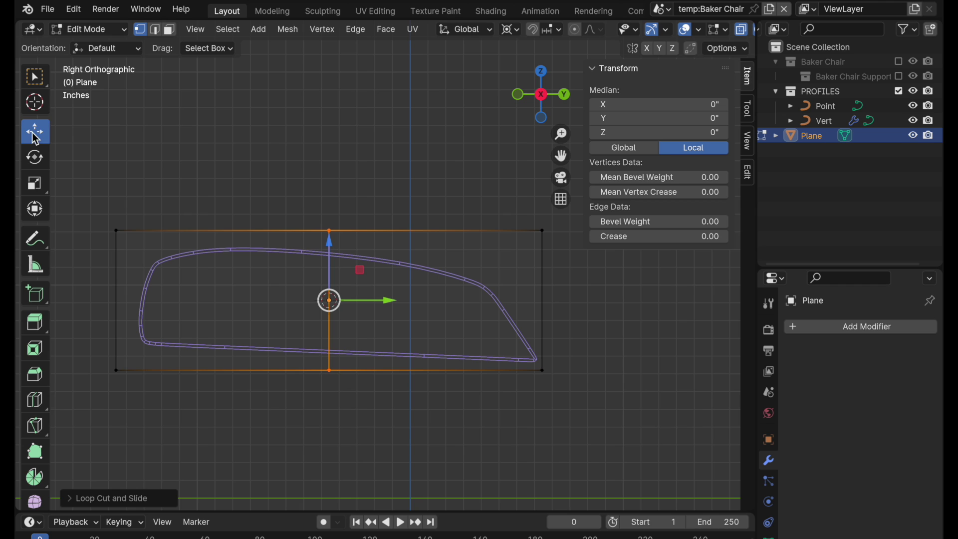
click(115, 232)
click(207, 50)
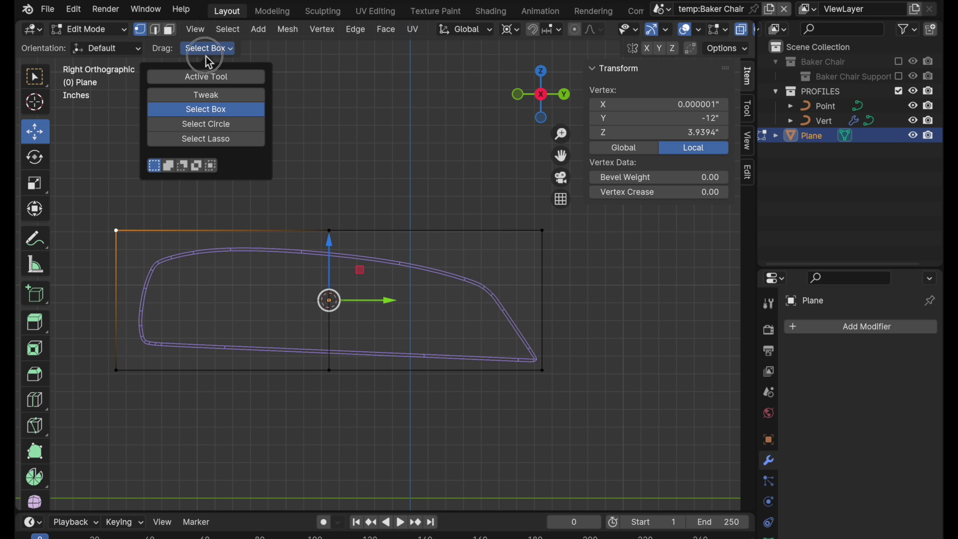
click(211, 95)
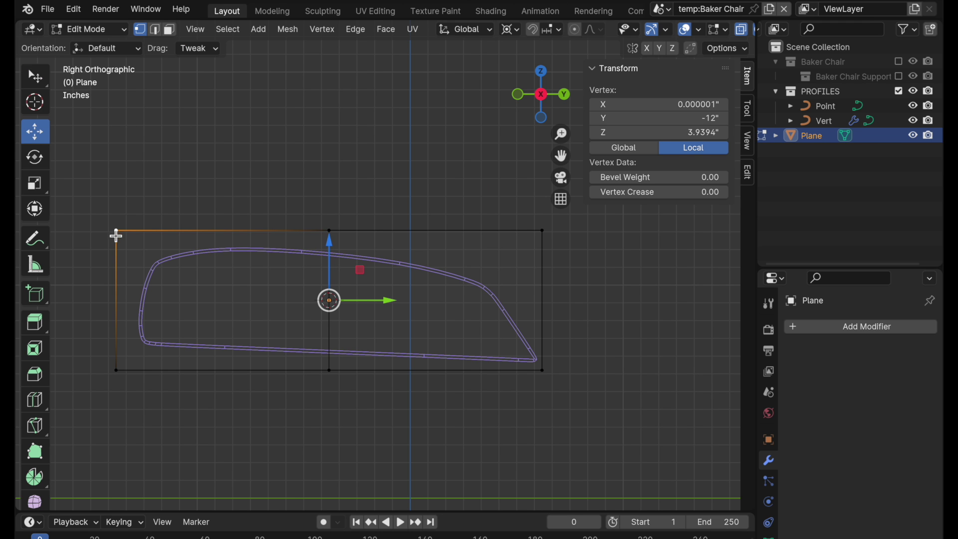
drag(118, 233, 157, 255)
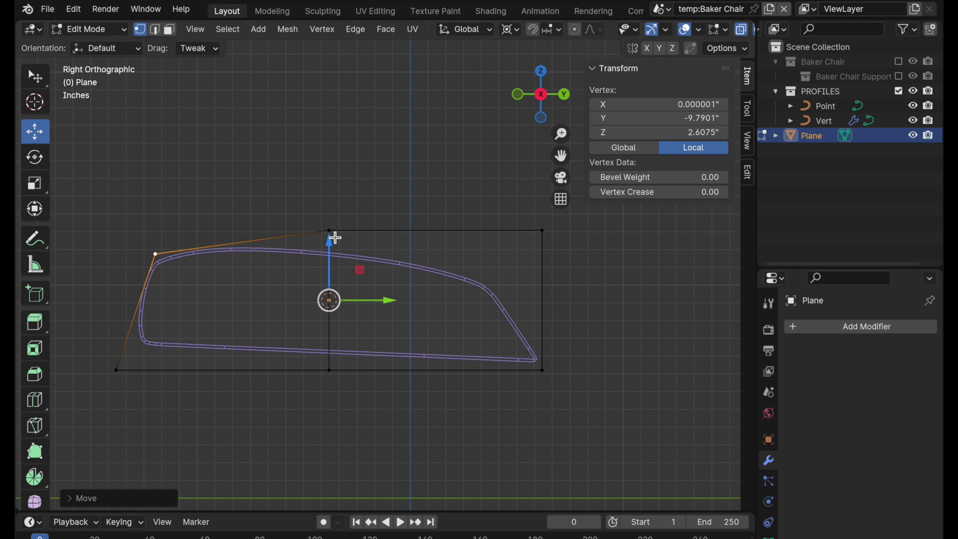
scroll(302, 235, up, 2)
drag(344, 229, 348, 264)
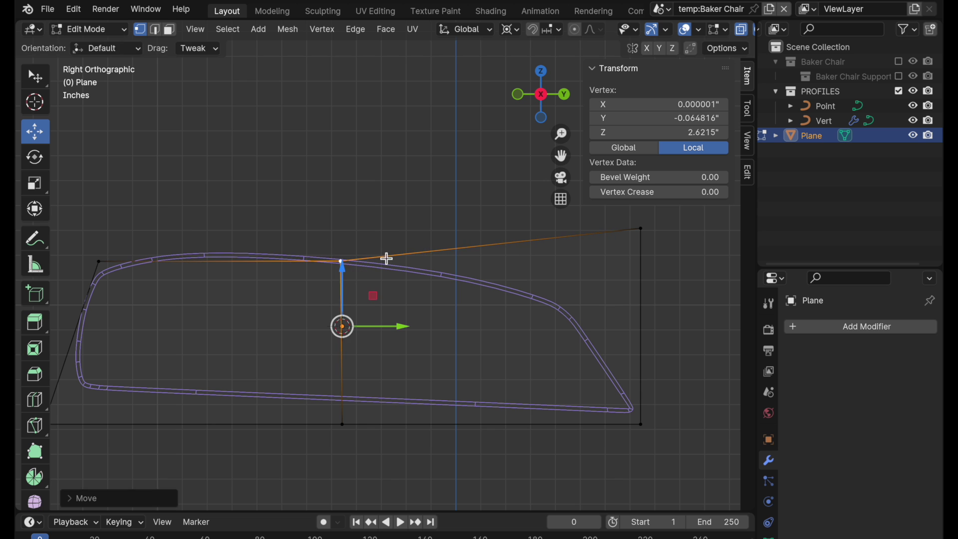
drag(645, 231, 573, 314)
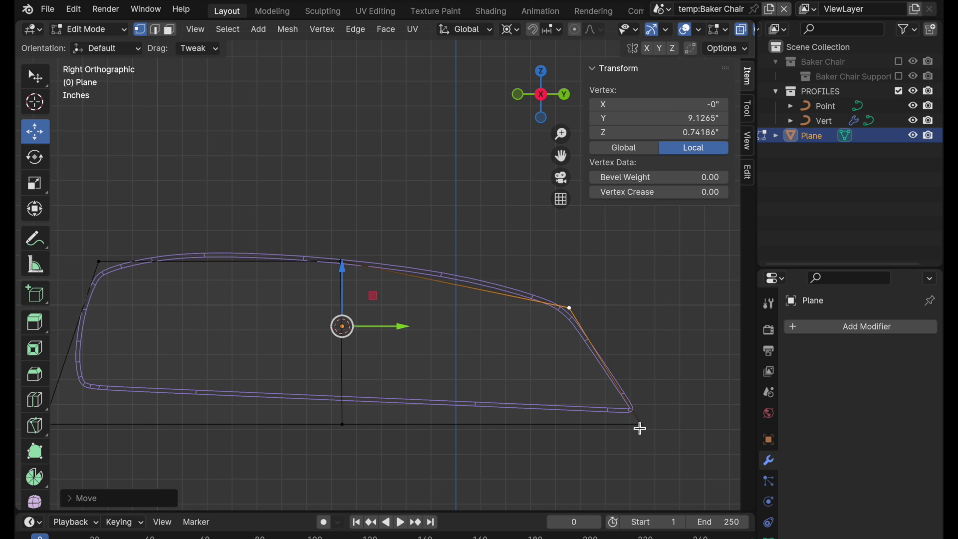
- Move the three lower vertices onto the profile's bottom edge and corners
drag(639, 428, 631, 411)
drag(350, 424, 342, 401)
shift+middle_drag(82, 423, 139, 411)
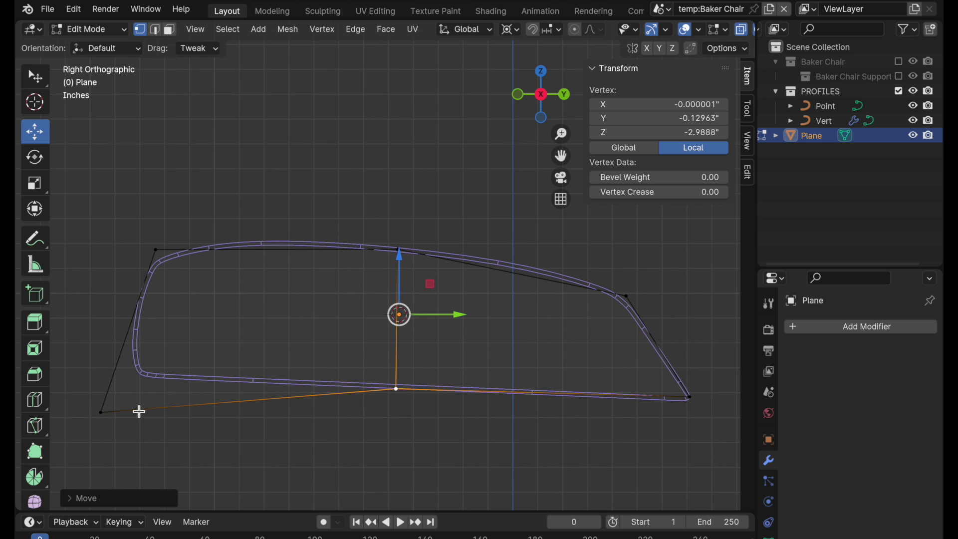
drag(103, 417, 137, 376)
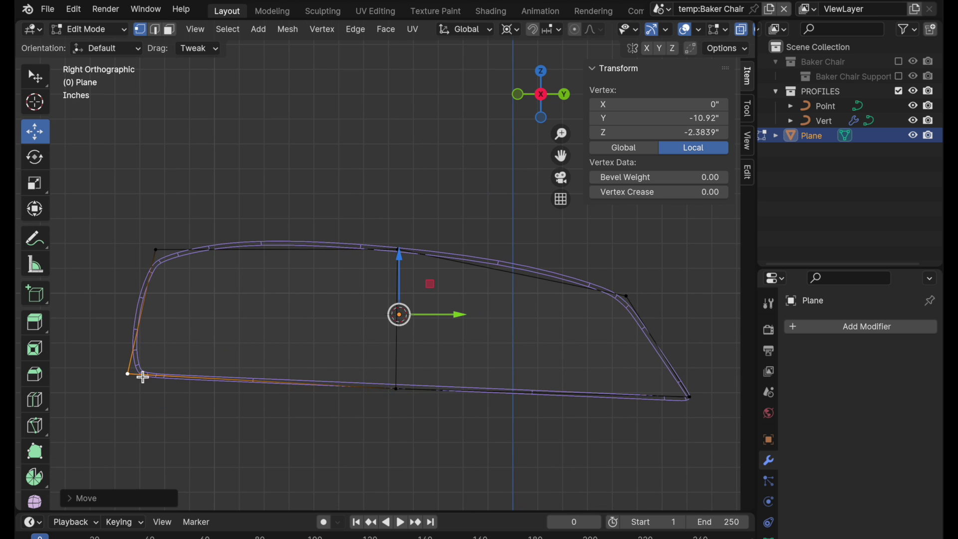
scroll(289, 328, up, 2)
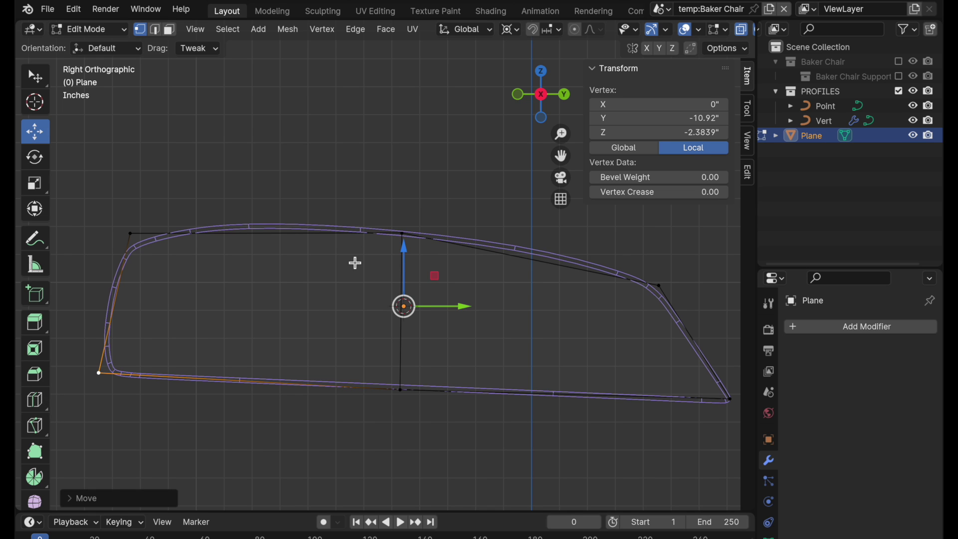
key(ctrl+r)
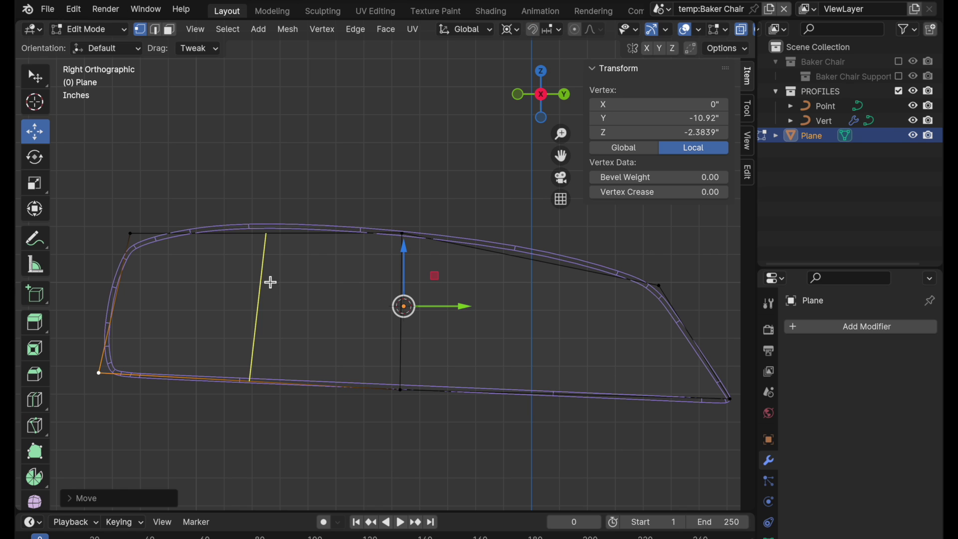
click(263, 285)
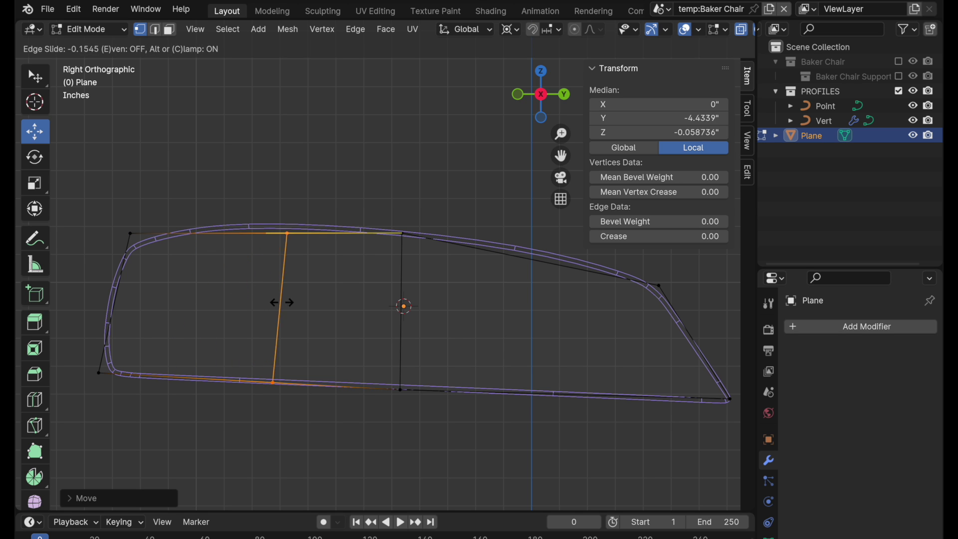
click(260, 302)
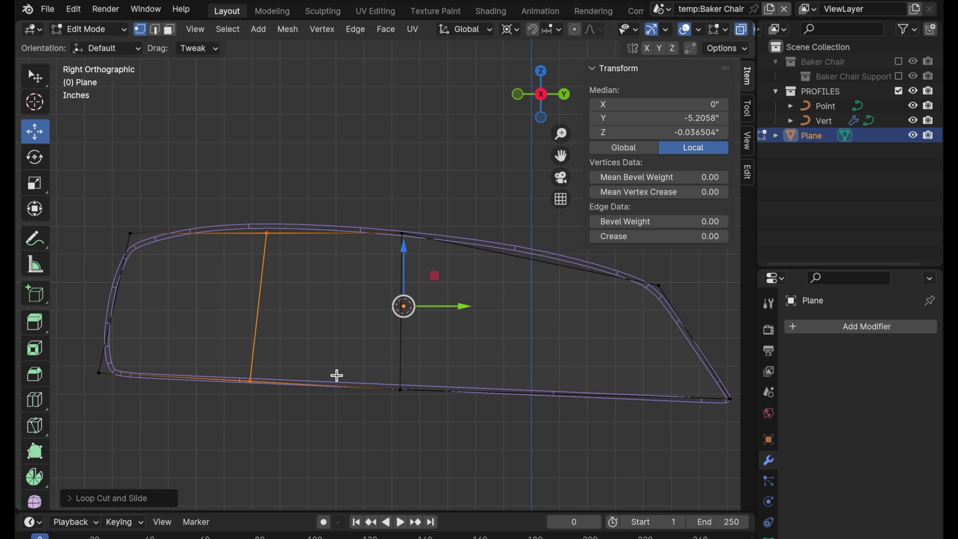
key(ctrl+z)
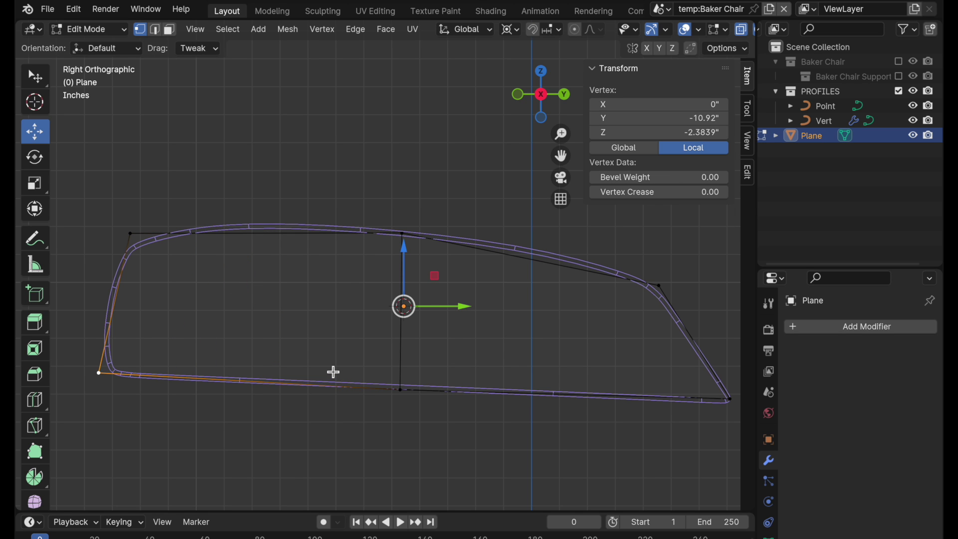
- Add a centred vertical loop cut in each half of the mesh
click(39, 409)
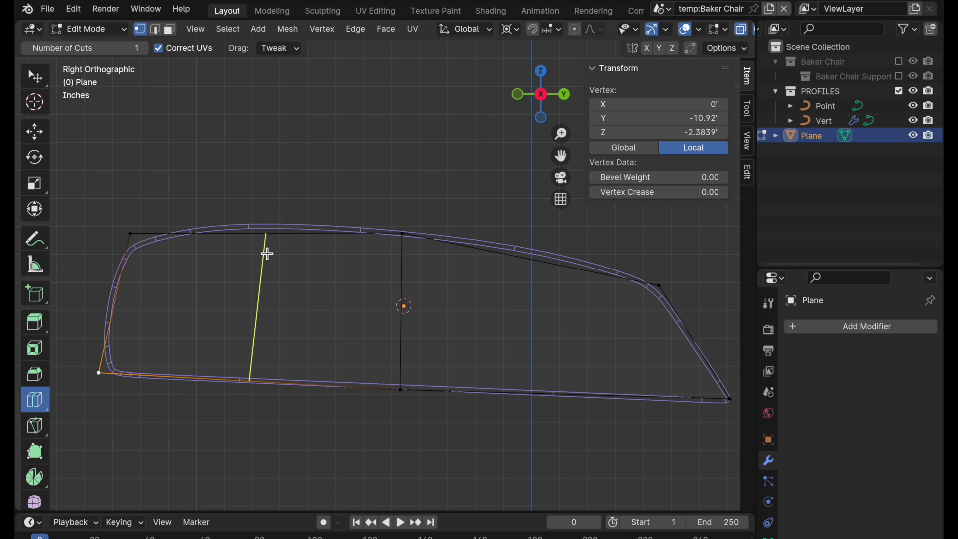
click(267, 252)
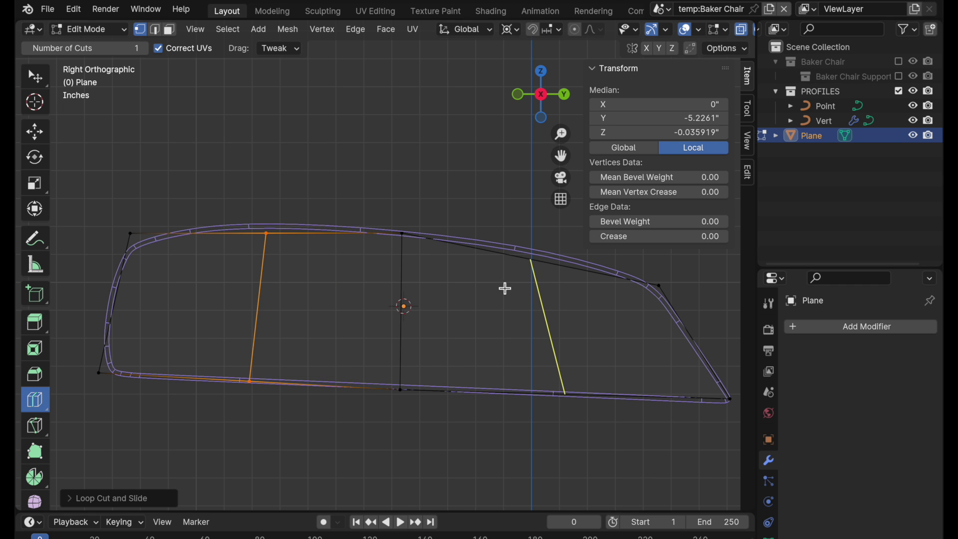
click(543, 288)
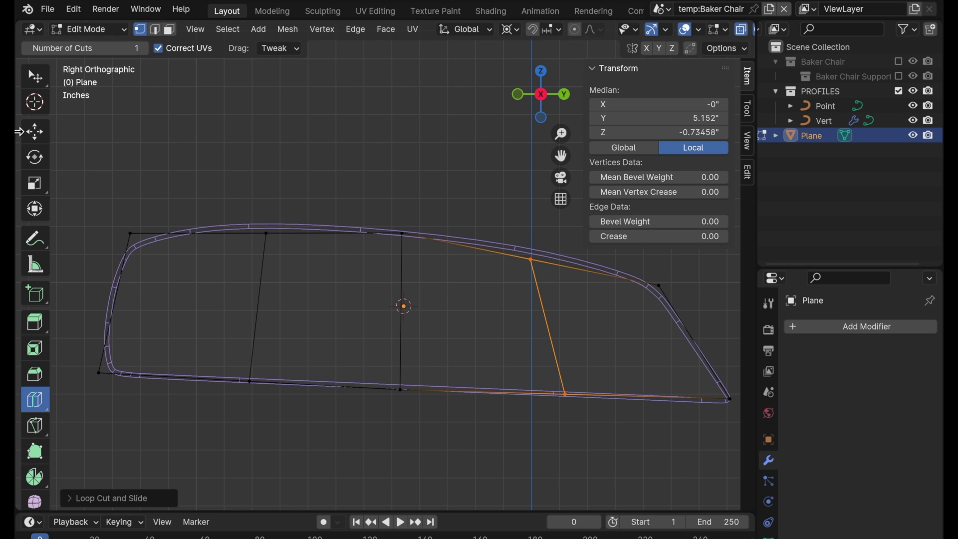
- Move the upper vertices of both new loop cuts up onto the profile's top curve
click(34, 132)
click(306, 149)
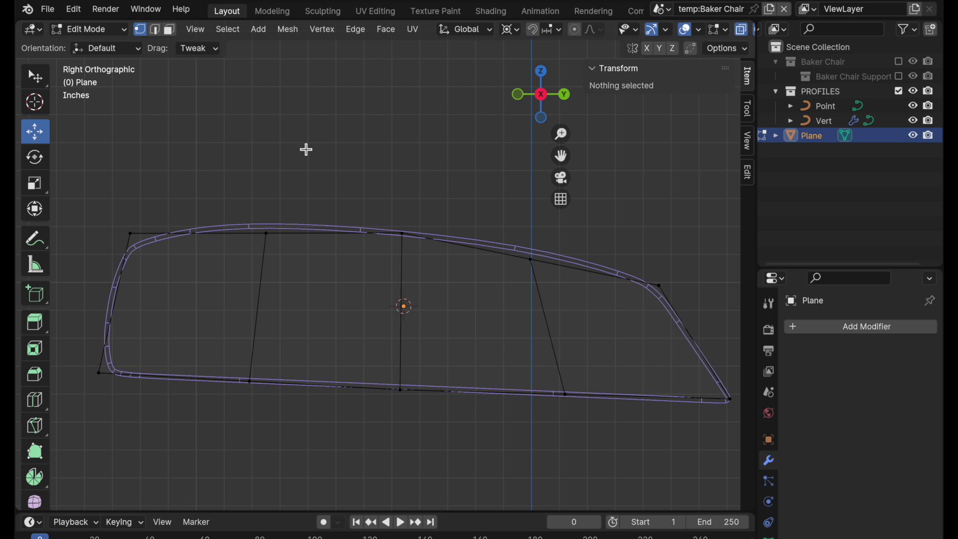
shift+middle_drag(281, 257, 324, 281)
scroll(322, 279, up, 1)
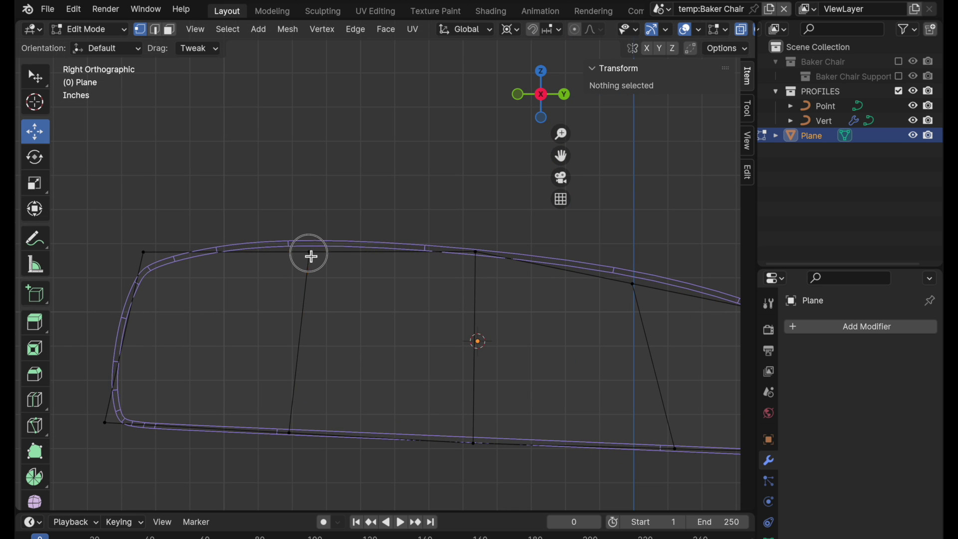
drag(310, 255, 309, 244)
drag(632, 285, 633, 273)
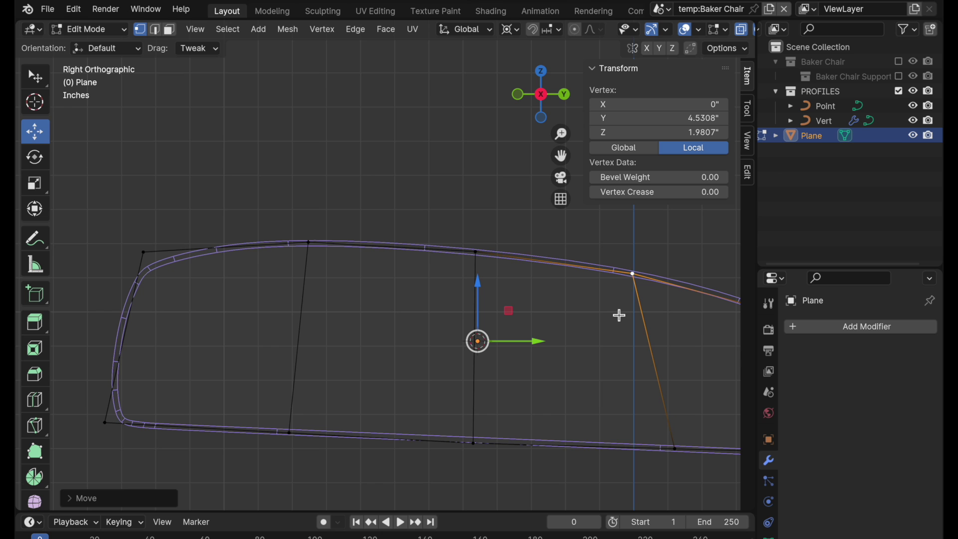
- Add a centred vertical loop cut in each of the mesh's four sections
shift+middle_drag(658, 377, 474, 335)
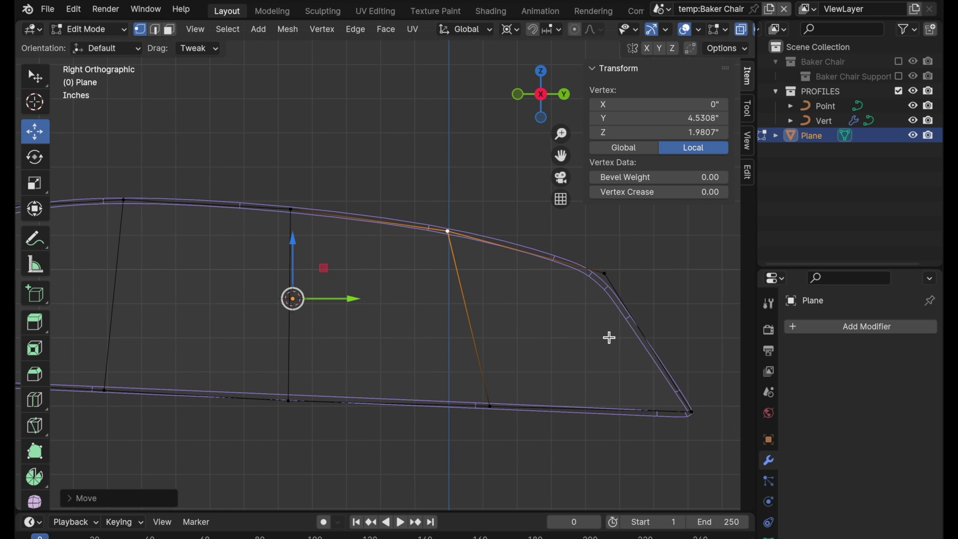
click(35, 400)
click(549, 381)
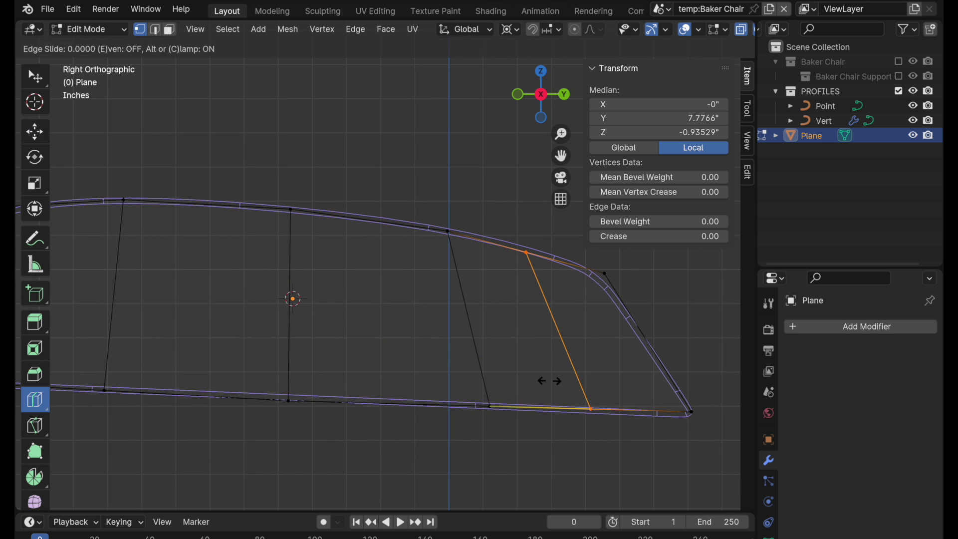
click(376, 398)
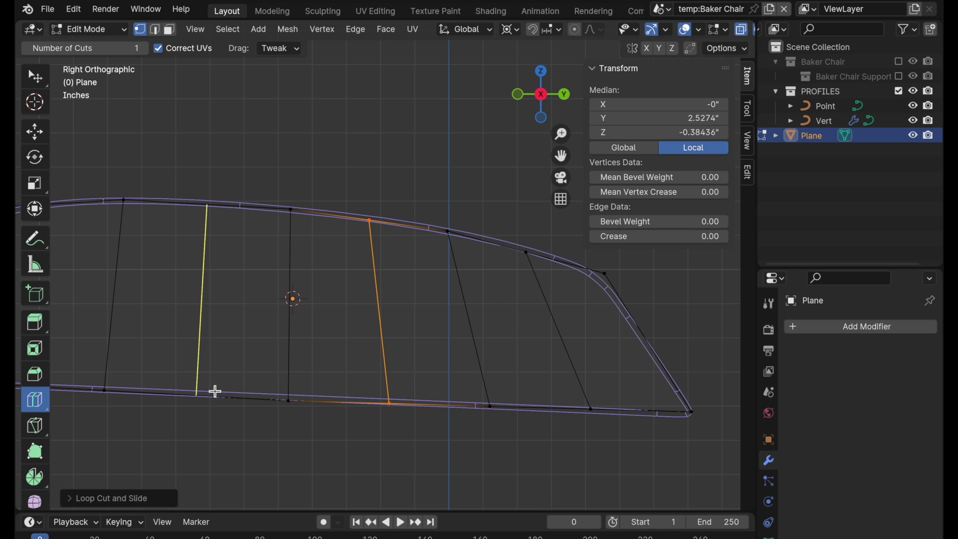
click(212, 390)
scroll(234, 388, left, 5)
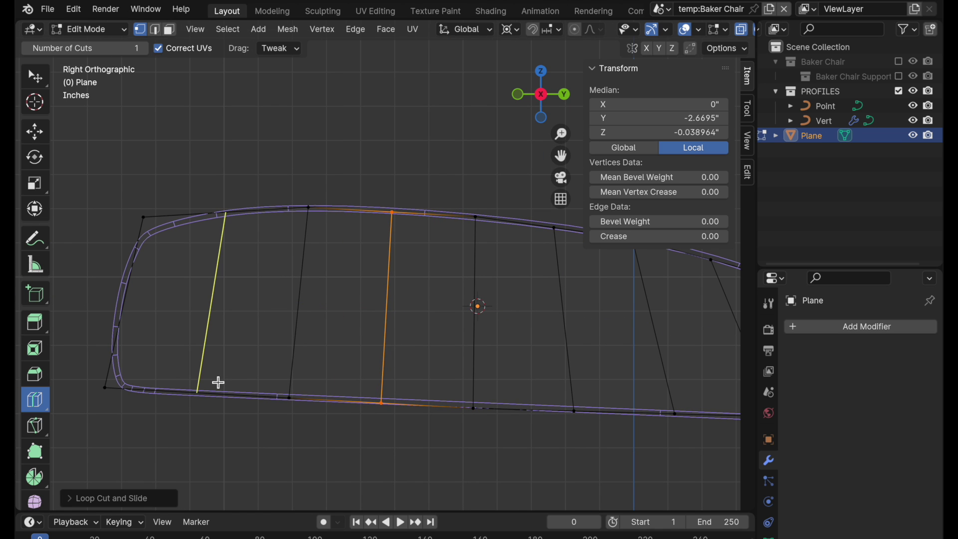
click(215, 380)
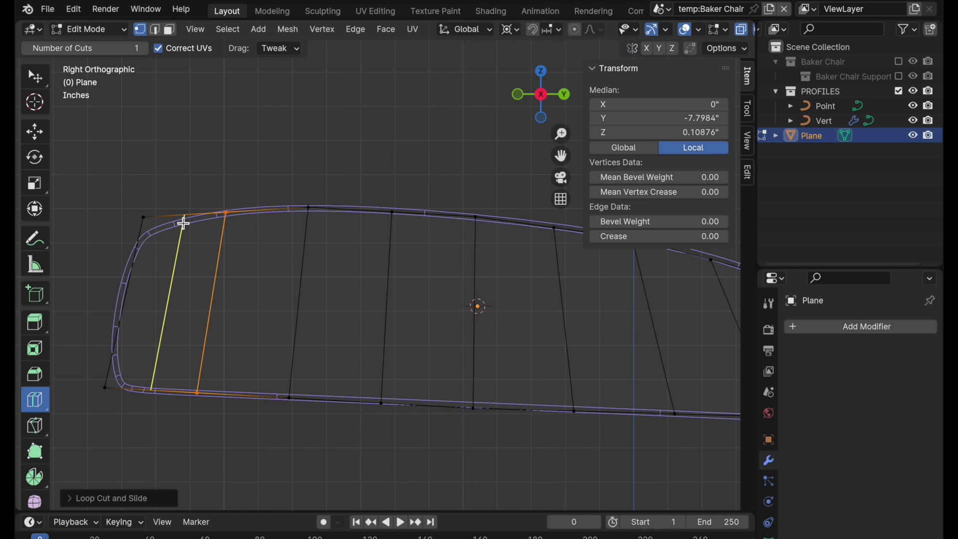
- Add one more centred vertical loop cut in the outermost section at each end of the mesh
click(184, 224)
scroll(448, 316, right, 6)
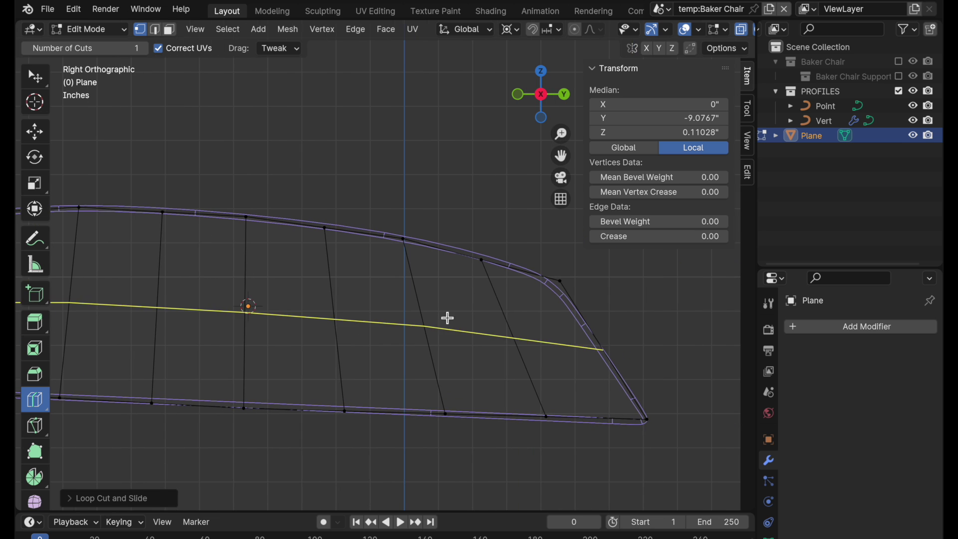
click(544, 311)
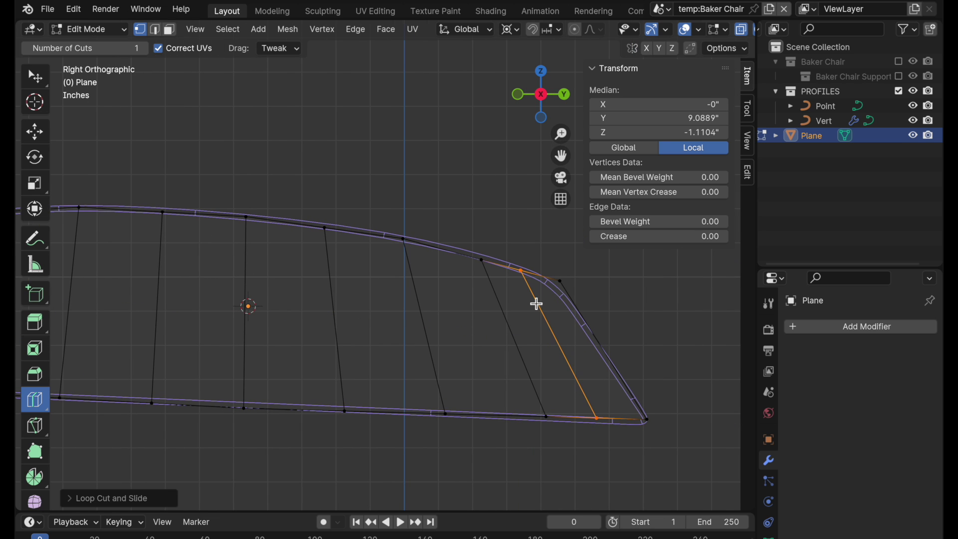
- Move the upper vertices at the negative-Y end, including the corner, onto the profile's top curve
click(35, 132)
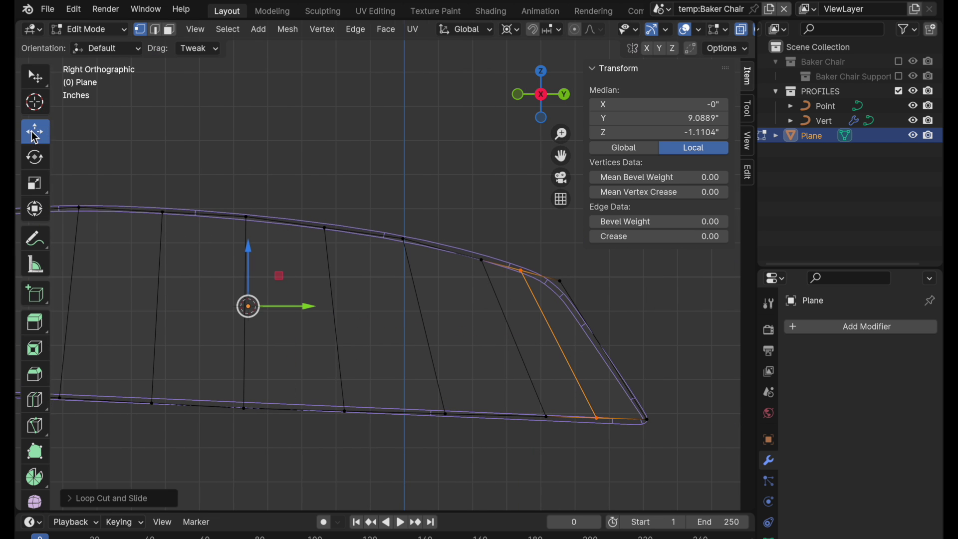
scroll(233, 131, left, 1)
scroll(408, 199, left, 8)
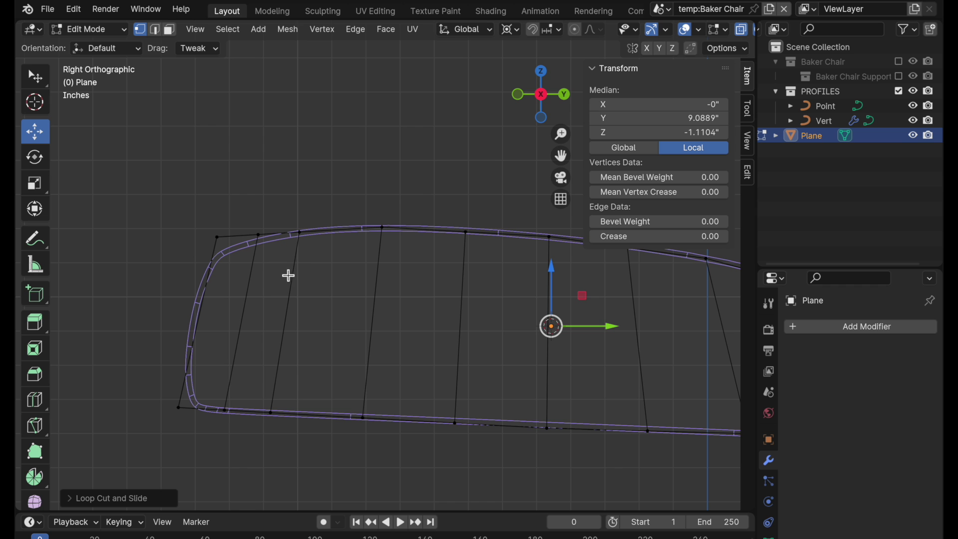
scroll(268, 239, up, 5)
drag(291, 189, 289, 200)
drag(191, 193, 184, 237)
scroll(357, 223, right, 10)
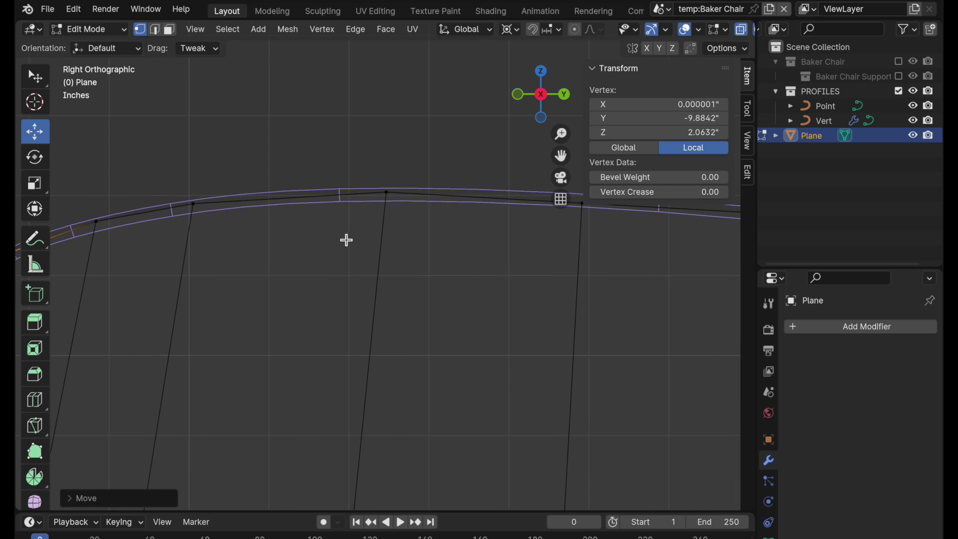
drag(292, 197, 317, 192)
- Move the upper vertices of the positive-Y half onto the profile's top curve and bring its upper corner vertex in towards the bend
scroll(497, 300, right, 10)
drag(507, 221, 504, 216)
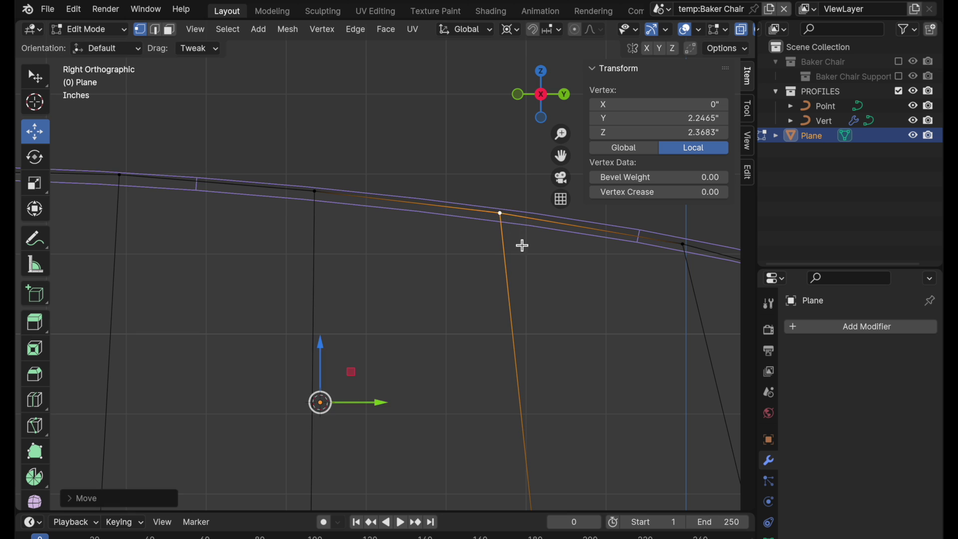
scroll(519, 246, right, 10)
drag(438, 240, 436, 237)
scroll(507, 274, right, 10)
drag(482, 284, 459, 255)
scroll(450, 295, right, 10)
drag(552, 288, 553, 302)
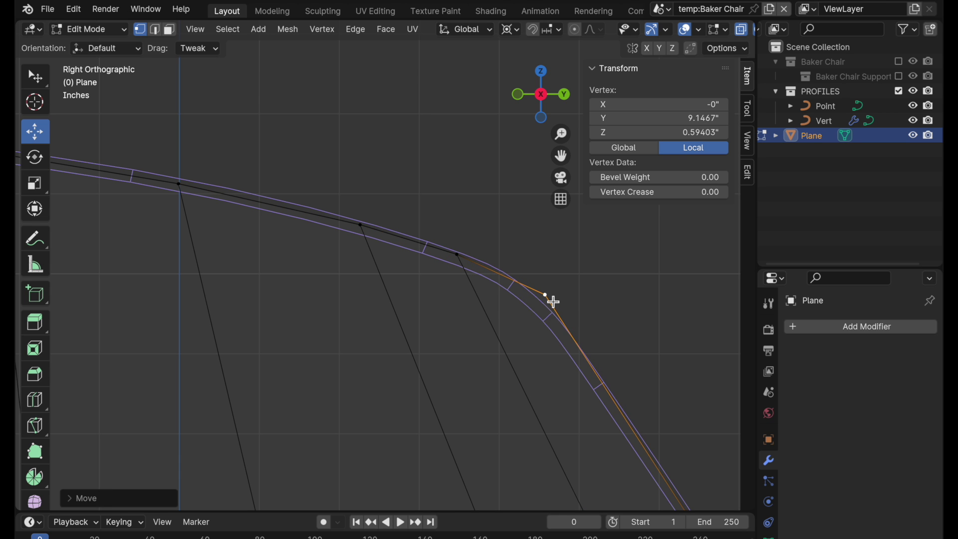
- Add a centred lengthwise loop cut through the mesh, plus one more in the upper and lower halves
ctrl+middle_drag(473, 284, 434, 339)
shift+middle_drag(365, 367, 591, 348)
scroll(393, 322, down, 3)
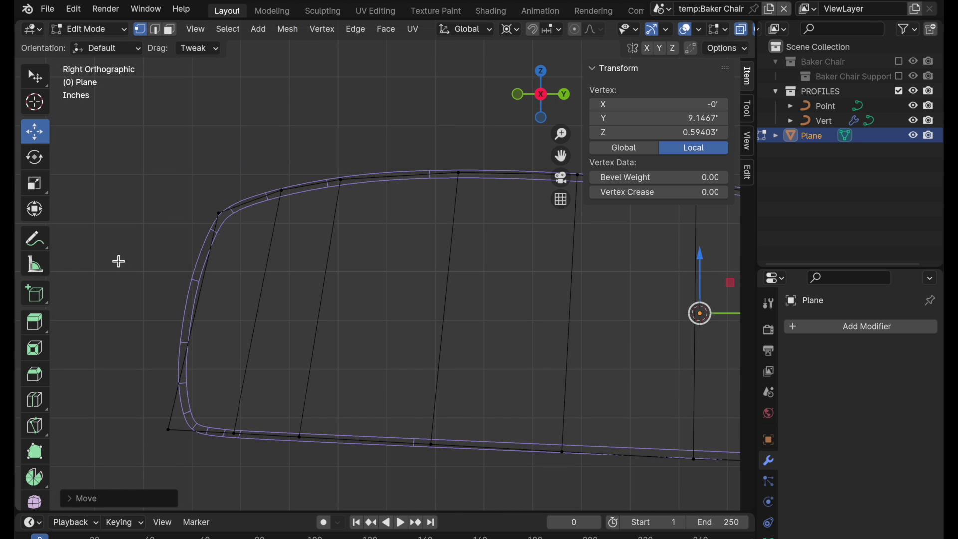
click(34, 400)
click(290, 305)
click(306, 246)
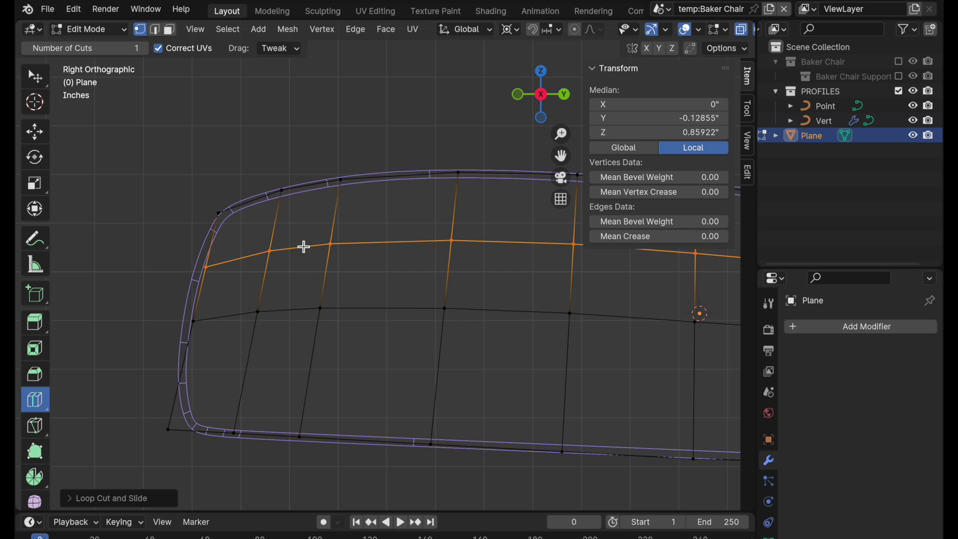
click(283, 355)
- Edge-slide the second and third vertical loops from the negative-Y end slightly towards the middle to even out their spacing
click(36, 131)
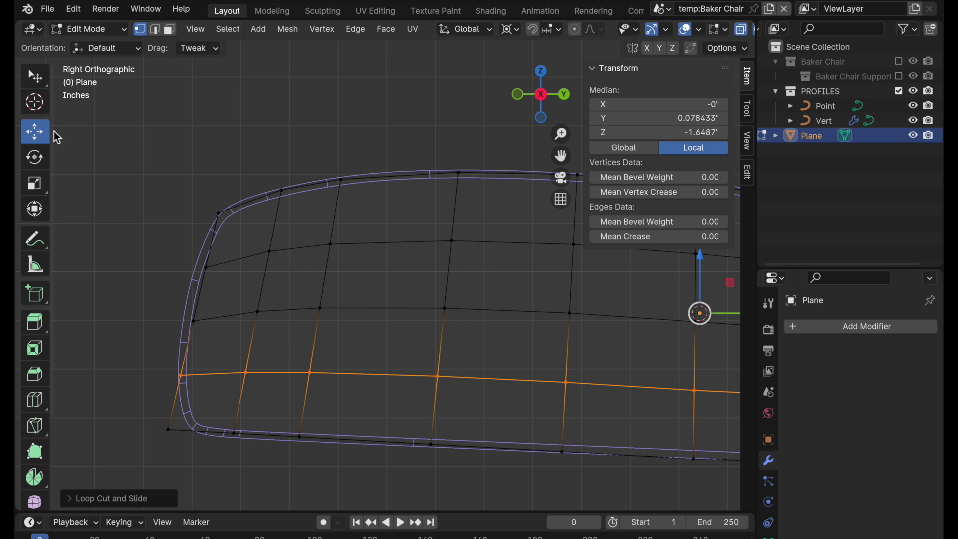
shift+middle_drag(260, 174, 186, 157)
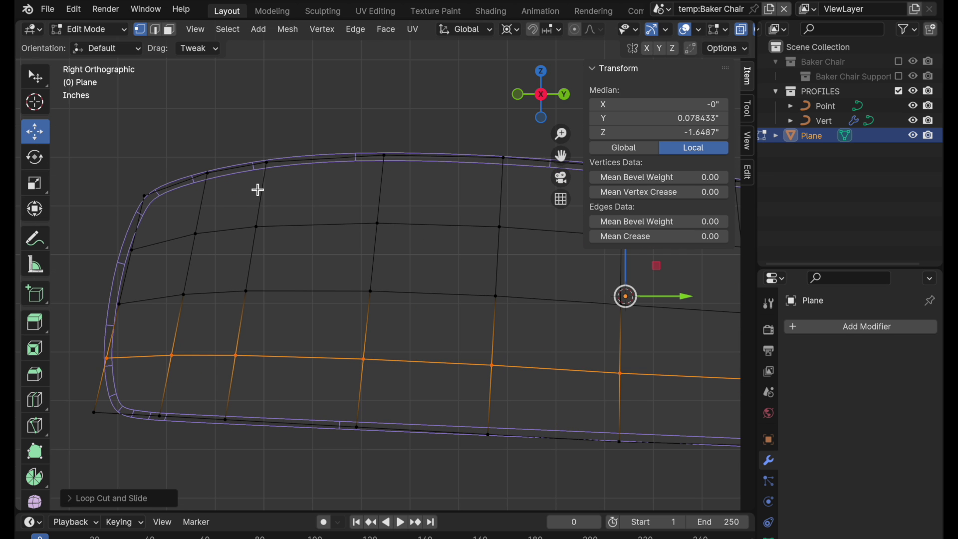
key(2)
alt+click(261, 189)
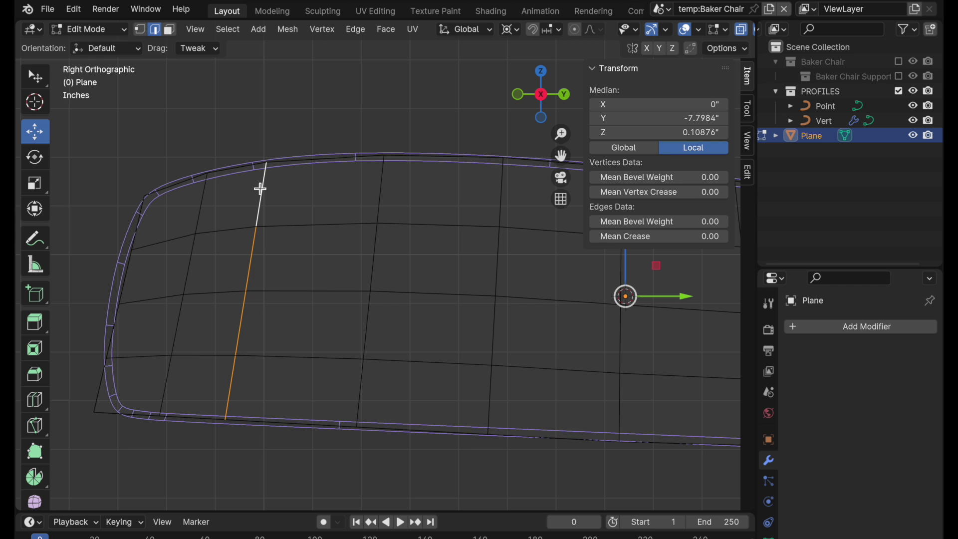
key(g)
key(g)
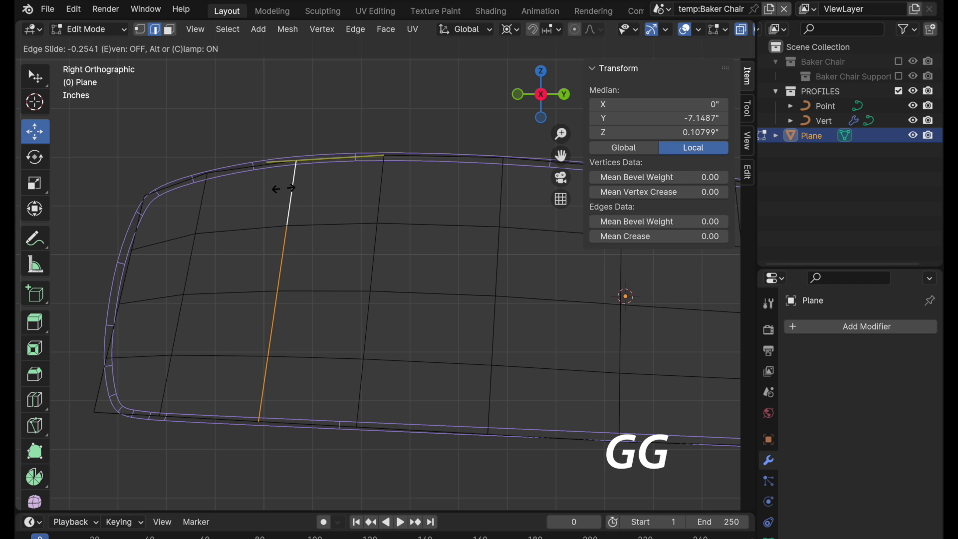
click(280, 187)
alt+click(385, 189)
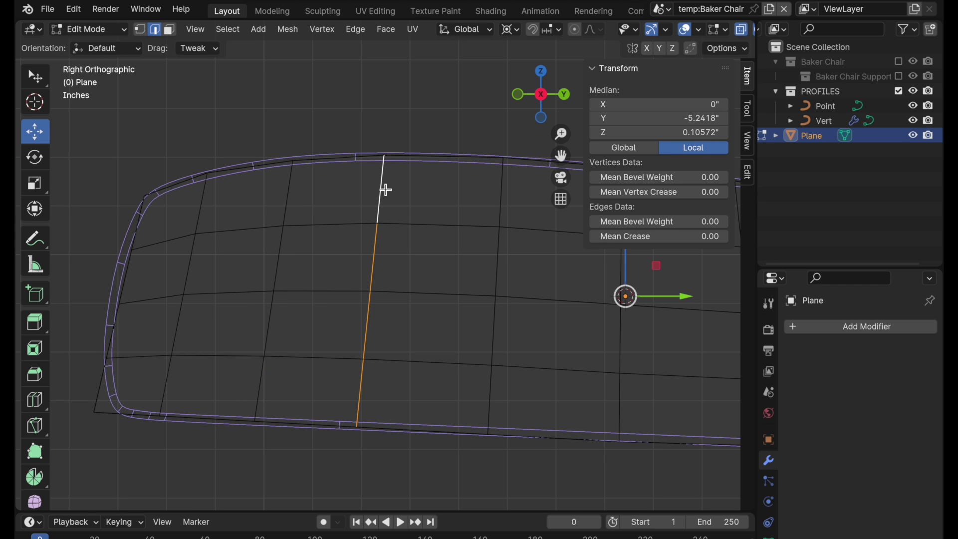
key(g)
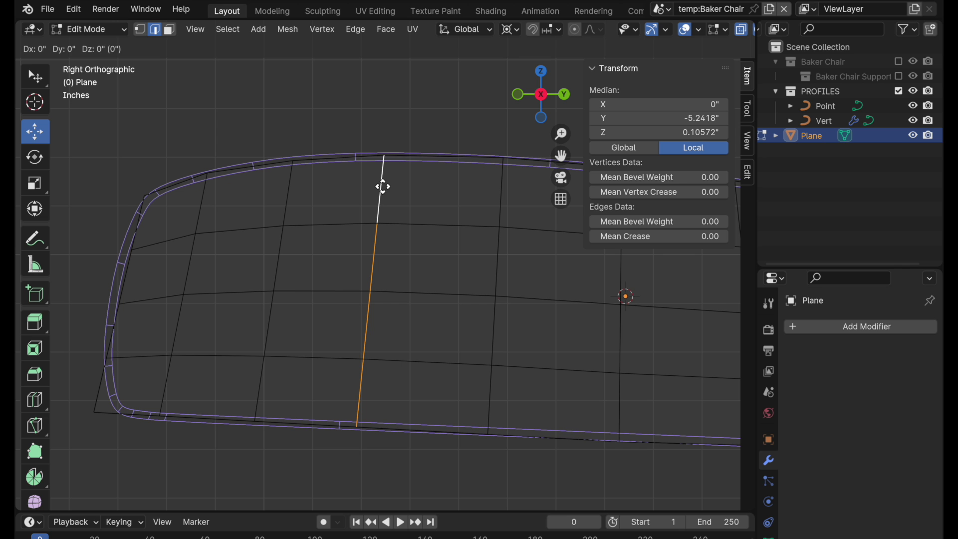
key(g)
click(393, 185)
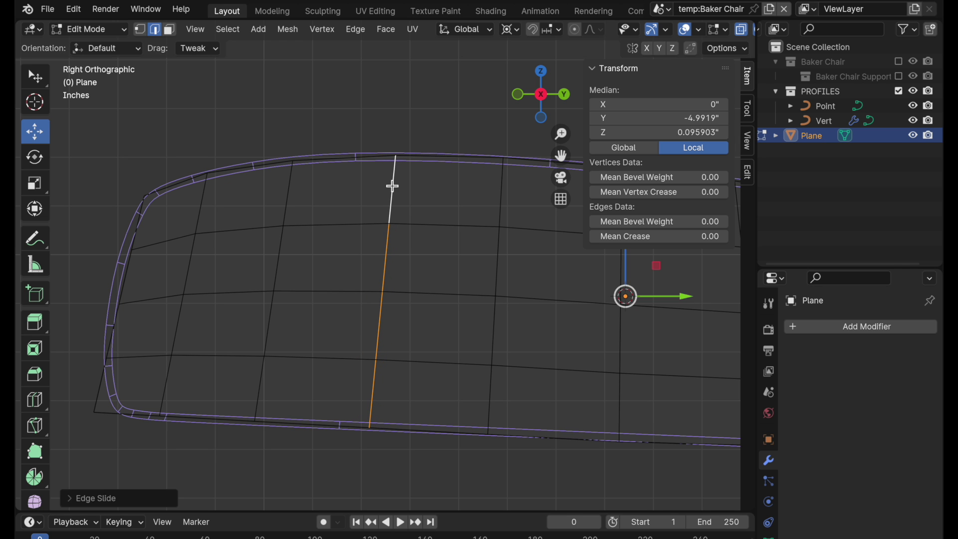
- Nudge the top vertex of the second vertical loop up onto the profile's top curve
scroll(391, 182, up, 6)
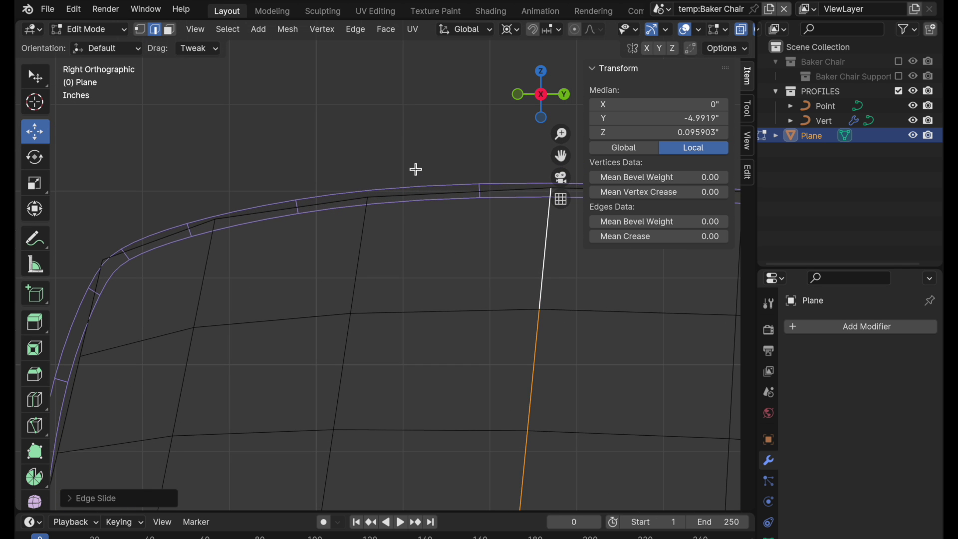
key(1)
click(372, 197)
key(g)
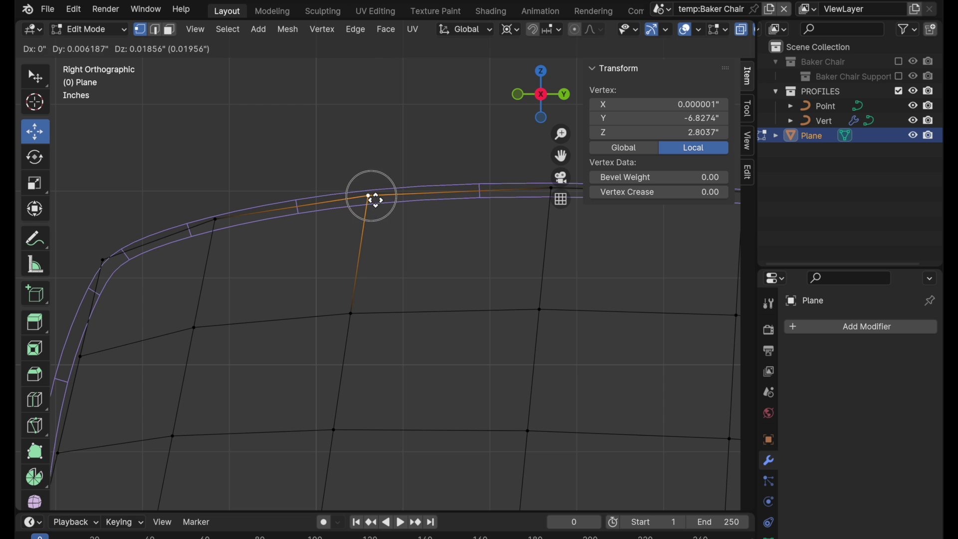
drag(375, 201, 376, 200)
- Move the vertices along the negative-Y end edge and its lower corner onto the profile's curved end
shift+middle_drag(343, 224, 440, 168)
click(180, 304)
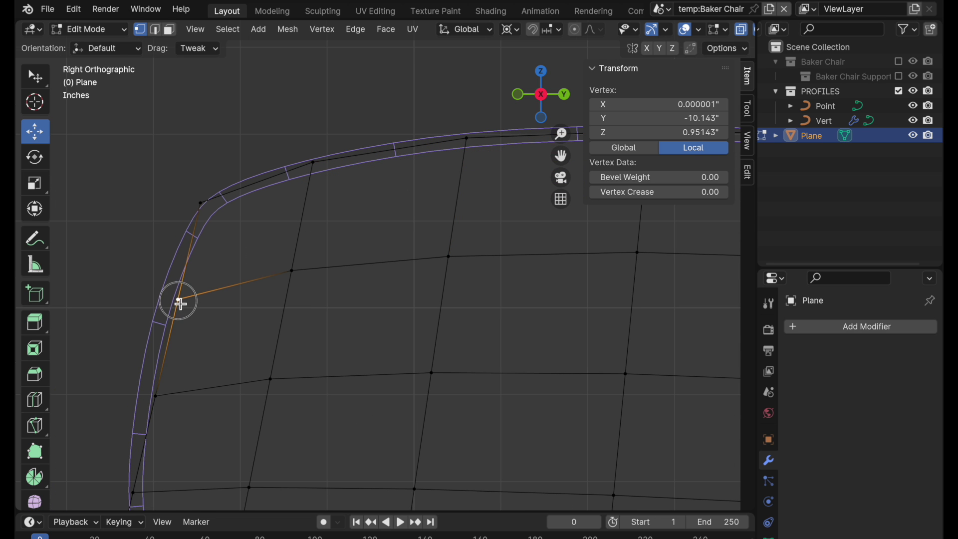
drag(180, 304, 165, 300)
shift+middle_drag(164, 300, 296, 208)
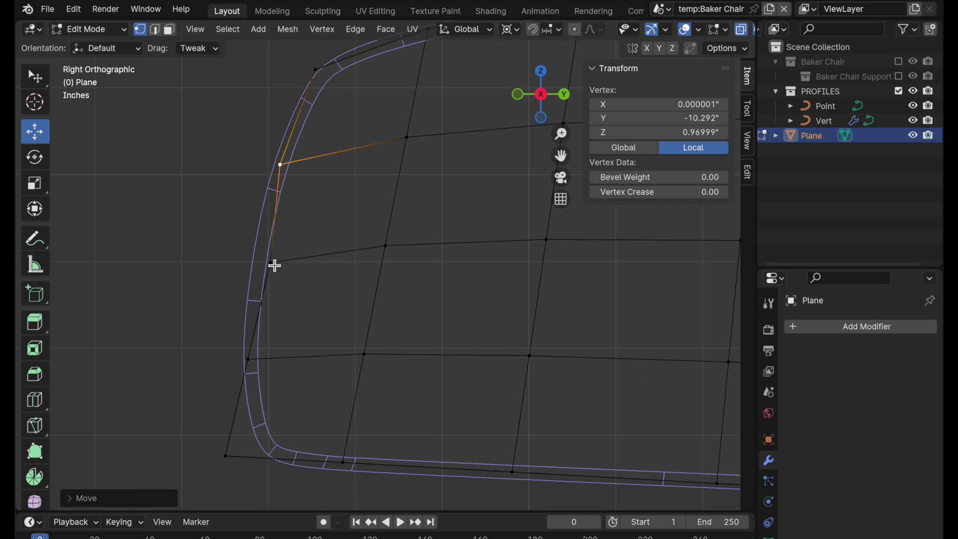
drag(275, 265, 255, 262)
drag(237, 452, 269, 452)
- Edge-slide the second vertical loop from the positive-Y end slightly towards the middle of the panel
mouse_move(413, 347)
shift+middle_down()
mouse_move(467, 276)
mouse_move(194, 314)
shift+middle_up()
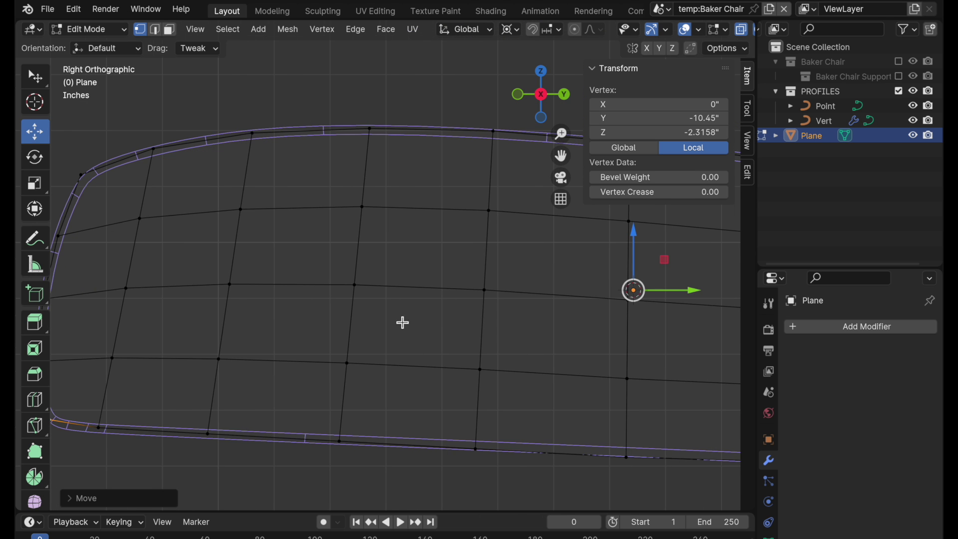
shift+middle_drag(402, 323, 210, 374)
mouse_move(411, 340)
shift+middle_down()
mouse_move(205, 351)
mouse_move(244, 335)
shift+middle_up()
shift+middle_drag(376, 301, 355, 232)
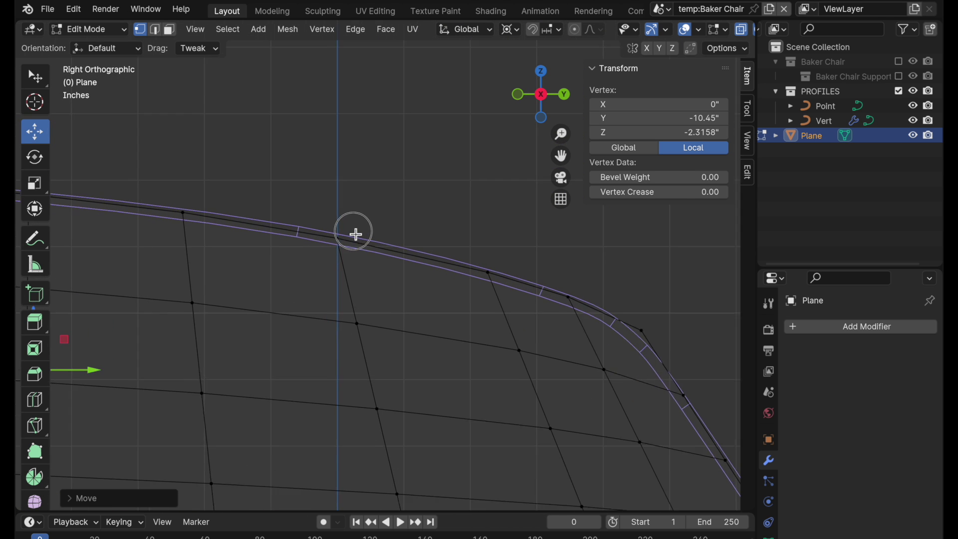
mouse_move(447, 329)
shift+middle_down()
mouse_move(284, 242)
mouse_move(269, 219)
shift+middle_up()
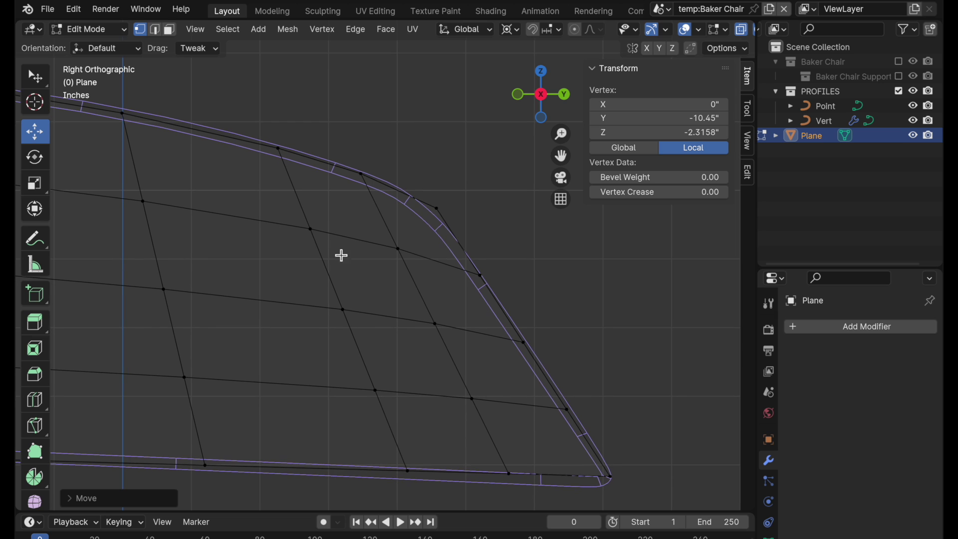
key(2)
click(292, 184)
alt+click(292, 184)
key(g)
key(g)
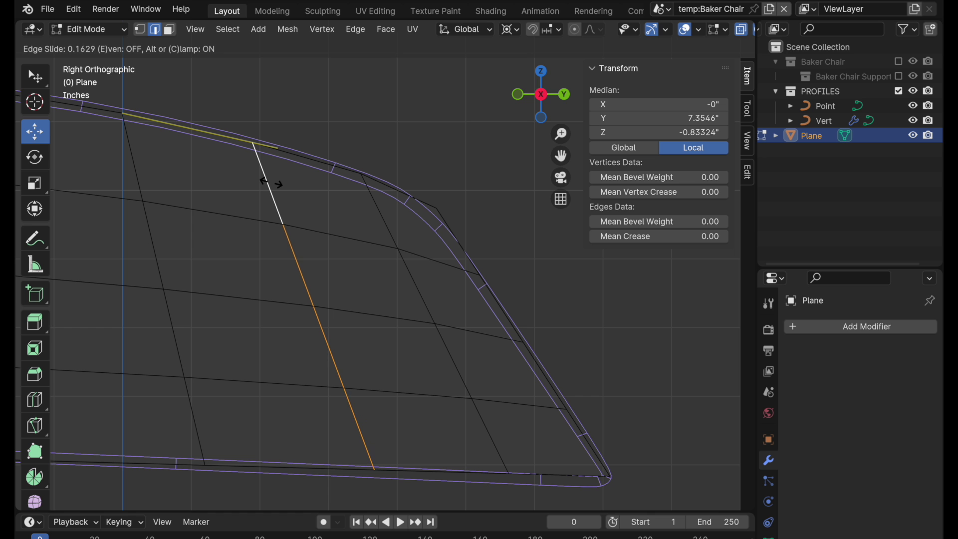
click(272, 184)
click(423, 161)
- Knife-cut the upper negative-Y corner face from its inner vertex to the midpoints of its two outer edges
ctrl+middle_drag(420, 168, 354, 210)
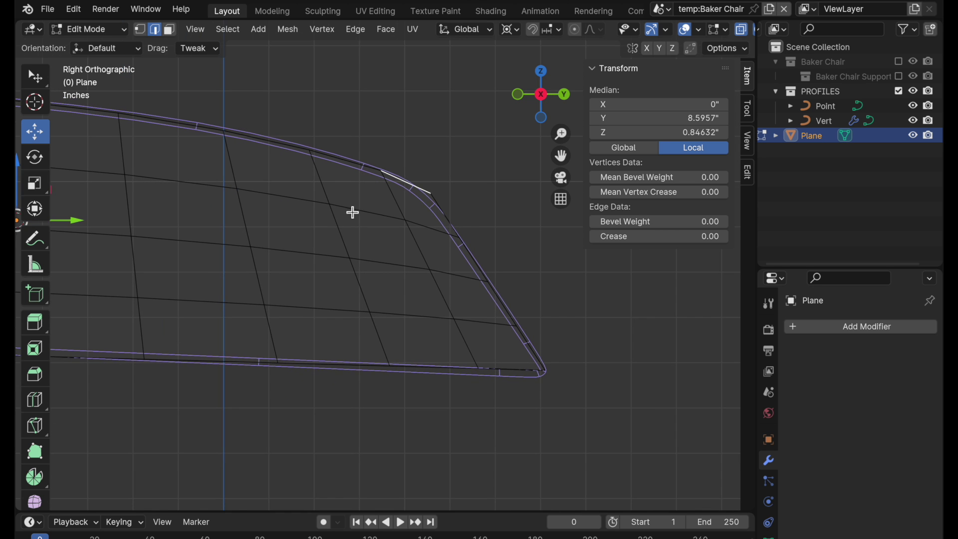
shift+middle_drag(272, 215, 404, 218)
shift+middle_drag(215, 222, 355, 227)
shift+middle_drag(282, 237, 385, 250)
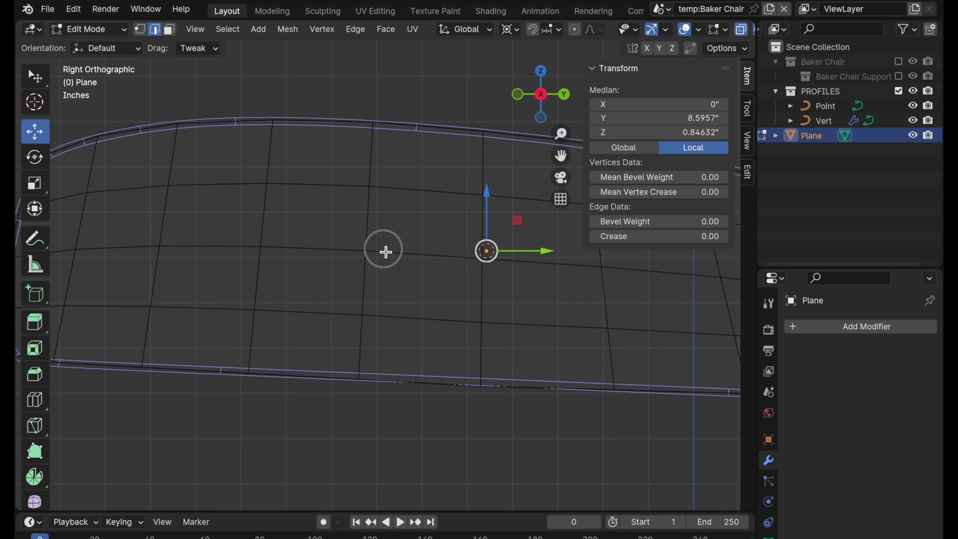
mouse_move(285, 263)
shift+middle_down()
mouse_move(432, 270)
mouse_move(445, 279)
shift+middle_up()
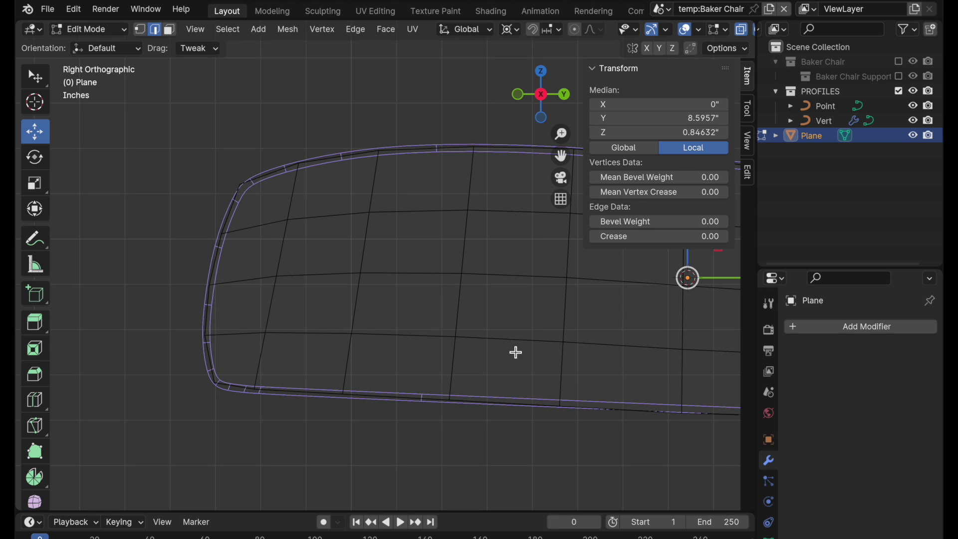
scroll(269, 184, up, 2)
scroll(301, 163, up, 2)
scroll(359, 233, up, 2)
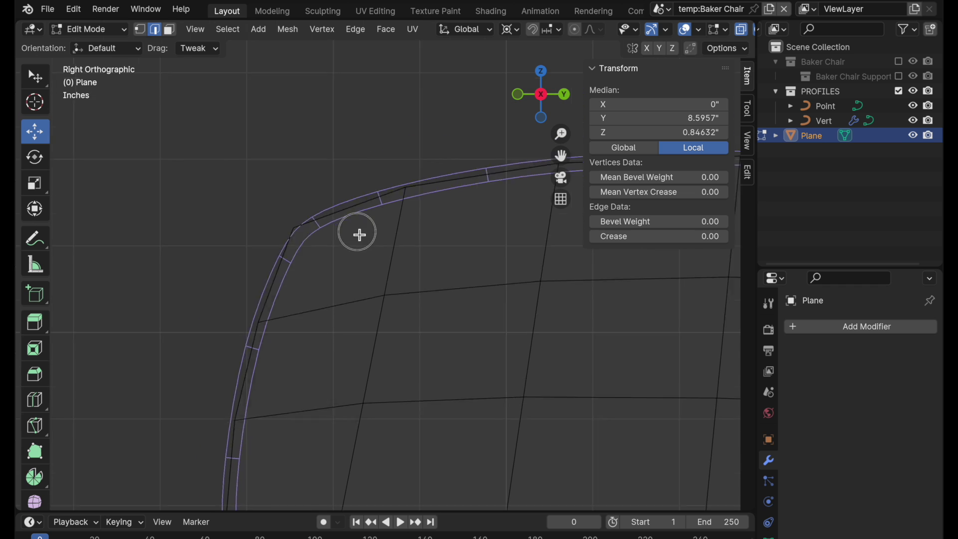
click(140, 30)
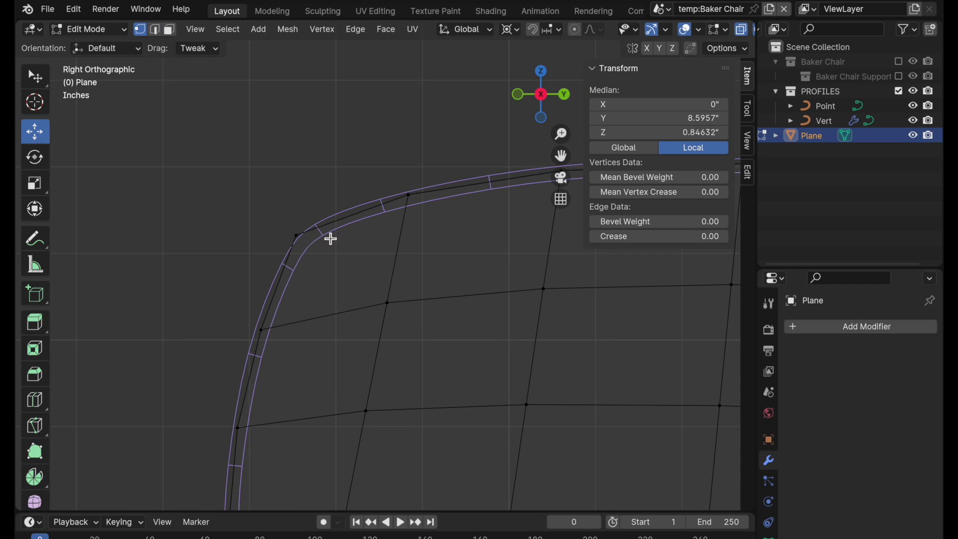
key(k)
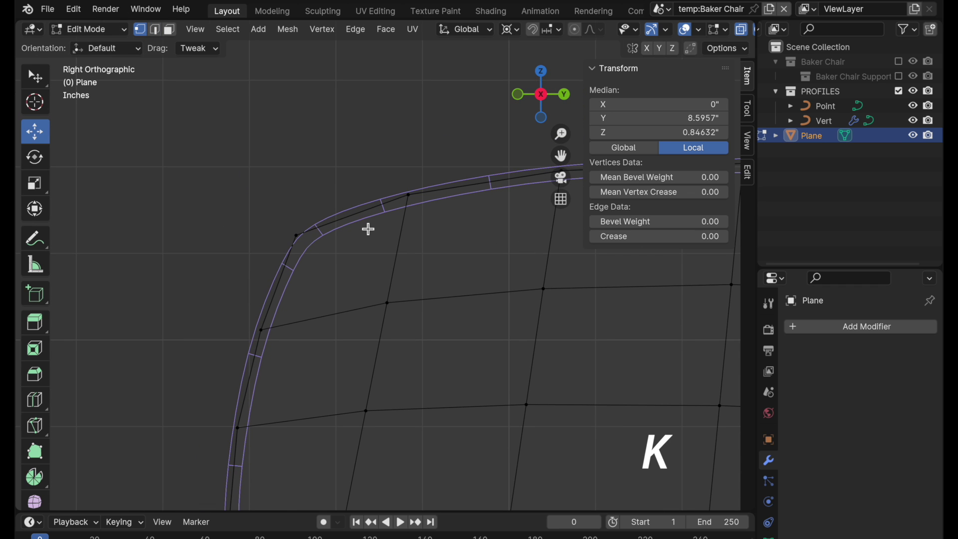
click(387, 303)
click(353, 216)
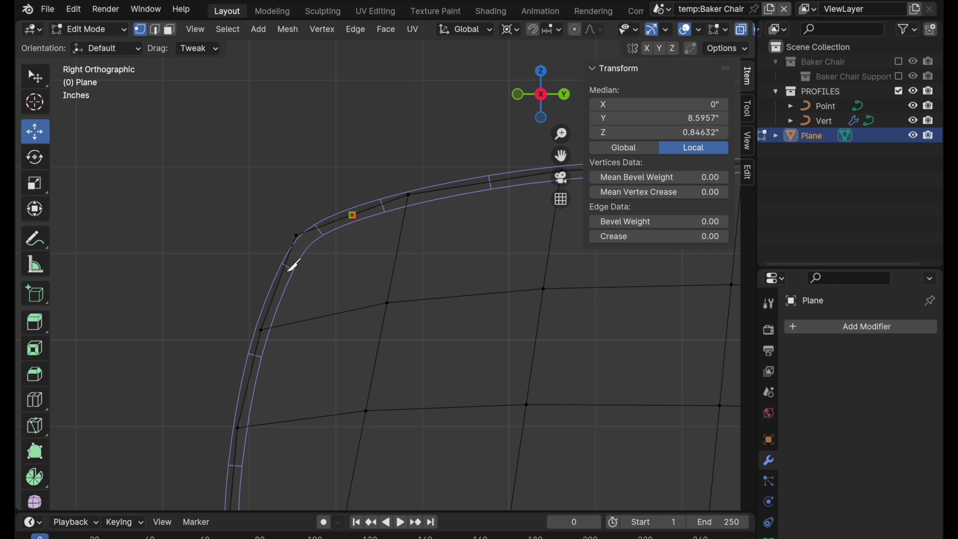
click(279, 283)
key(Return)
click(321, 169)
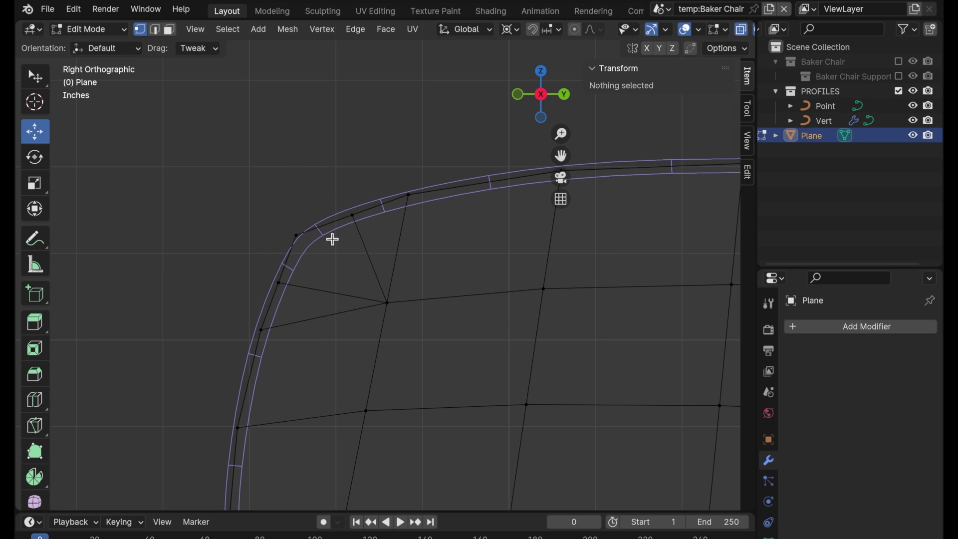
- Move the upper negative-Y corner vertex and the two new cut vertices beside it onto the profile's curve
scroll(332, 240, up, 2)
drag(367, 205, 365, 200)
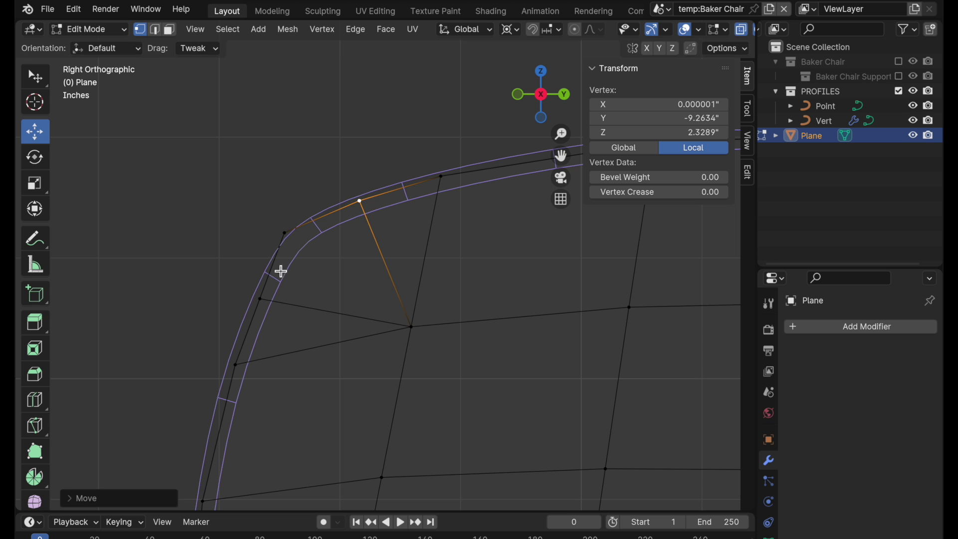
drag(286, 231, 294, 233)
drag(264, 303, 260, 305)
- Knife-cut the lower negative-Y corner face from its inner vertex to the midpoints of its two outer edges
scroll(308, 291, down, 2)
shift+middle_drag(295, 351, 302, 101)
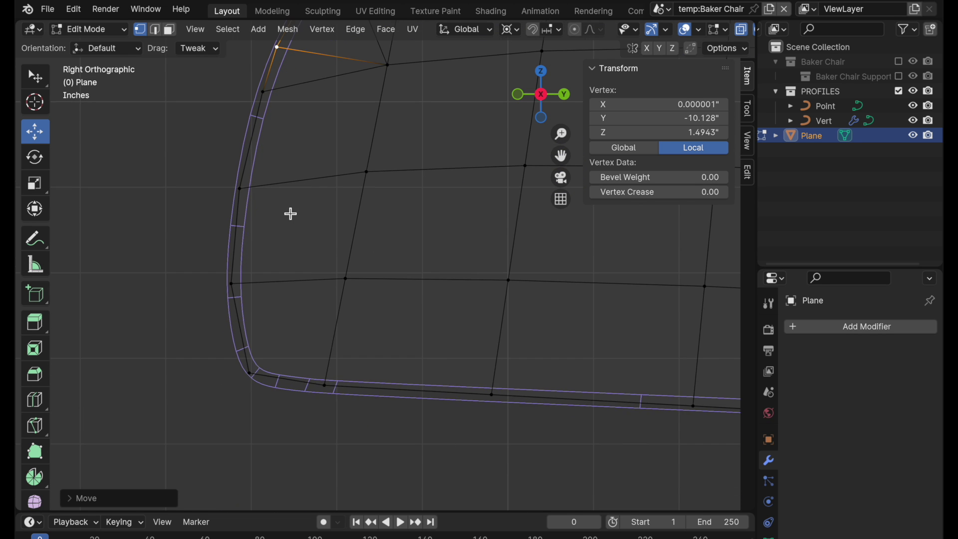
ctrl+middle_drag(288, 313, 302, 278)
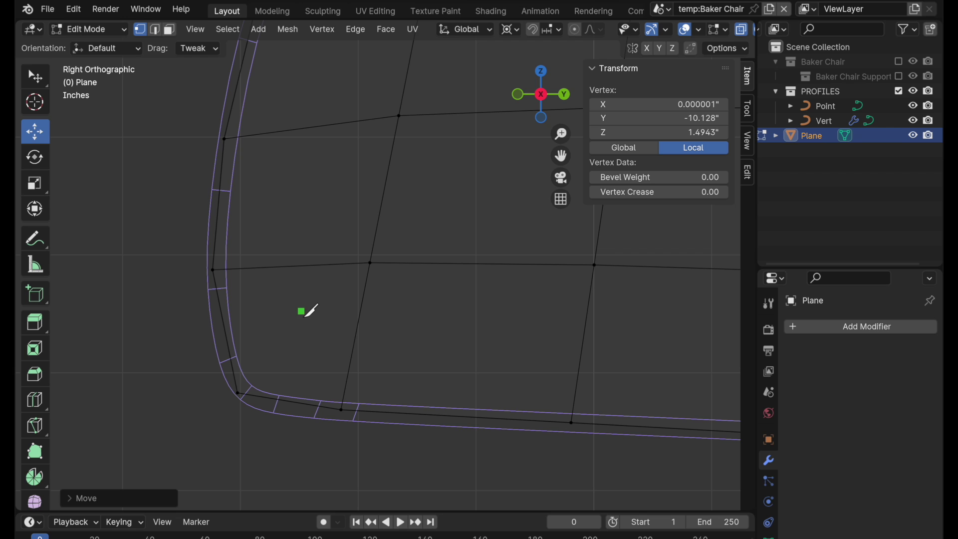
click(369, 263)
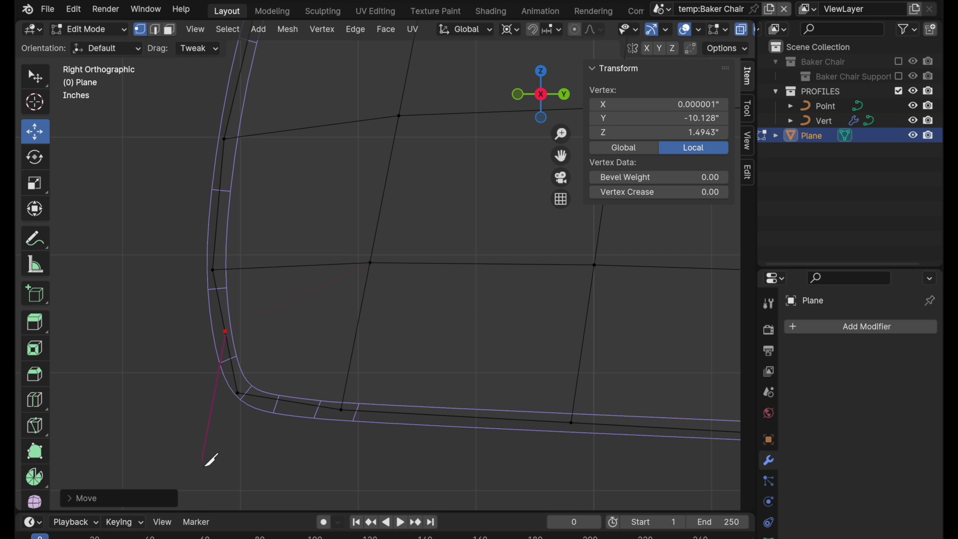
click(290, 401)
click(371, 262)
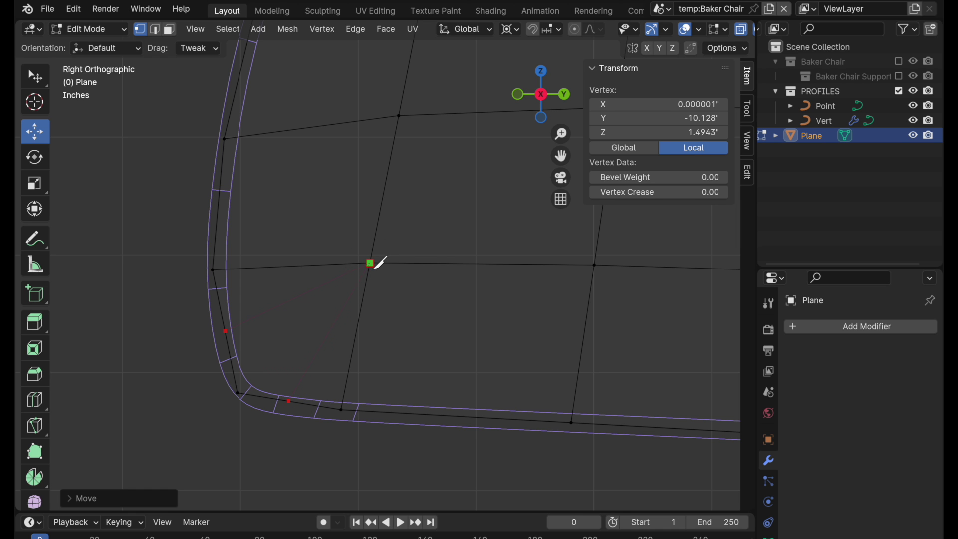
key(Return)
click(281, 350)
- Move the lower negative-Y corner vertex and its neighbouring cut vertices onto the profile's rounded corner
drag(232, 332, 224, 341)
drag(242, 396, 287, 401)
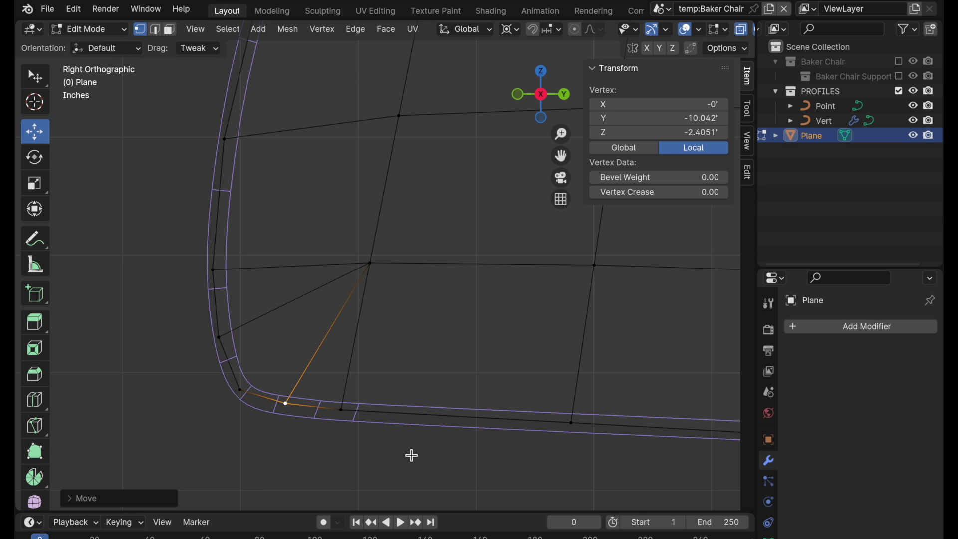
shift+middle_drag(554, 268, 477, 332)
scroll(474, 330, down, 2)
shift+middle_drag(453, 249, 340, 404)
scroll(295, 220, down, 2)
scroll(301, 249, up, 3)
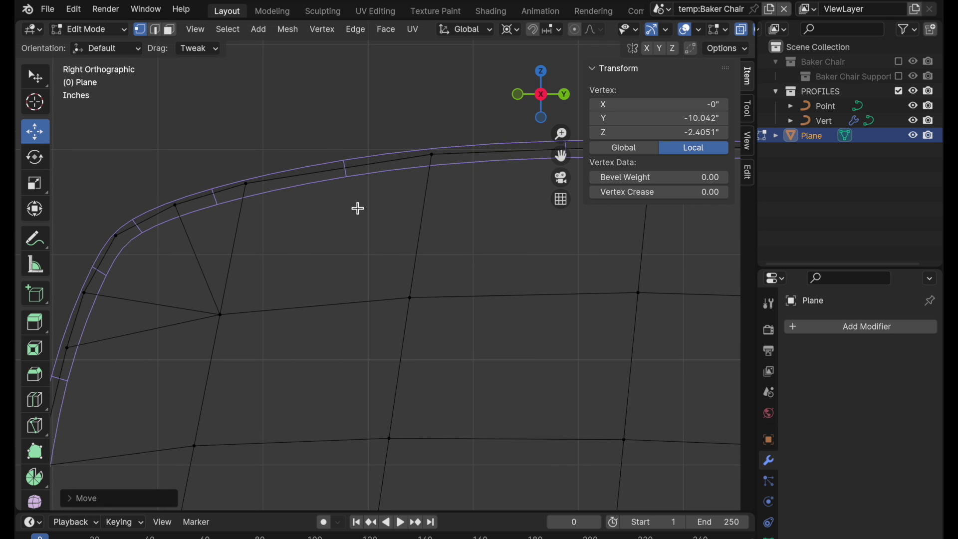
- Rename the Plane object as Cushion
click(825, 341)
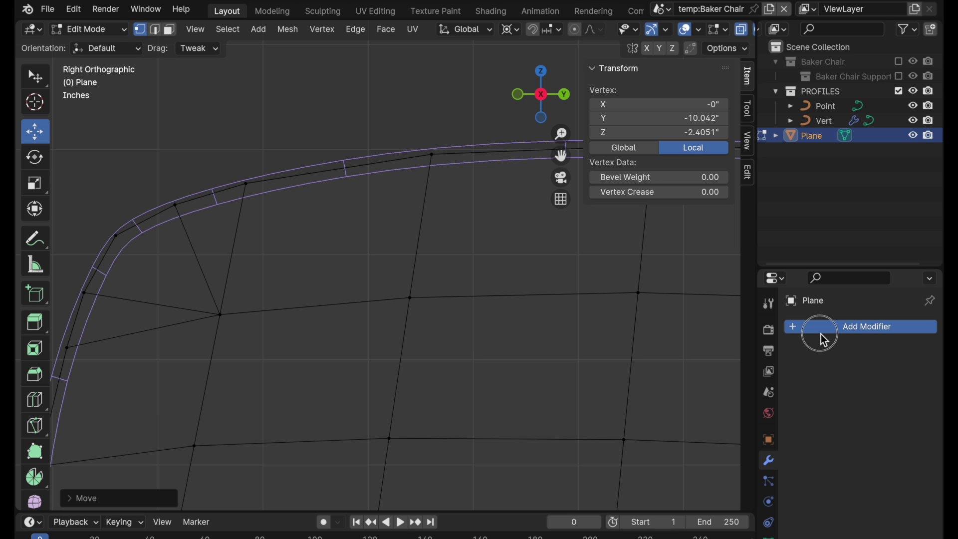
double_click(808, 136)
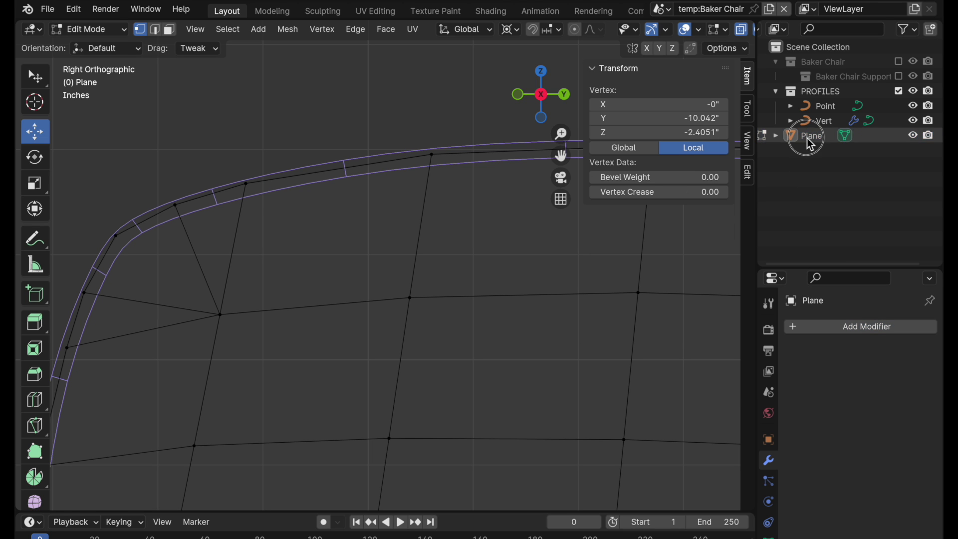
text(Cushio)
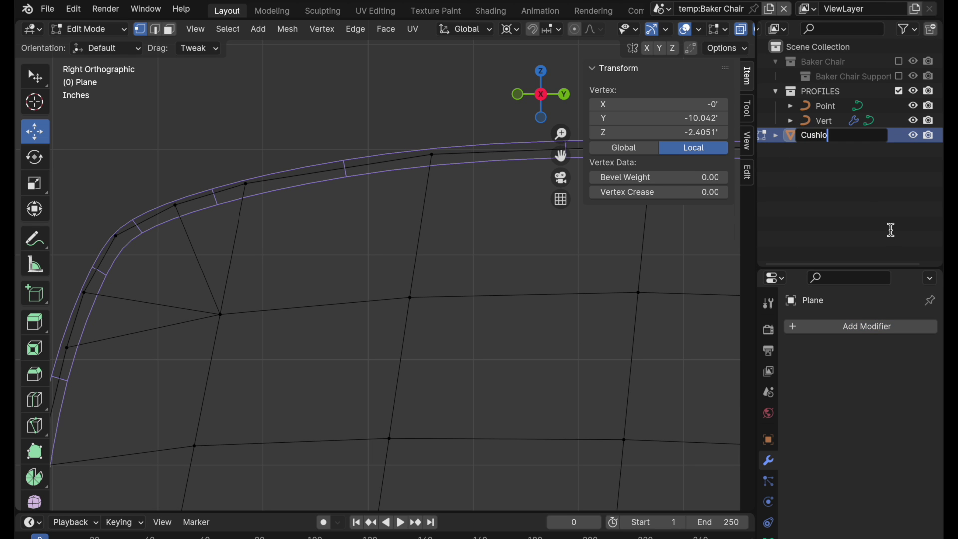
text(n)
key(Return)
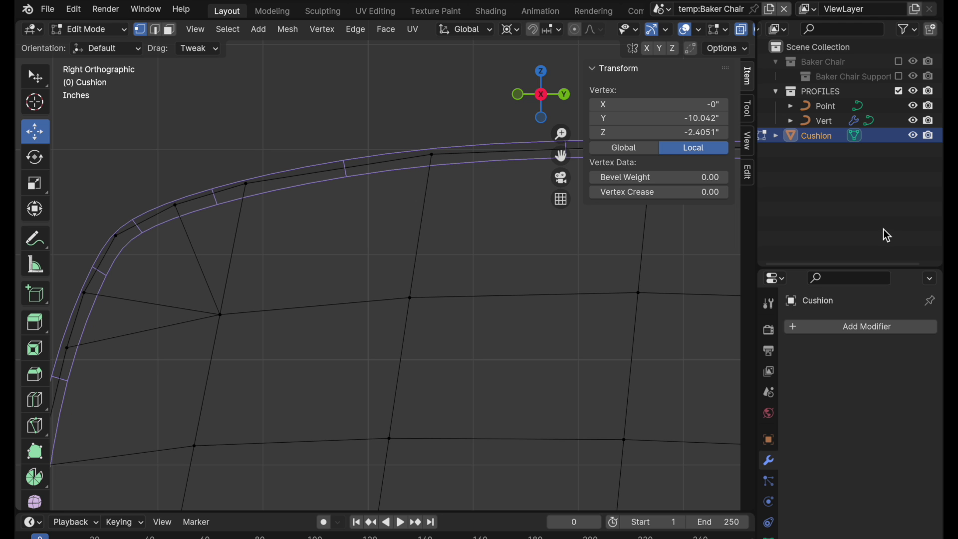
- Add a Subdivision Surface modifier to the Cushion with viewport and render levels of 3
click(856, 328)
mouse_move(856, 327)
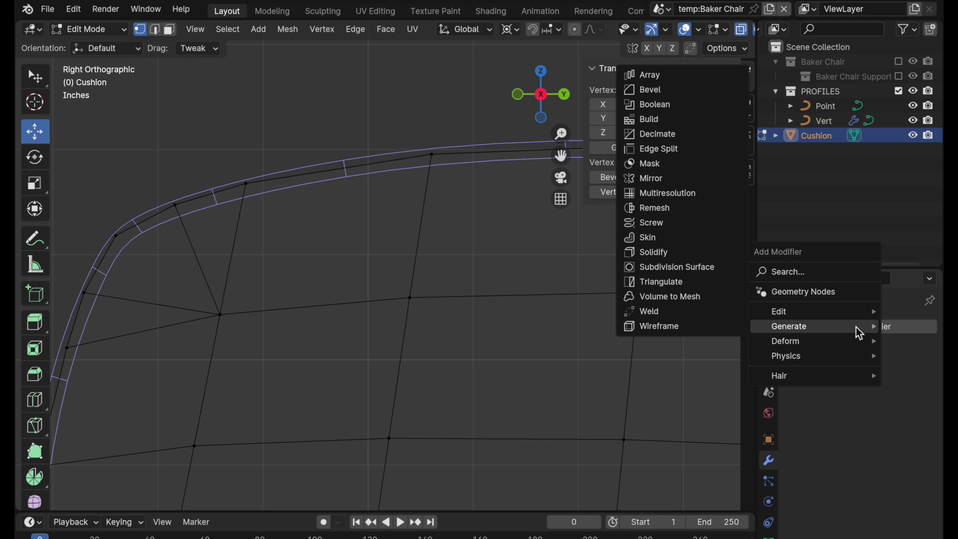
click(719, 265)
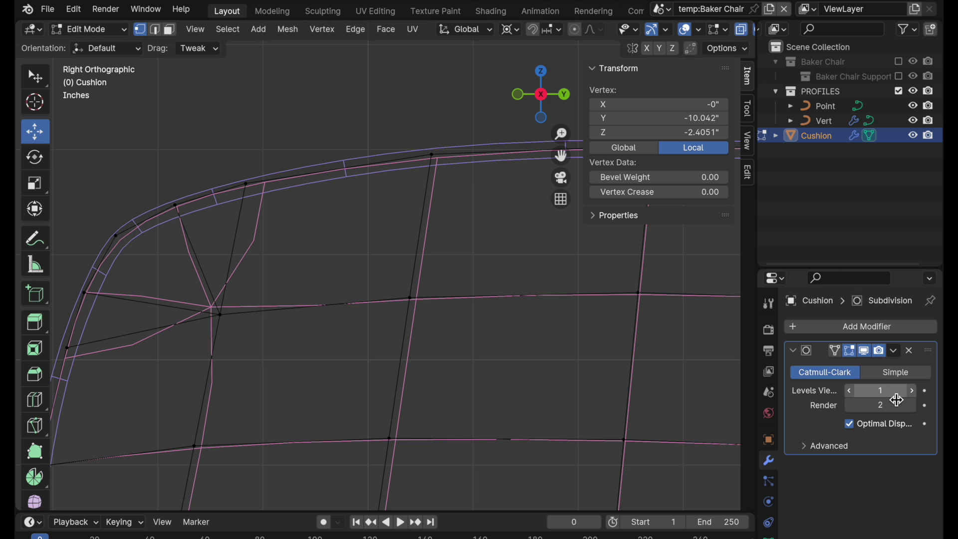
drag(884, 392, 884, 405)
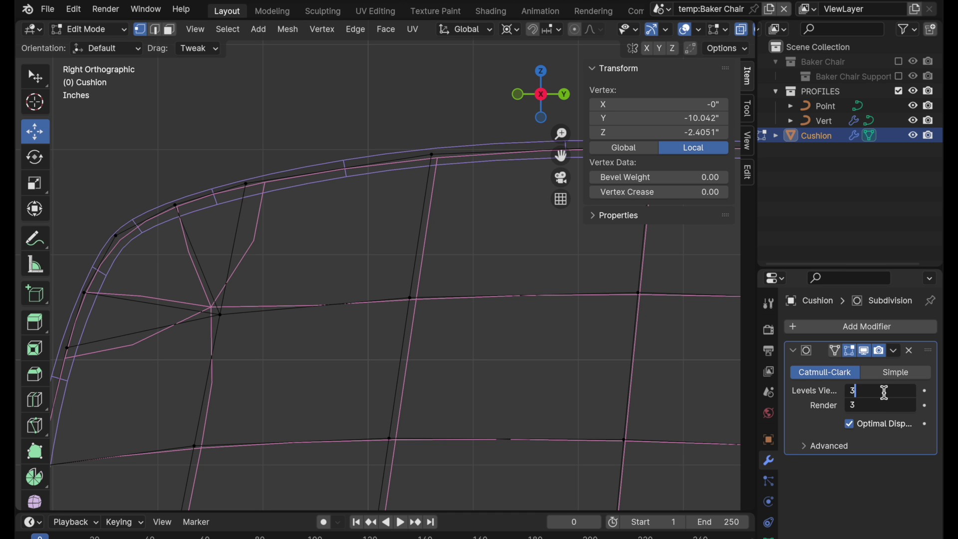
text(3)
key(Return)
- Raise the upper negative-Y corner vertex slightly so the subdivided outline follows the profile's rounded corner
shift+middle_drag(447, 314, 496, 325)
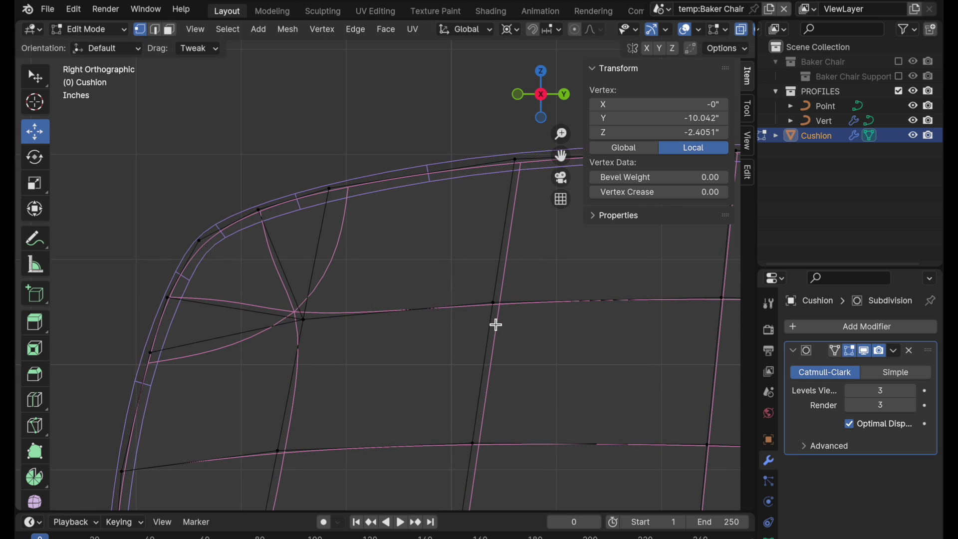
scroll(248, 288, up, 2)
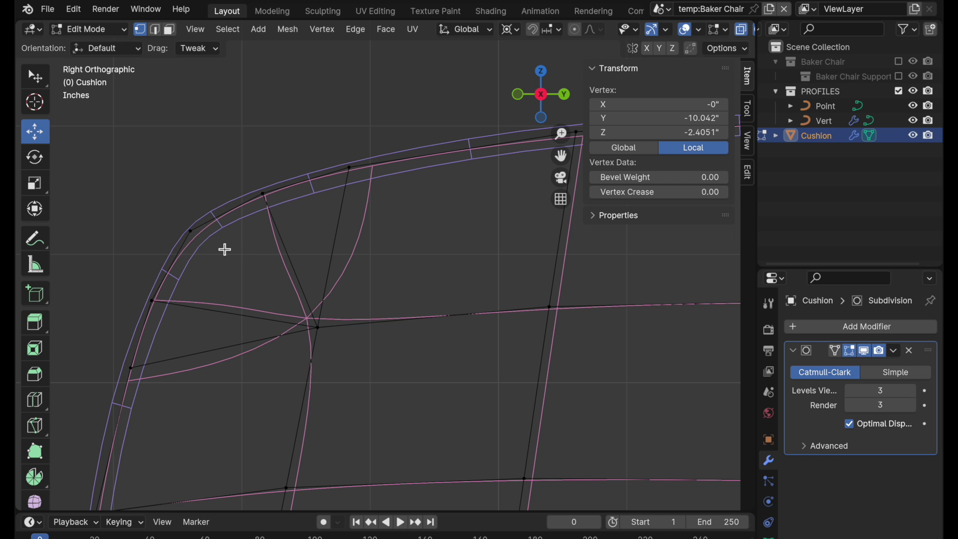
click(195, 231)
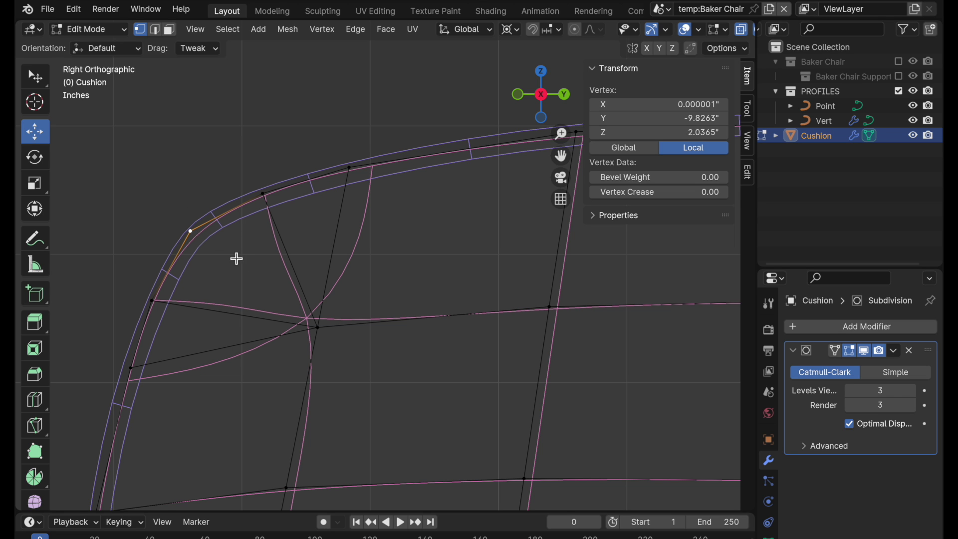
drag(194, 230, 197, 226)
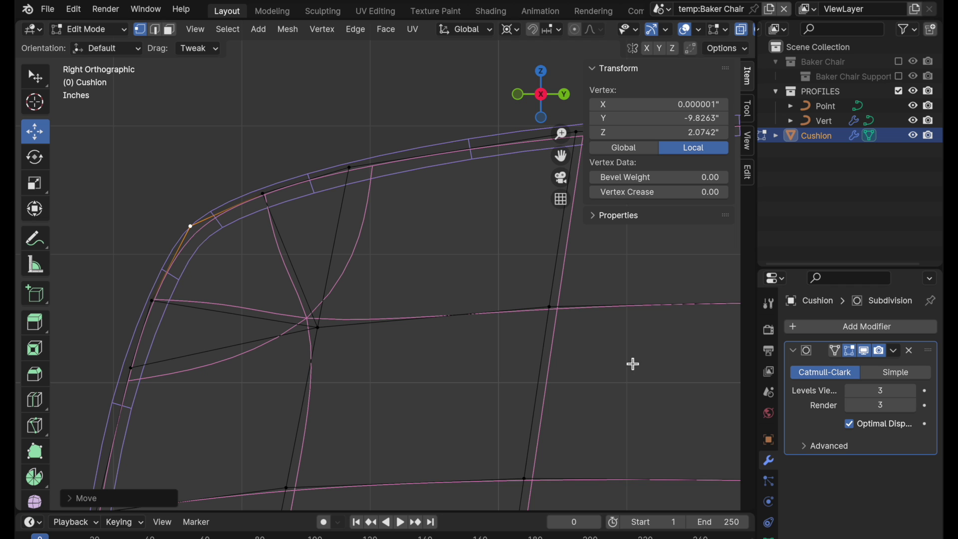
- Show the Subdivision modifier on the edit cage and nudge the vertex just below the upper negative-Y corner along the profile
click(836, 353)
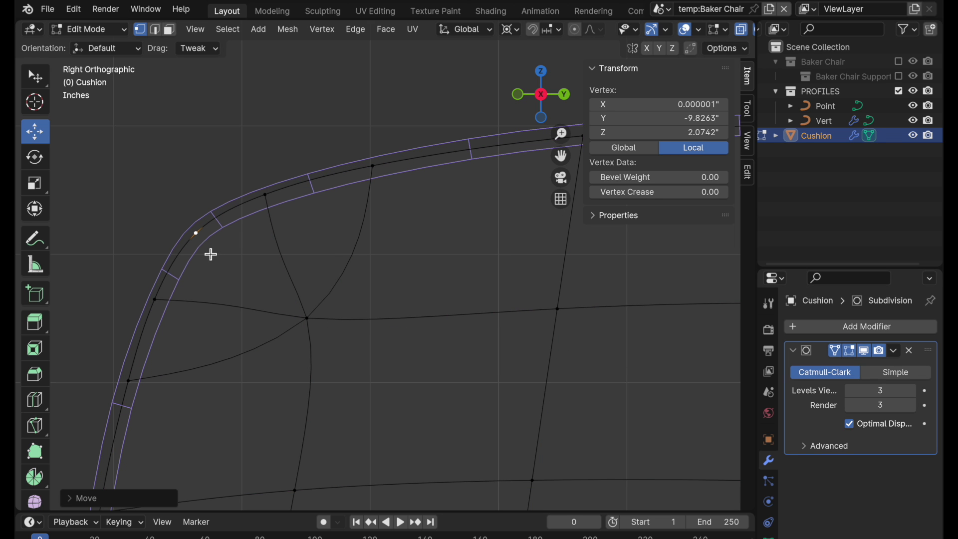
scroll(211, 254, up, 2)
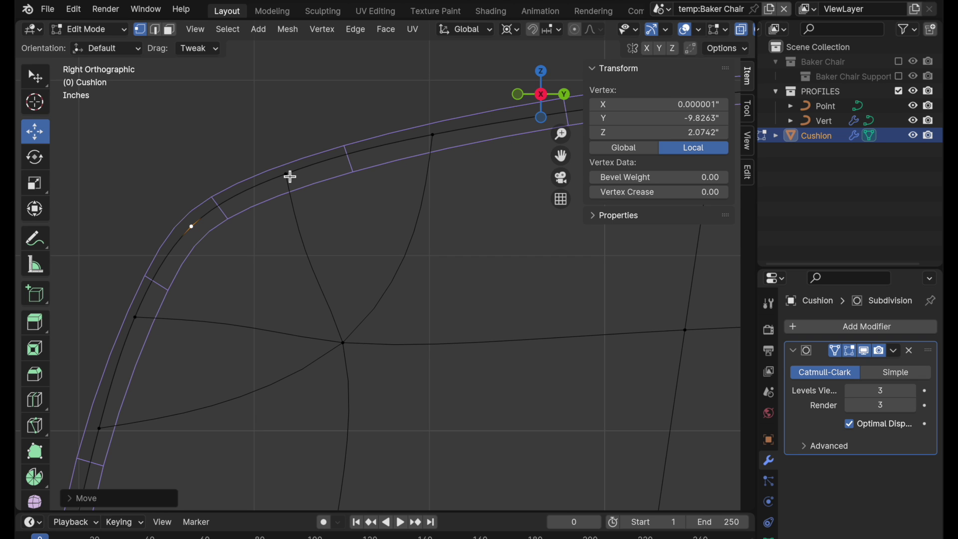
mouse_move(135, 317)
mouse_down()
mouse_move(146, 327)
mouse_move(139, 323)
mouse_up()
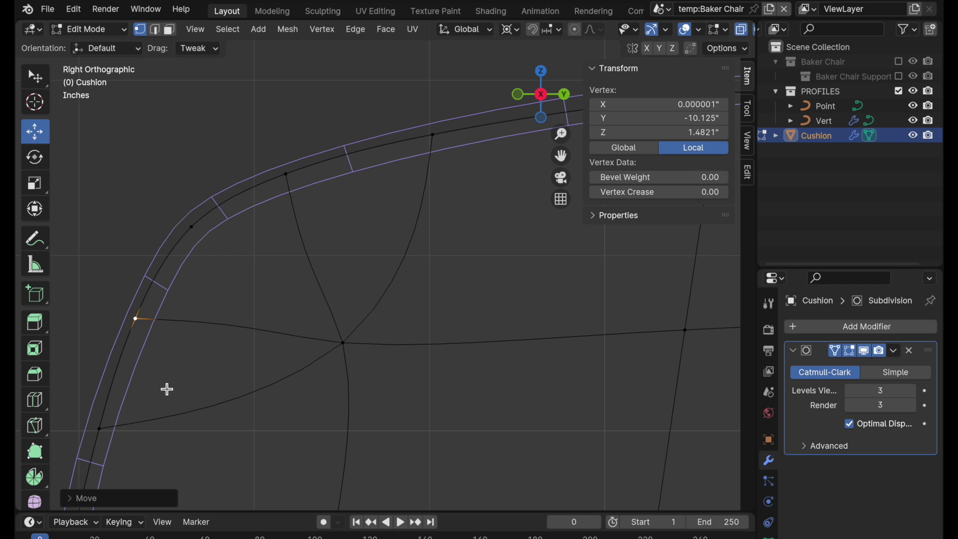
- Adjust the vertices around the lower negative-Y corner so the smoothed outline stays centred in the profile curve
shift+middle_drag(167, 389, 313, 209)
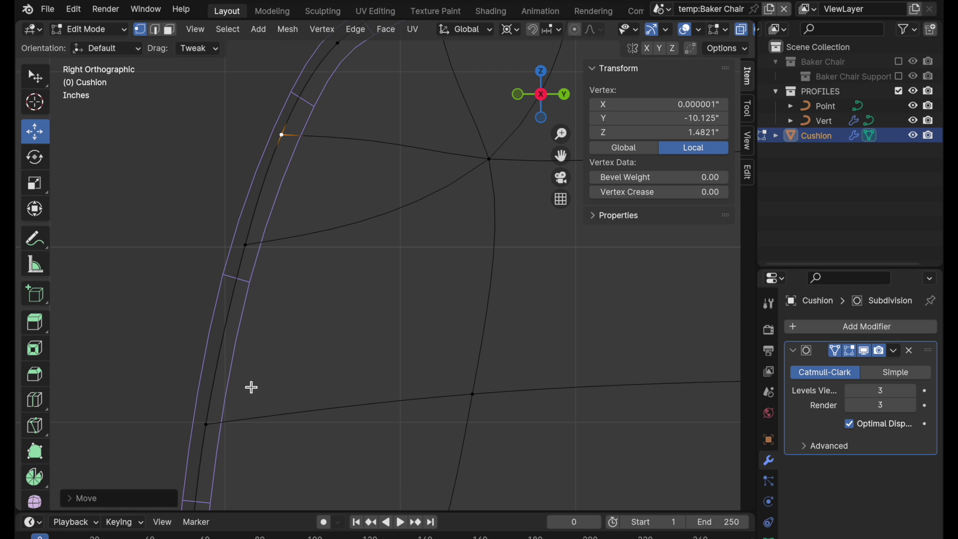
shift+middle_drag(249, 393, 323, 147)
mouse_move(338, 281)
shift+middle_down()
mouse_move(316, 169)
mouse_move(293, 127)
shift+middle_up()
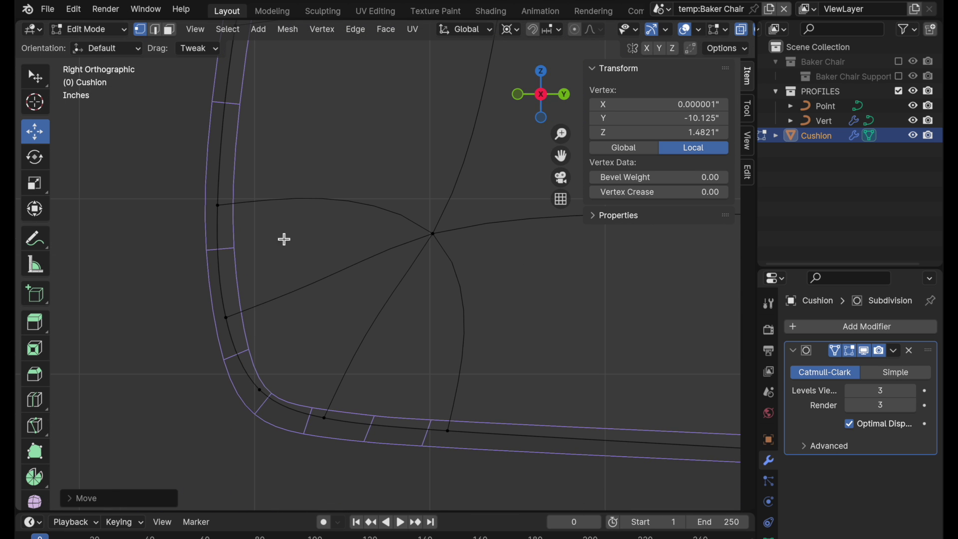
drag(229, 319, 233, 325)
drag(267, 392, 261, 398)
drag(325, 425, 325, 425)
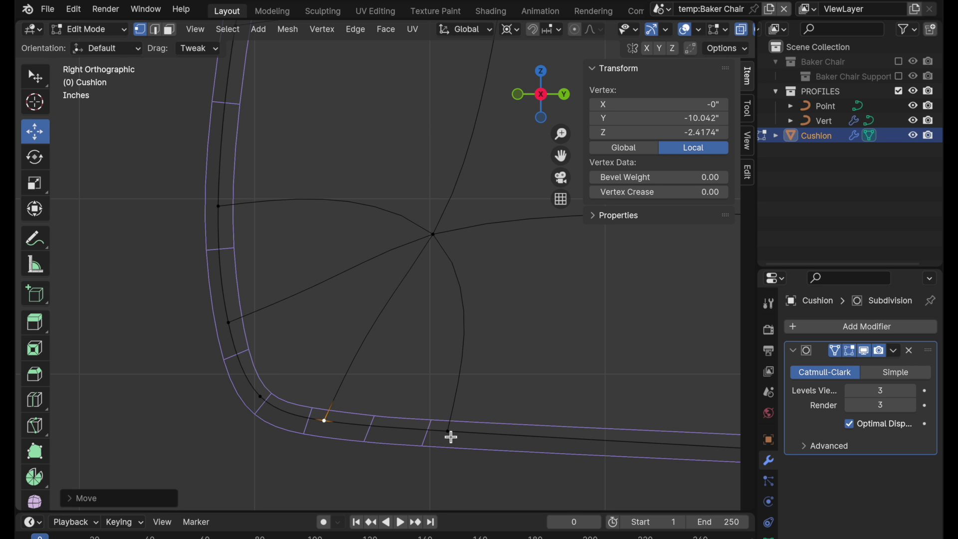
drag(451, 437, 445, 439)
scroll(499, 275, down, 3)
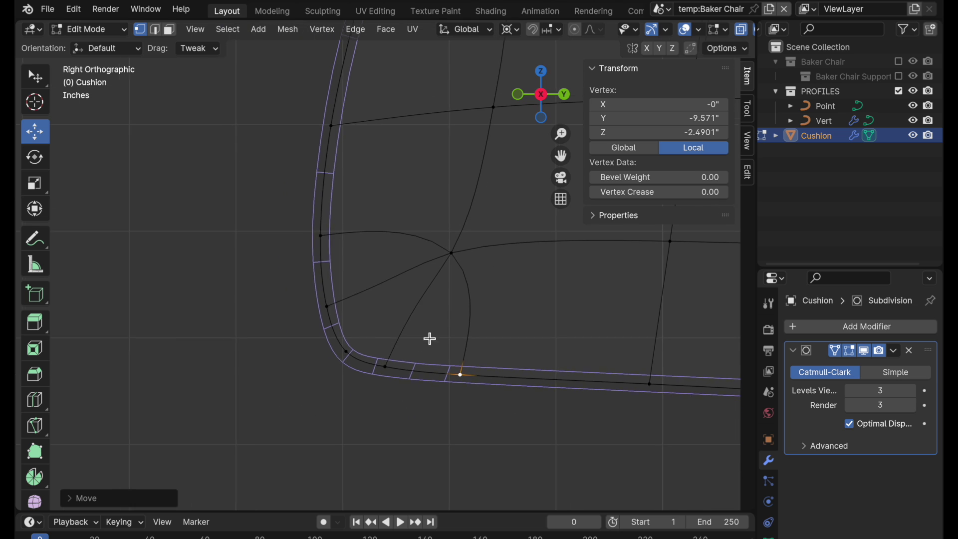
- Nudge the top vertex of the third vertical loop from the negative-Y end to the middle of the profile's top curve
scroll(430, 339, up, 10)
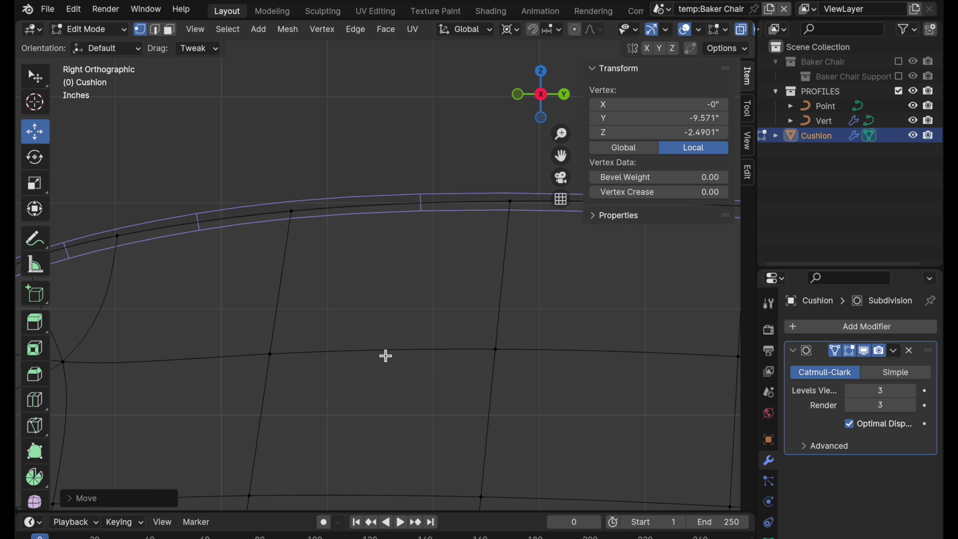
drag(296, 214, 331, 213)
scroll(241, 236, up, 2)
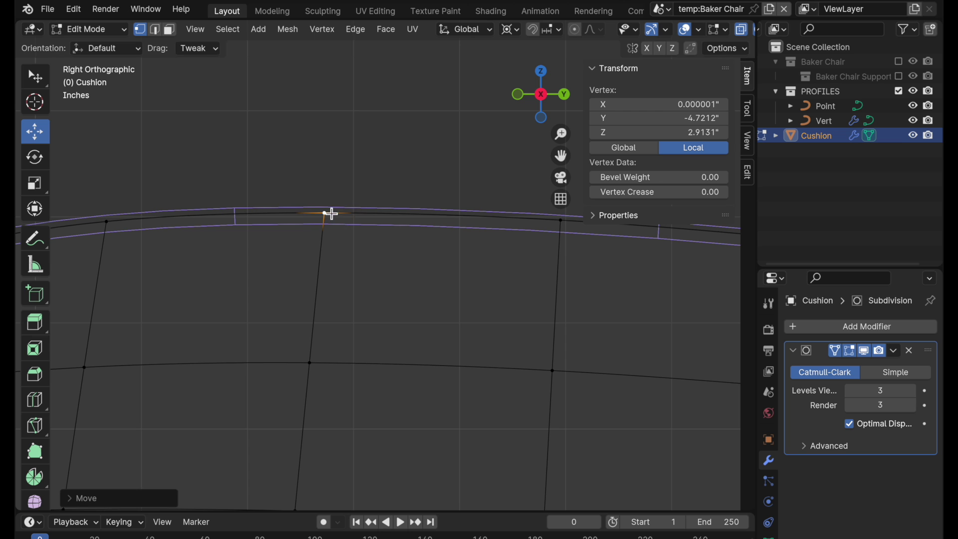
- Nudge the two vertices around the upper positive-Y corner inward so the smoothed outline stays centred in the profile curve
shift+middle_drag(361, 219, 146, 221)
shift+middle_drag(563, 304, 180, 292)
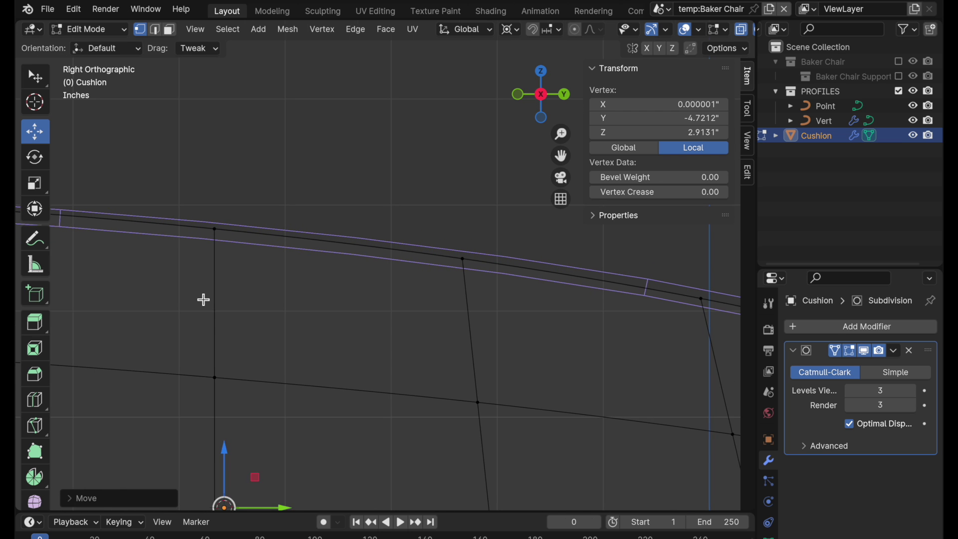
shift+middle_drag(403, 329, 221, 329)
shift+middle_drag(360, 350, 199, 318)
shift+middle_drag(343, 325, 228, 293)
shift+middle_drag(376, 307, 240, 245)
shift+middle_drag(352, 296, 224, 234)
shift+middle_drag(379, 269, 311, 246)
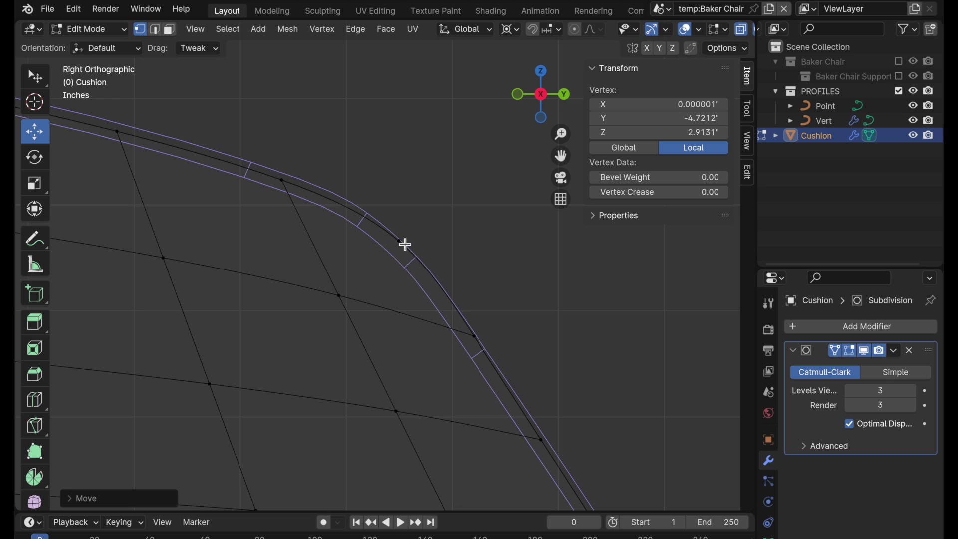
drag(405, 244, 399, 245)
drag(481, 340, 474, 342)
scroll(458, 351, down, 3)
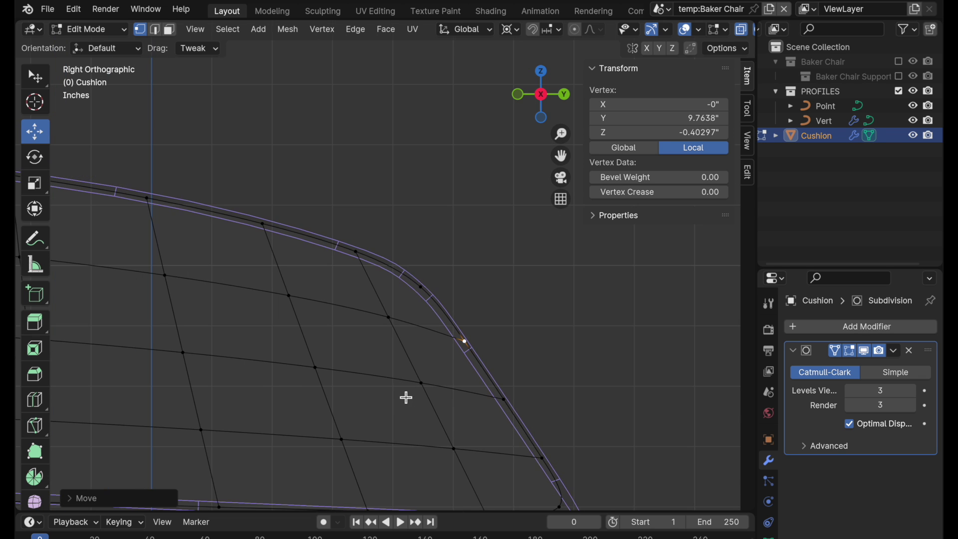
- Turn off the Subdivision modifier's on-cage and viewport display, and switch the Cushion mesh to face selection
shift+middle_drag(406, 397, 411, 261)
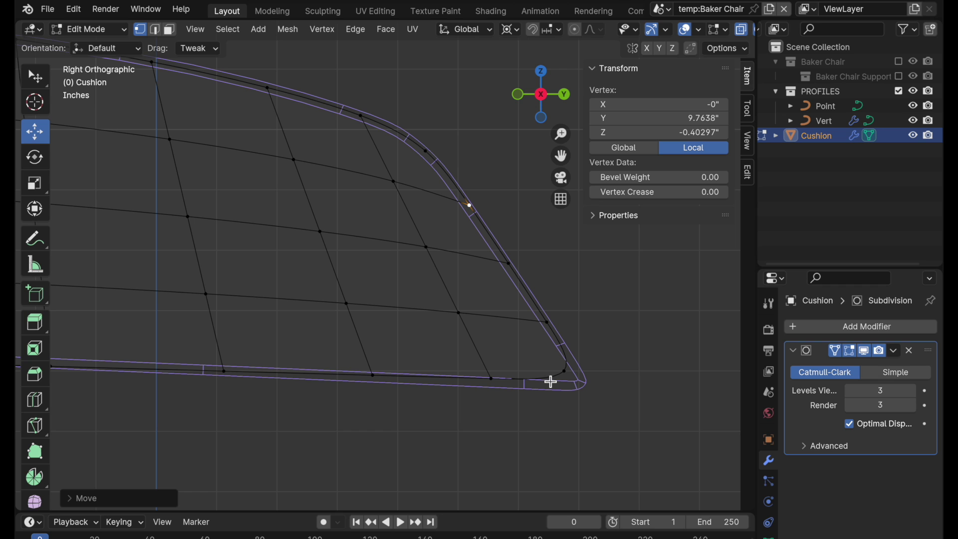
click(835, 351)
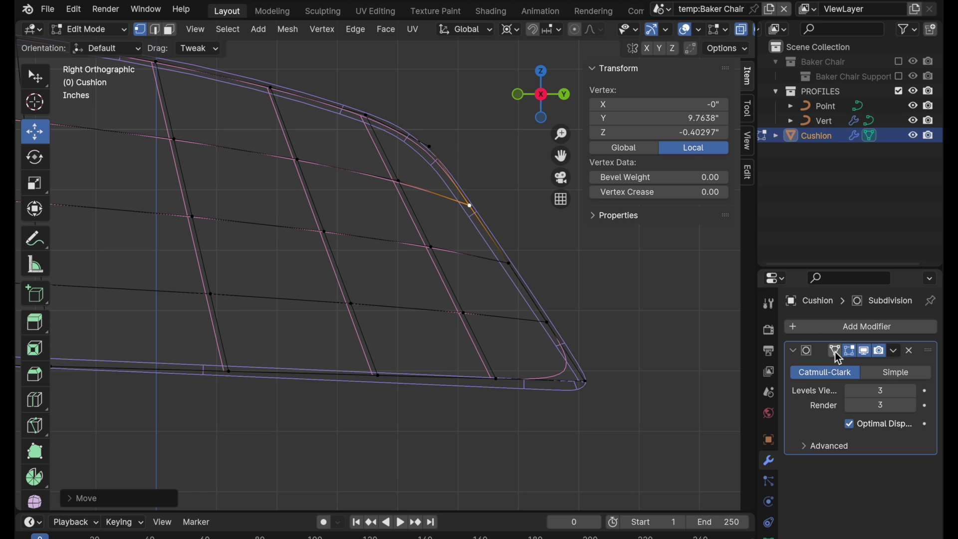
click(867, 350)
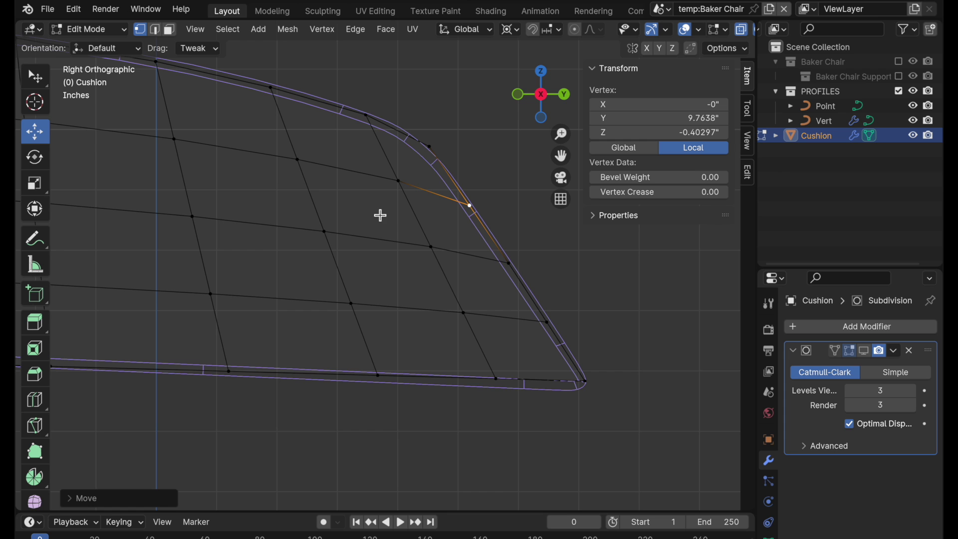
ctrl+middle_drag(373, 216, 358, 288)
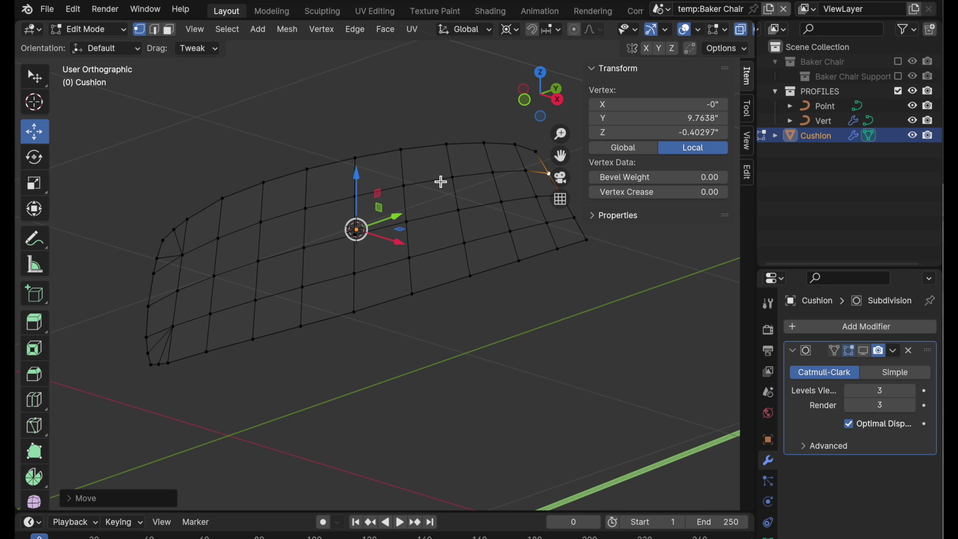
middle_drag(441, 179, 420, 328)
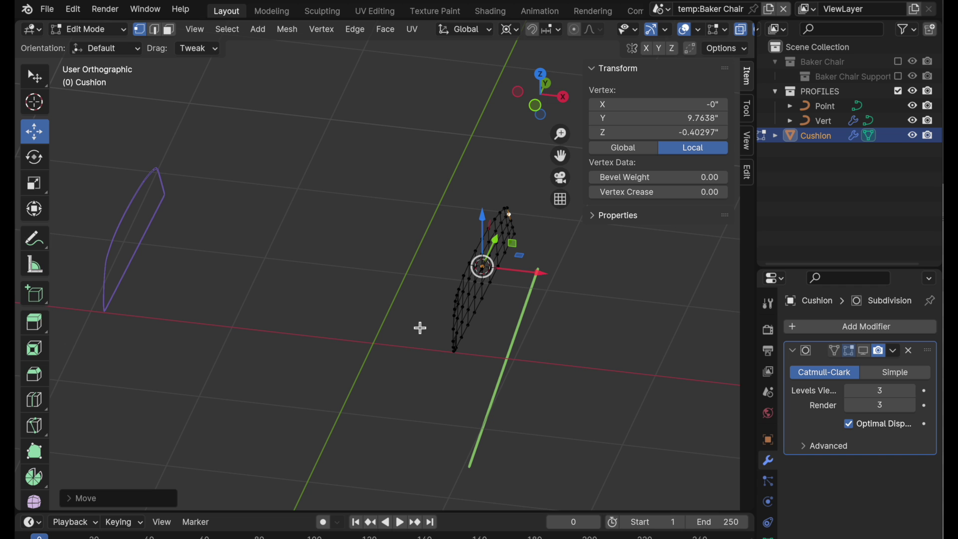
click(169, 29)
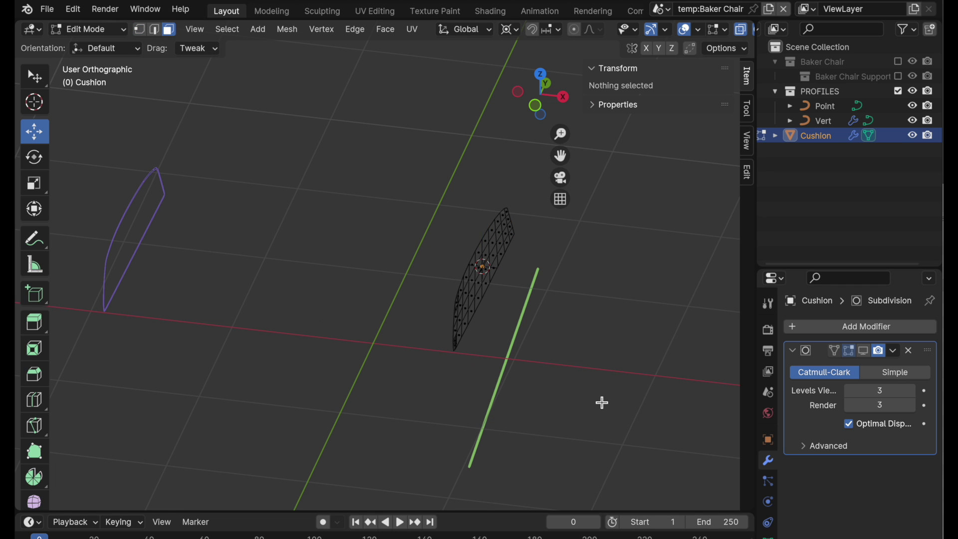
shift+middle_drag(518, 340, 487, 343)
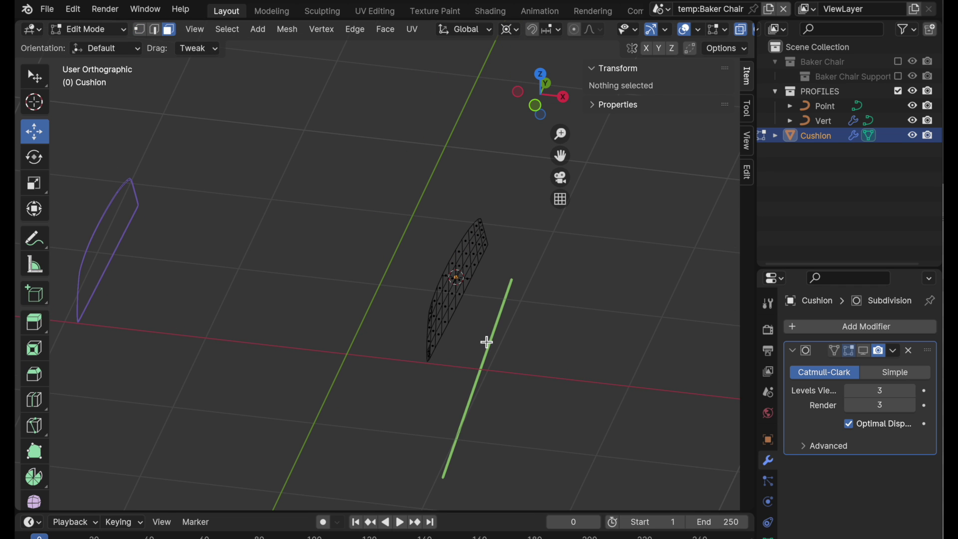
- Return to Object Mode and snap the 3D cursor to the world origin
key(Tab)
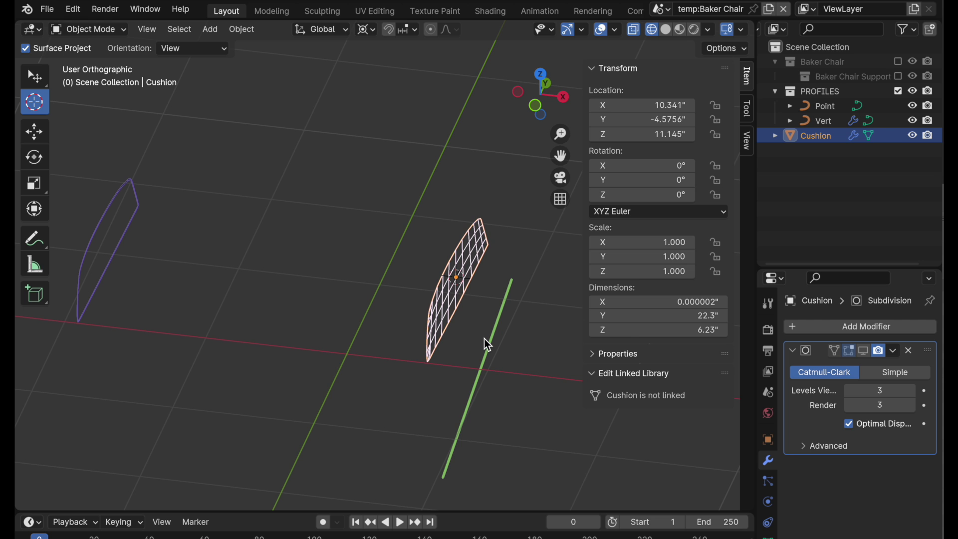
key(shift+s)
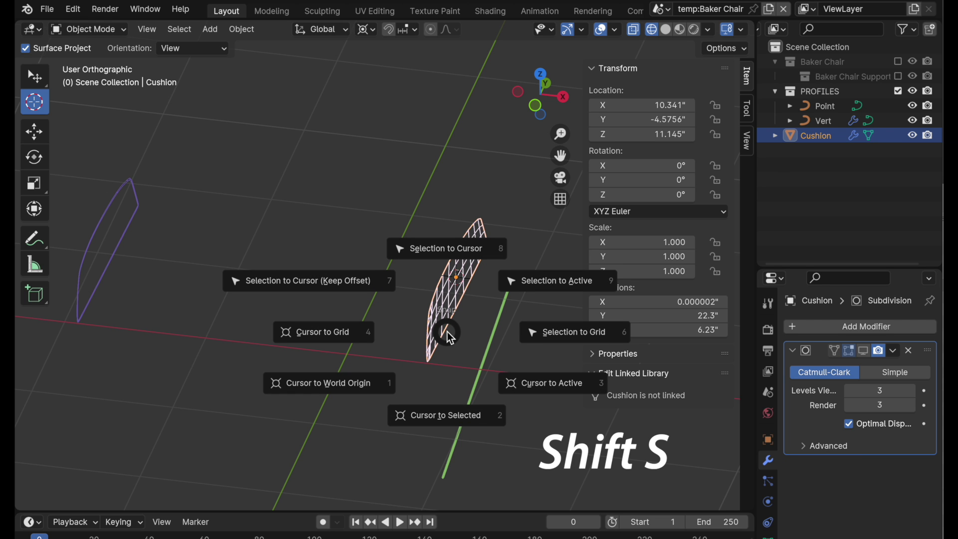
click(352, 383)
mouse_move(353, 382)
middle_down()
mouse_move(387, 381)
mouse_move(368, 390)
mouse_move(352, 381)
middle_up()
shift+middle_drag(352, 381, 336, 307)
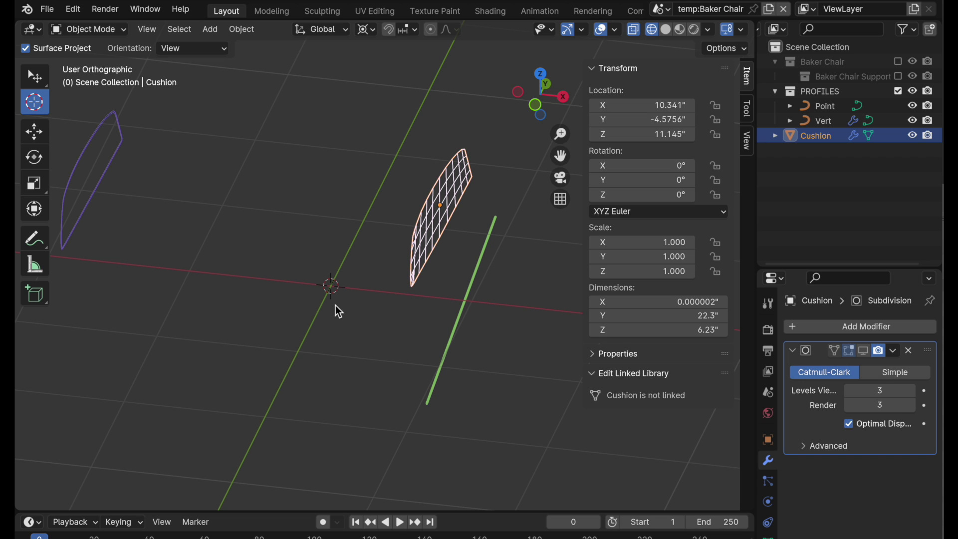
- Set the Cushion object's origin to the 3D cursor
click(242, 29)
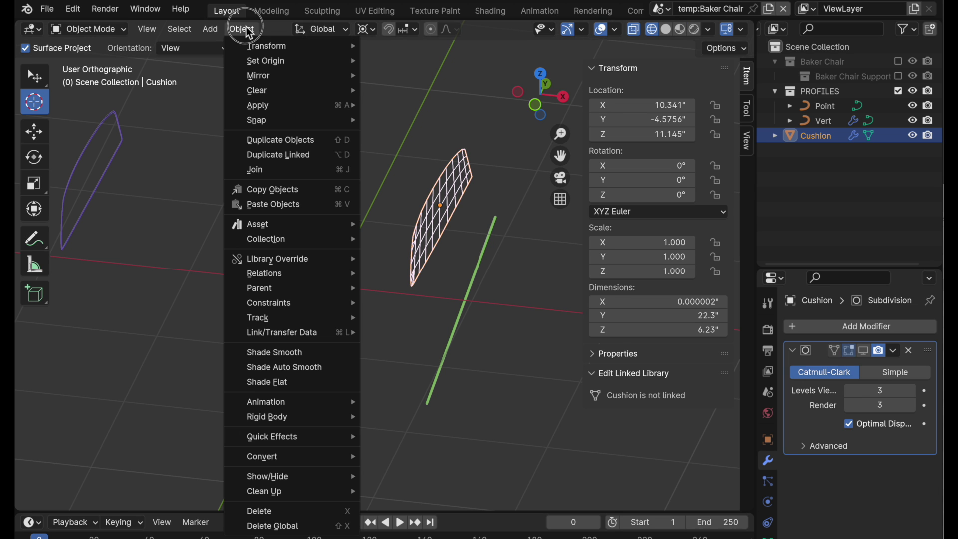
mouse_move(254, 63)
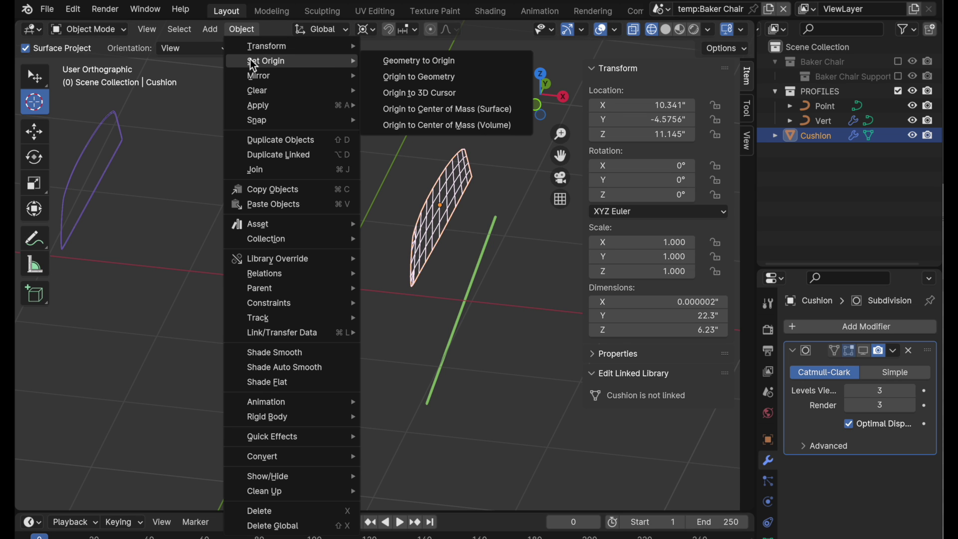
click(417, 93)
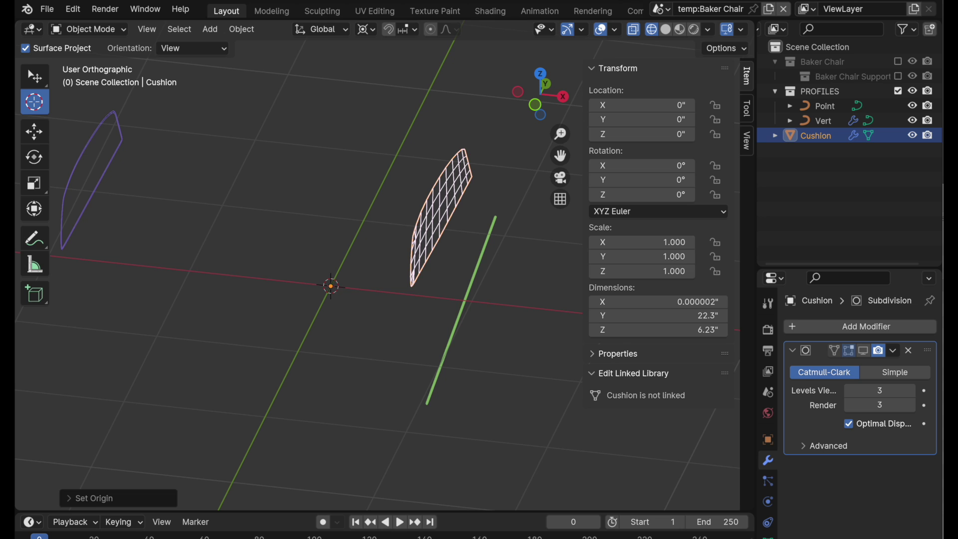
shift+middle_drag(350, 307, 320, 339)
- Extrude all faces of the Cushion panel inward toward the world centre, to a median X of about 7.5 inches
key(Tab)
ctrl+middle_drag(400, 274, 437, 228)
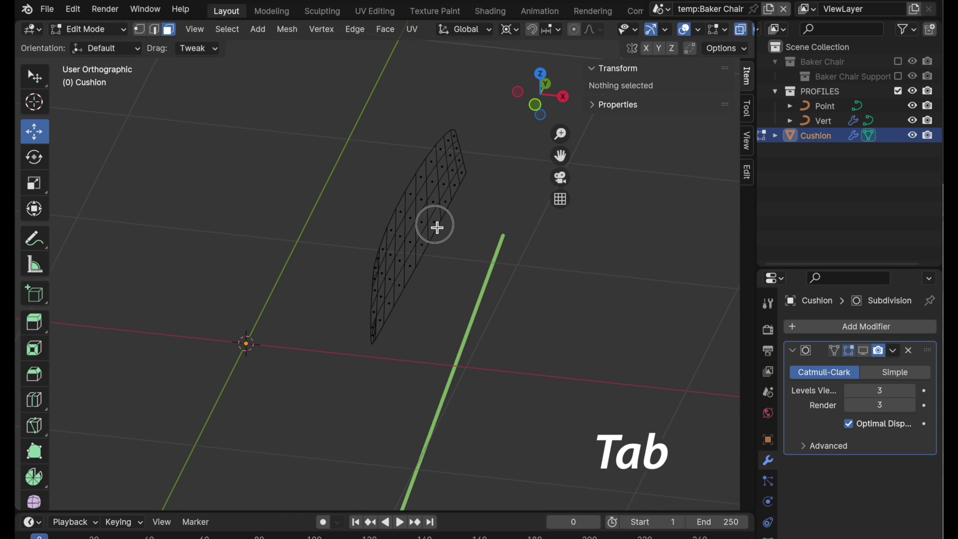
key(a)
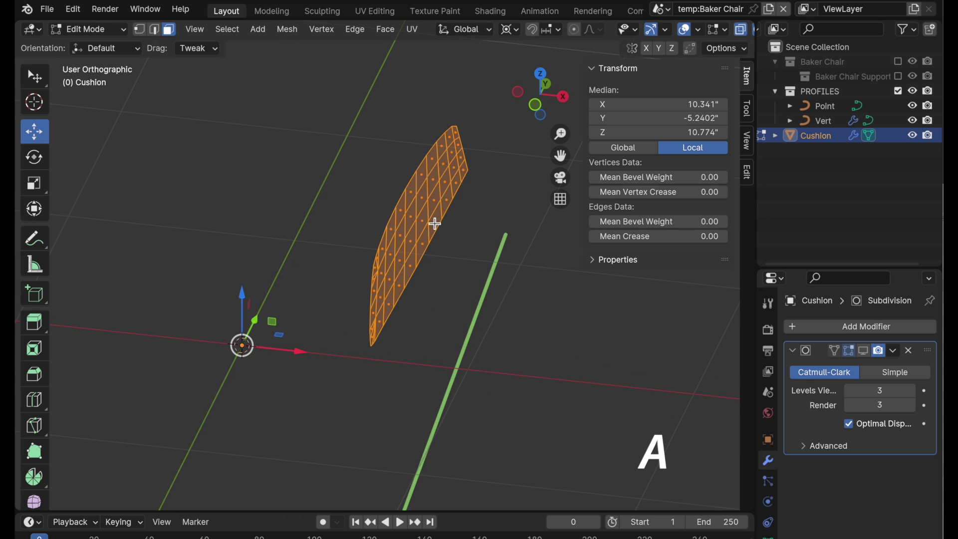
key(e)
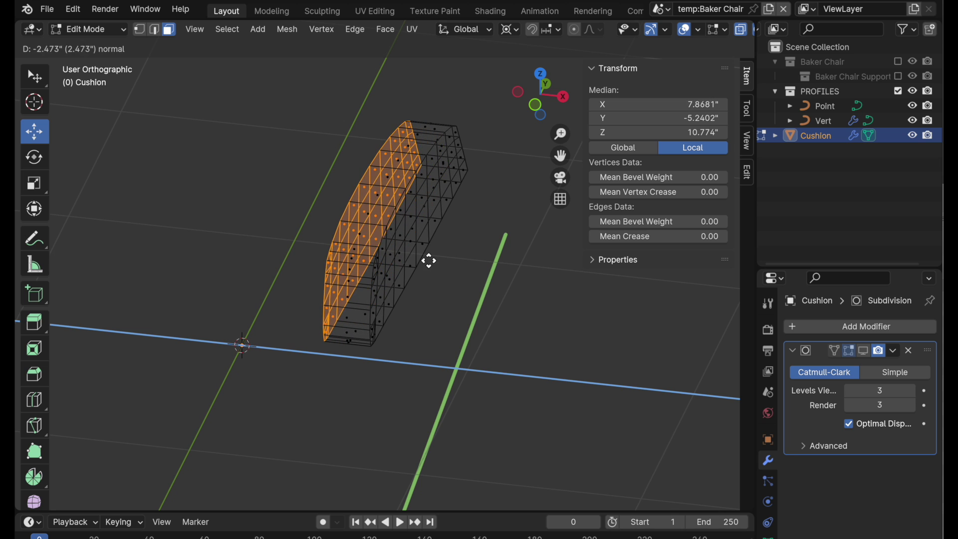
click(424, 260)
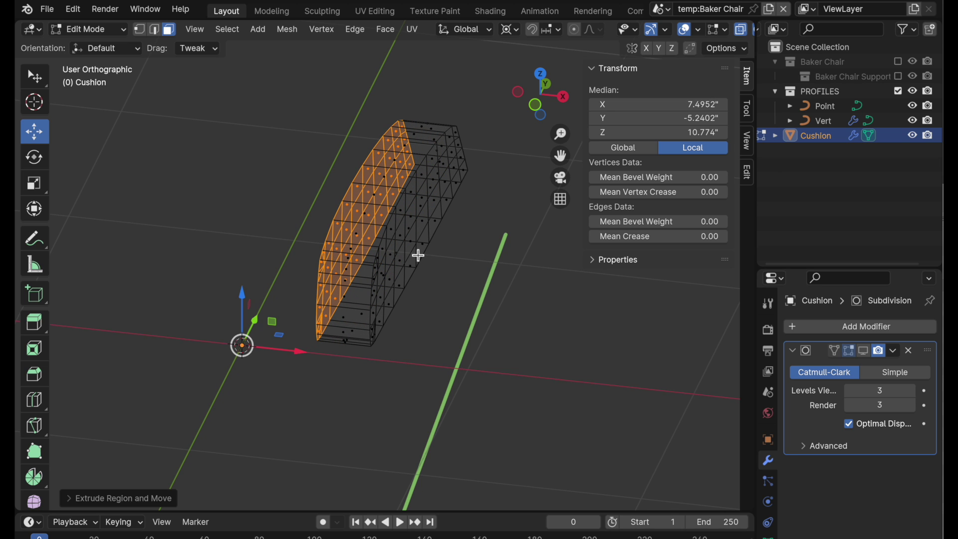
- Change the pivot point to Bounding Box Center and set the extruded faces' median X to 0 in the top view
key(period)
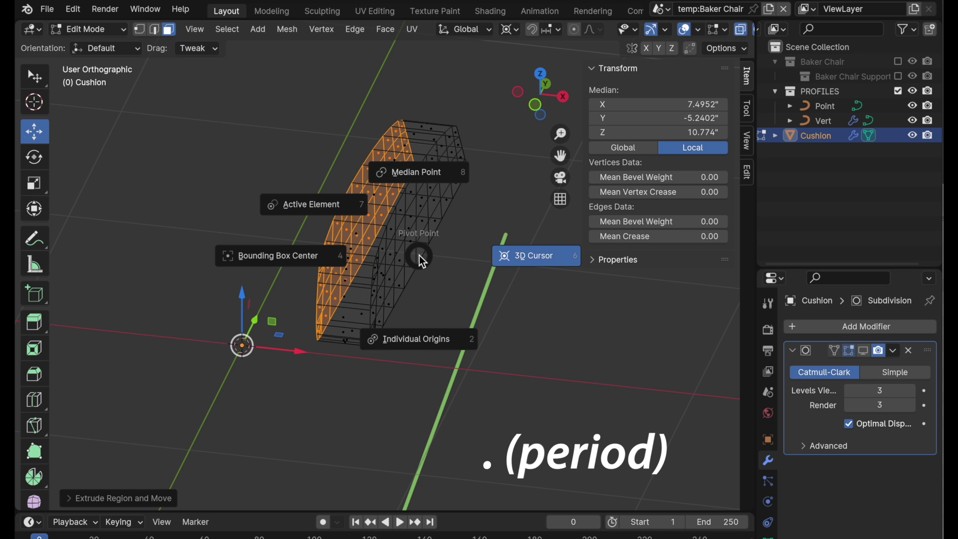
click(332, 257)
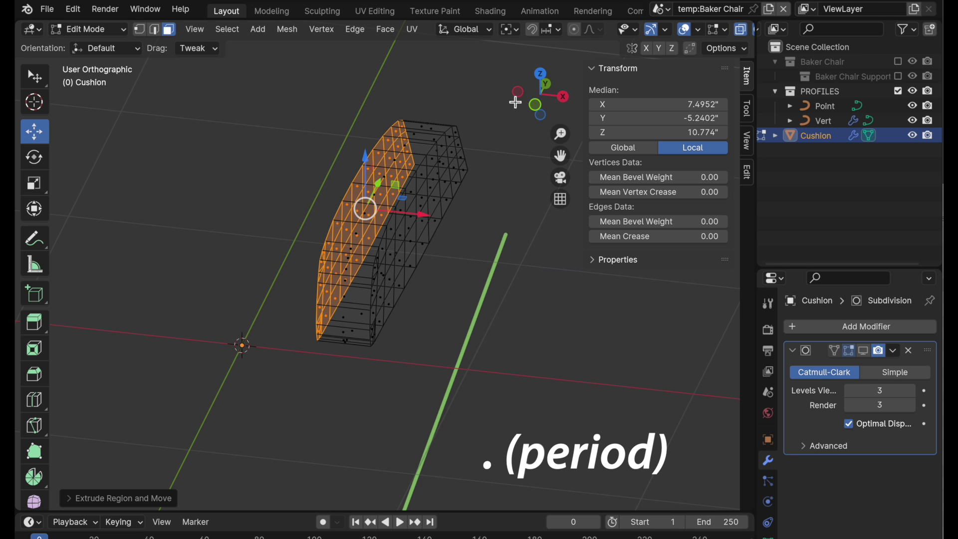
click(541, 75)
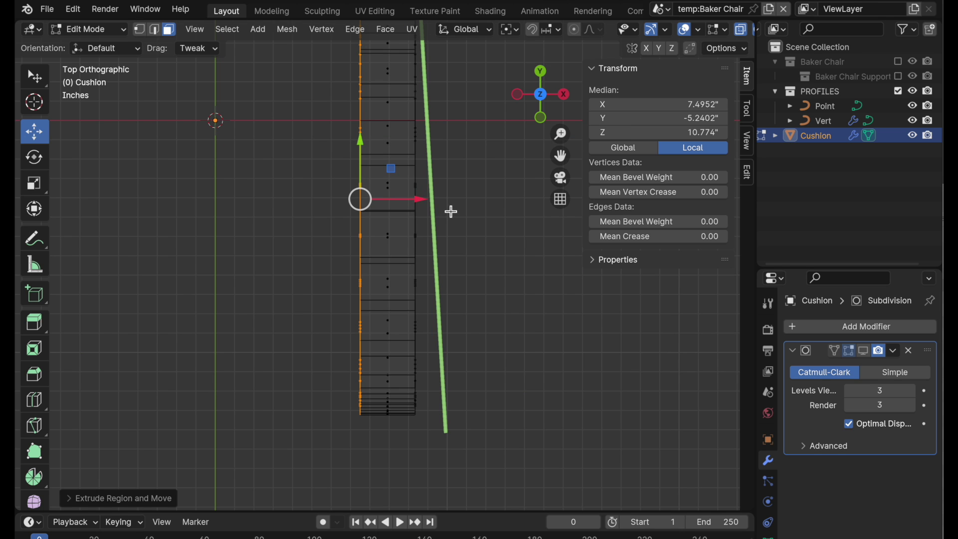
shift+middle_drag(451, 210, 444, 296)
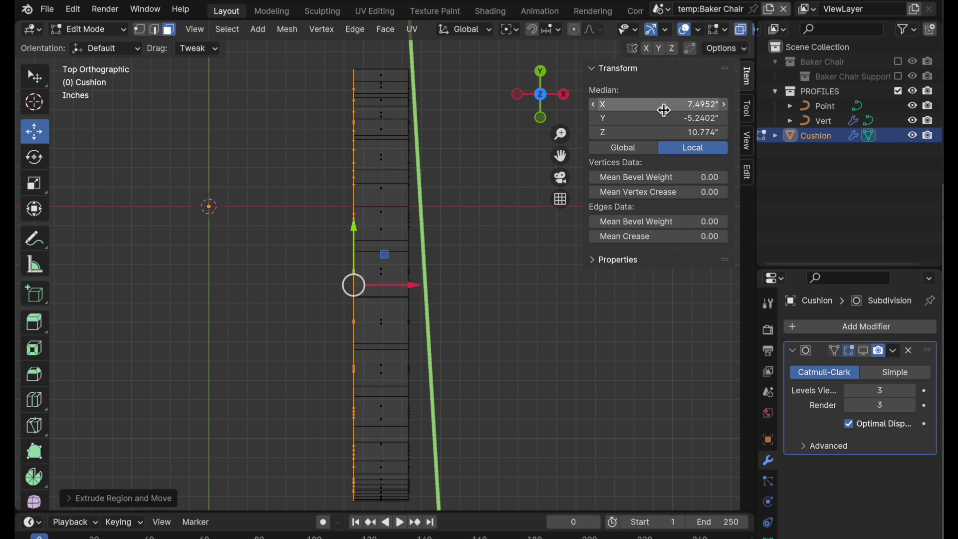
click(665, 110)
text(0)
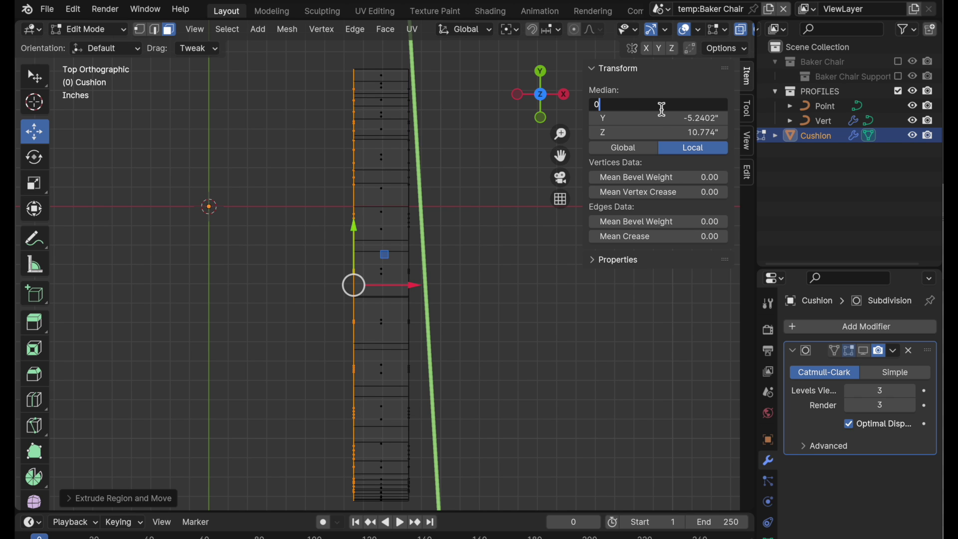
key(Return)
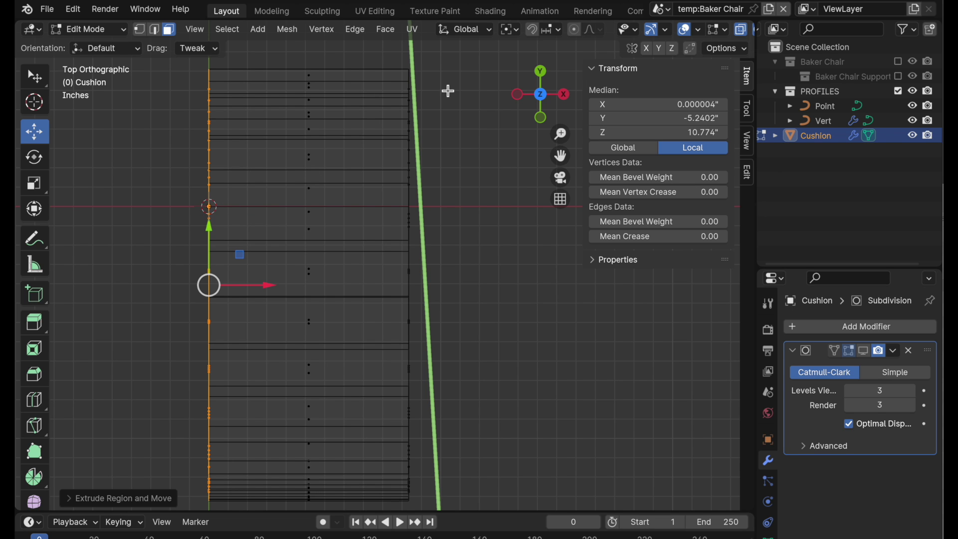
- Set the Move tool's drag action to Select Box and select all vertices on the cushion's outer positive-X side
click(142, 30)
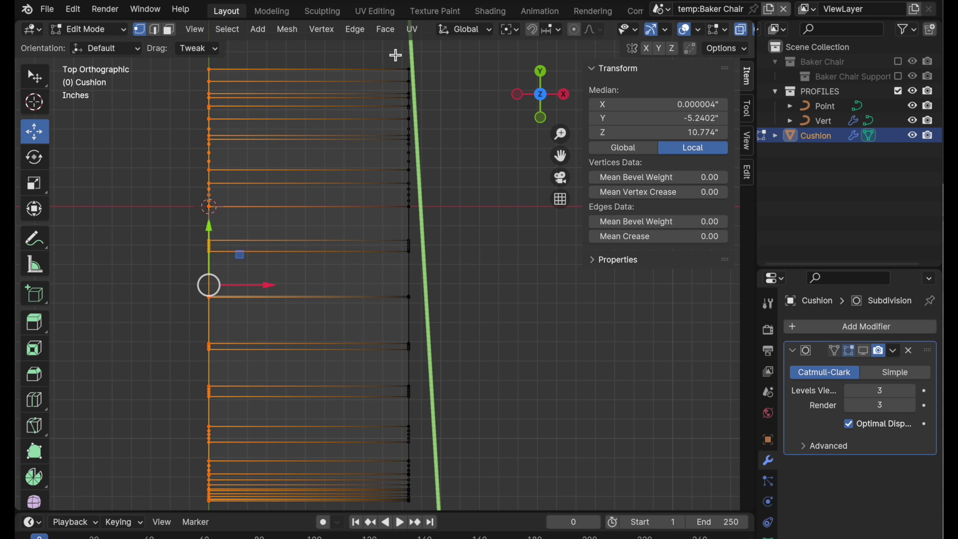
drag(407, 69, 425, 387)
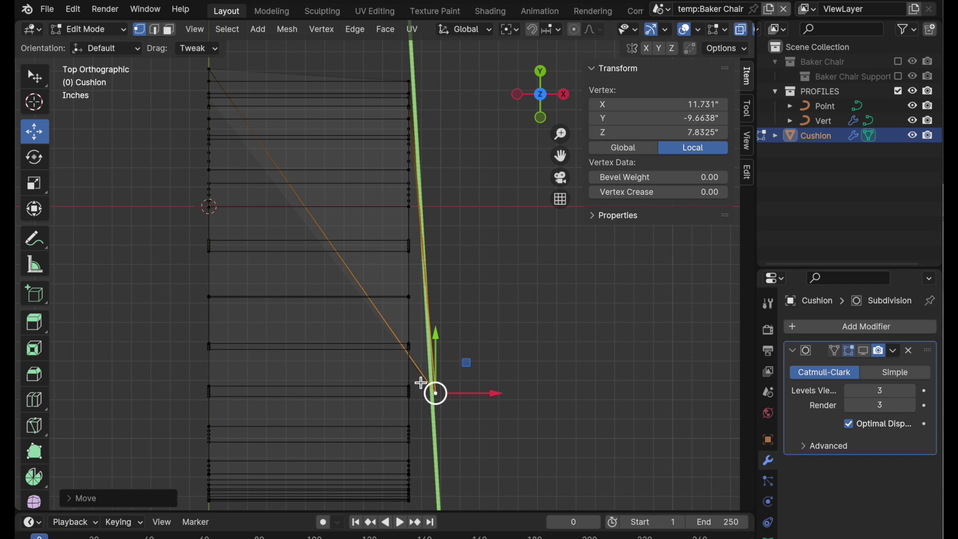
key(ctrl+z)
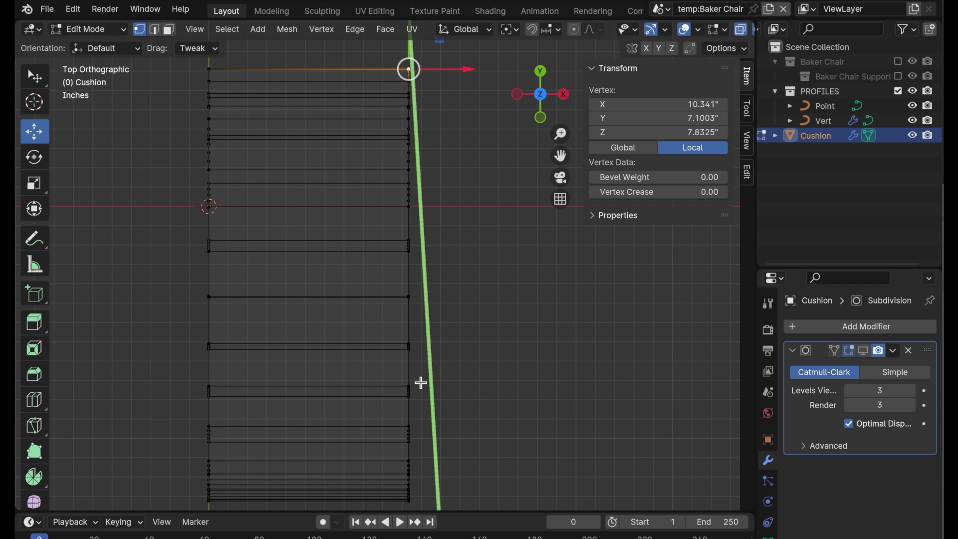
click(196, 49)
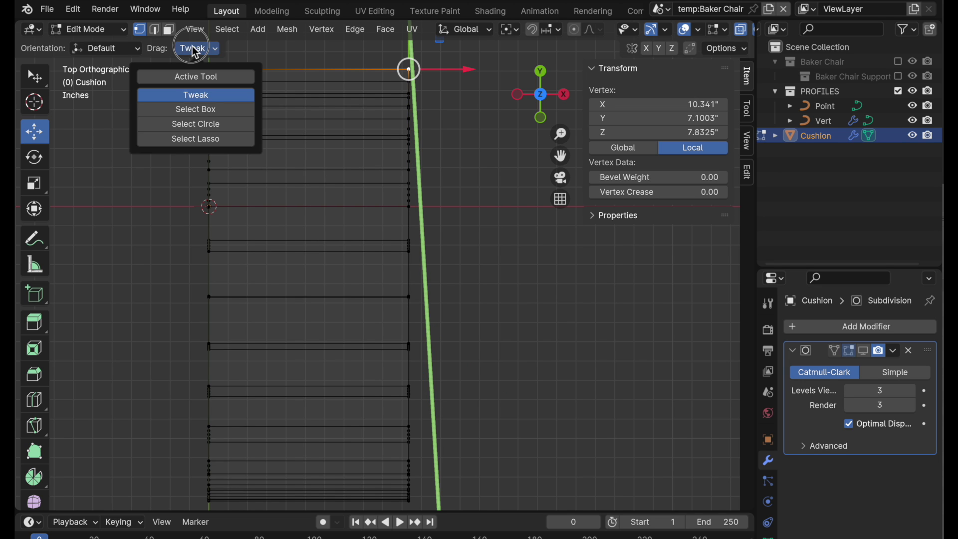
click(202, 110)
drag(364, 54, 451, 526)
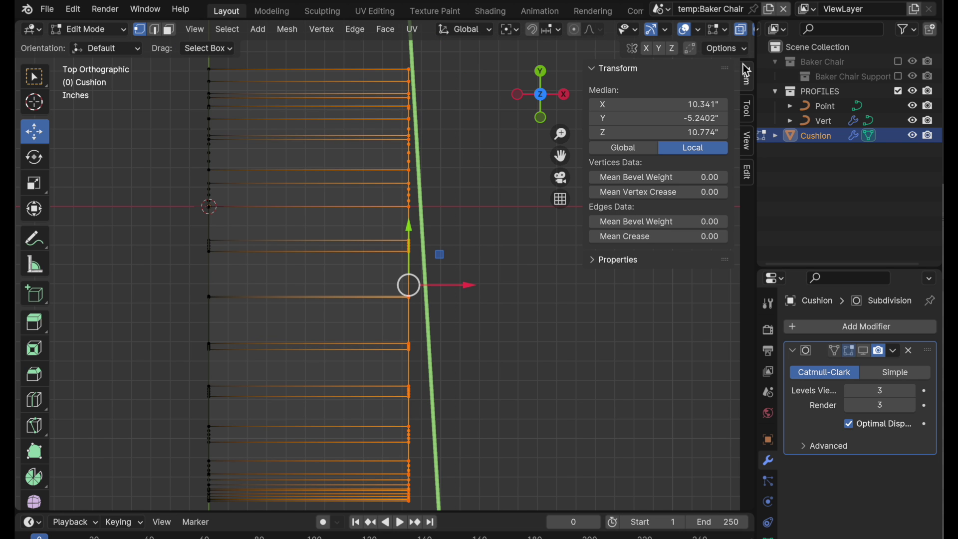
- Move the selected outer-side vertices along X to about 11.87 inches, onto the angled profile curve near its negative-Y end
scroll(746, 39, down, 3)
click(684, 32)
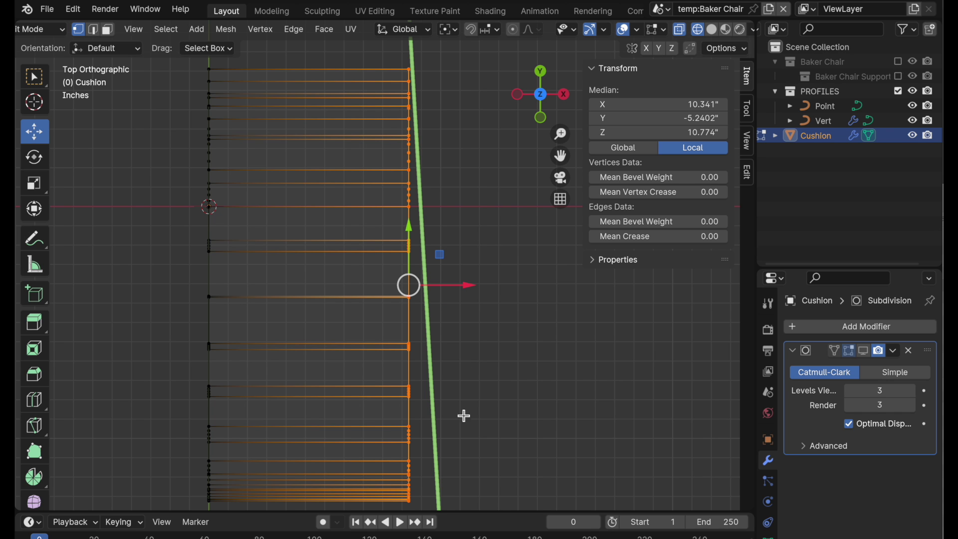
shift+middle_drag(446, 478, 535, 293)
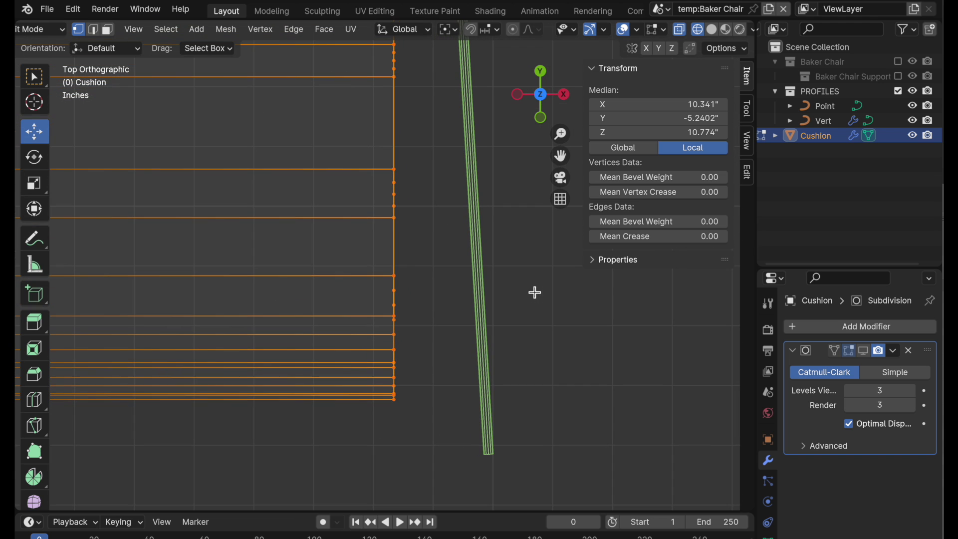
key(g)
key(x)
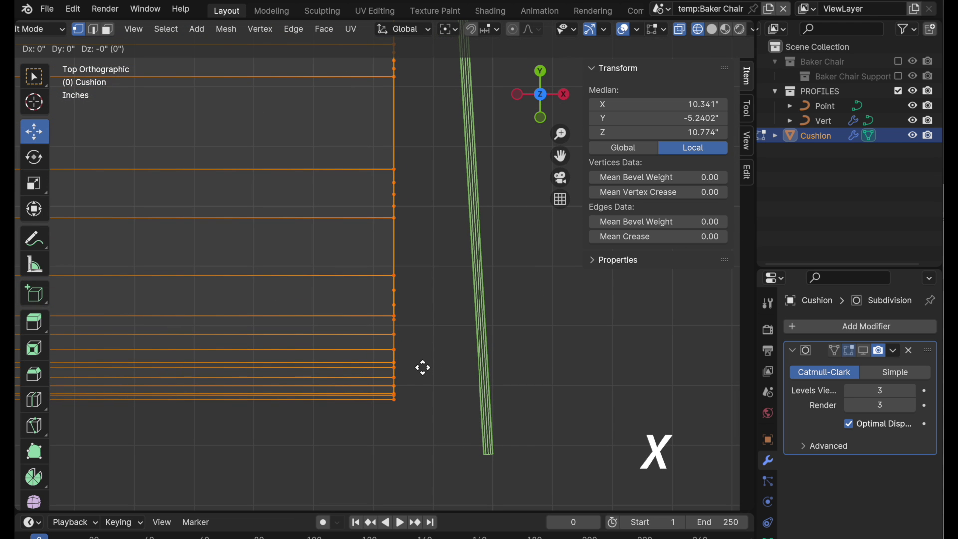
click(519, 369)
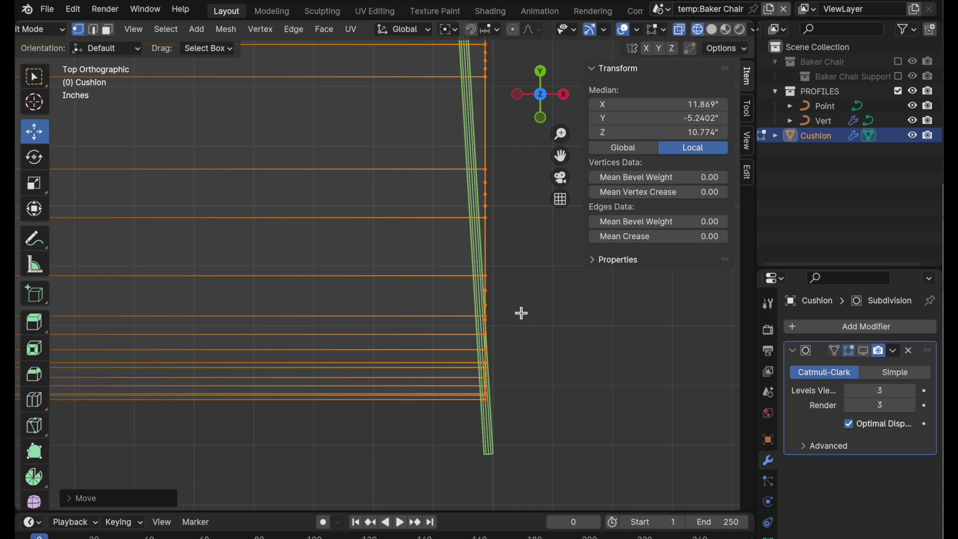
- Snap the 3D cursor to the outer-side vertex at the cushion's negative-Y end
click(485, 398)
scroll(516, 382, up, 2)
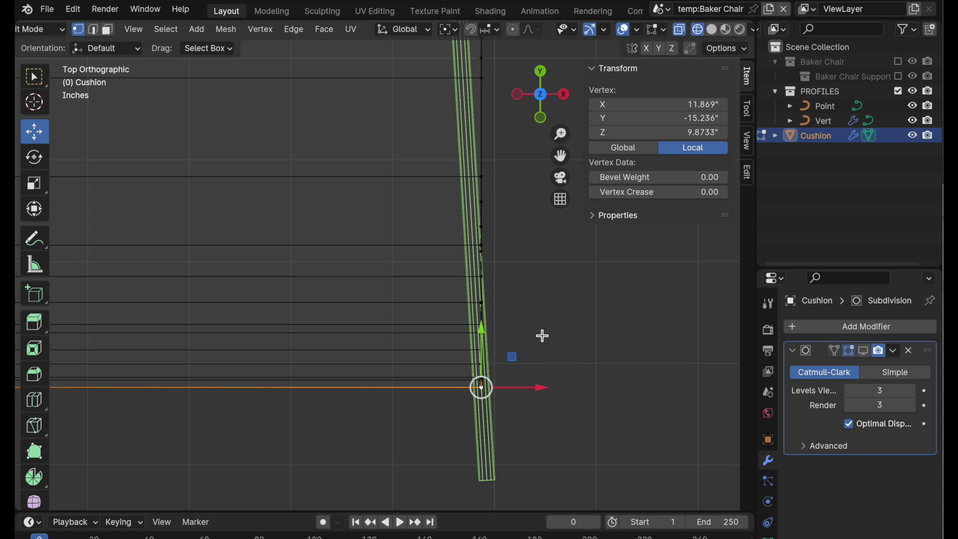
key(shift+s)
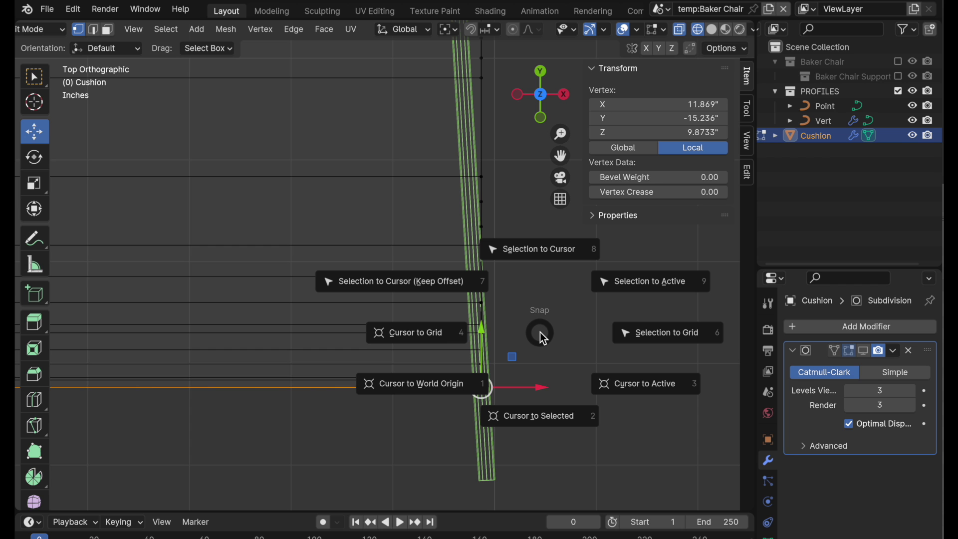
click(537, 420)
scroll(524, 265, down, 6)
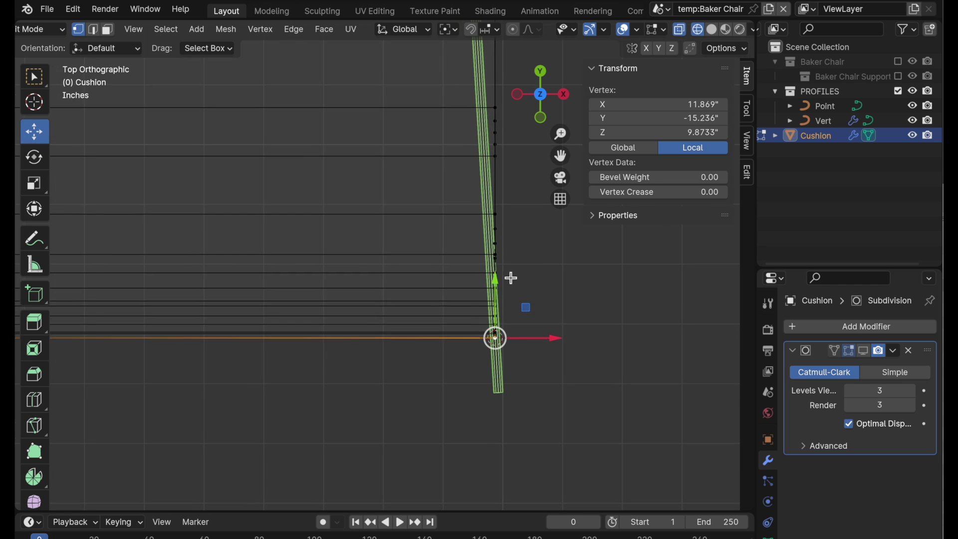
- Box-select all vertices along the cushion's outer positive-X side in the top view
key(c)
shift+middle_drag(424, 338, 342, 457)
scroll(342, 457, down, 1)
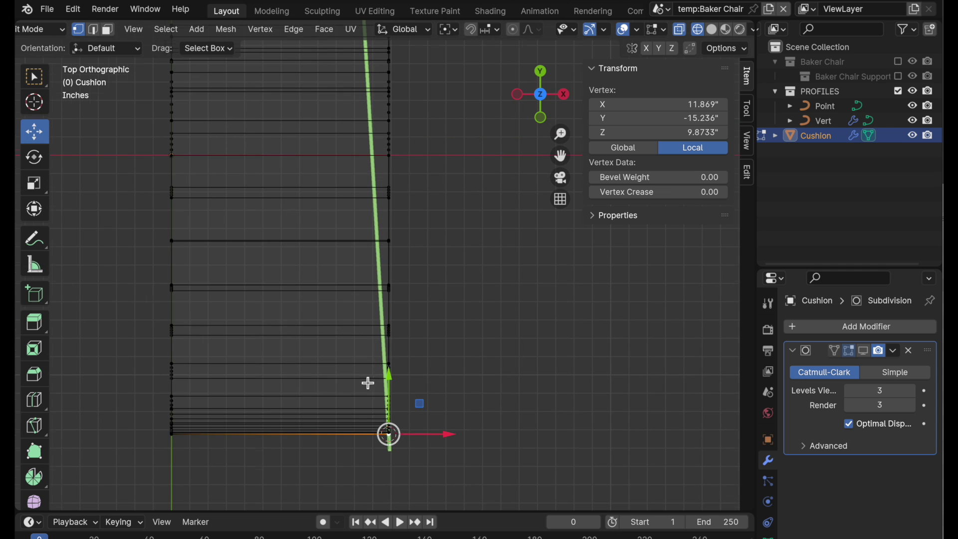
shift+middle_drag(415, 172, 415, 223)
drag(422, 55, 381, 487)
right_click(376, 493)
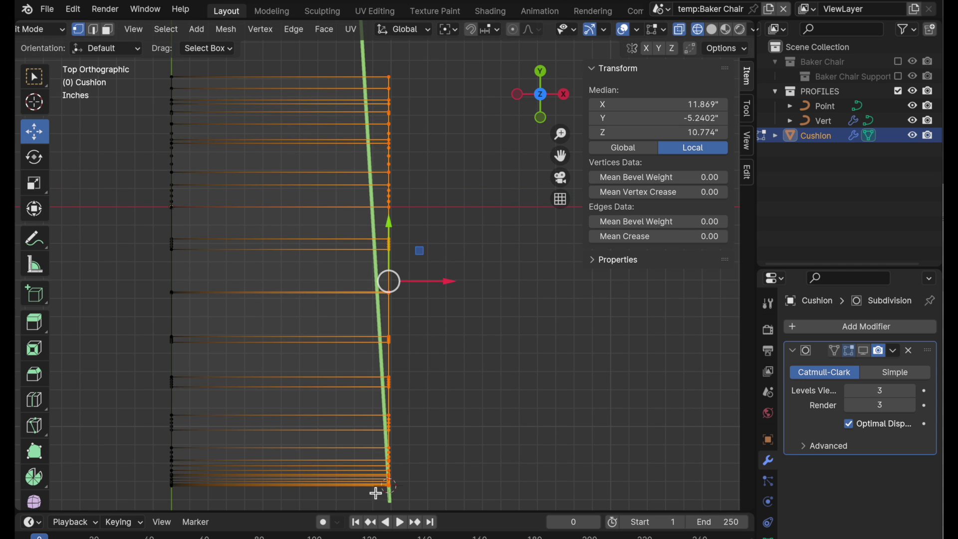
- Shear the outer-side vertices along X about the 3D cursor to match the angled profile curve, and return to the Move tool
scroll(36, 477, down, 5)
click(36, 469)
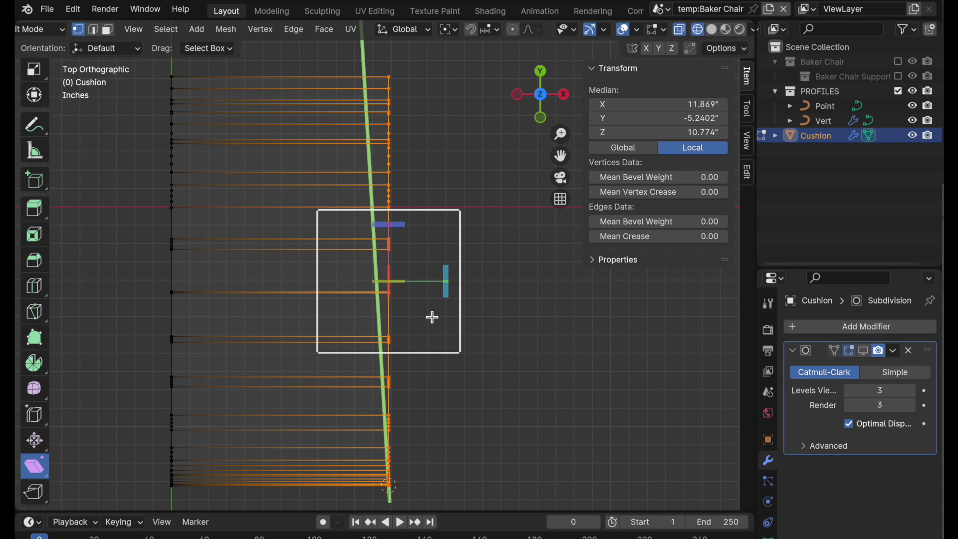
key(period)
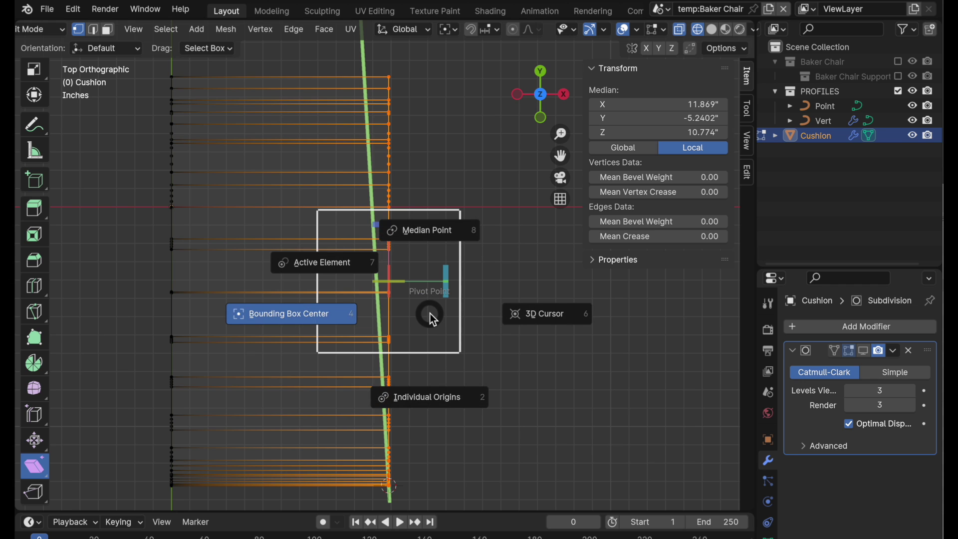
click(554, 316)
drag(390, 428, 366, 128)
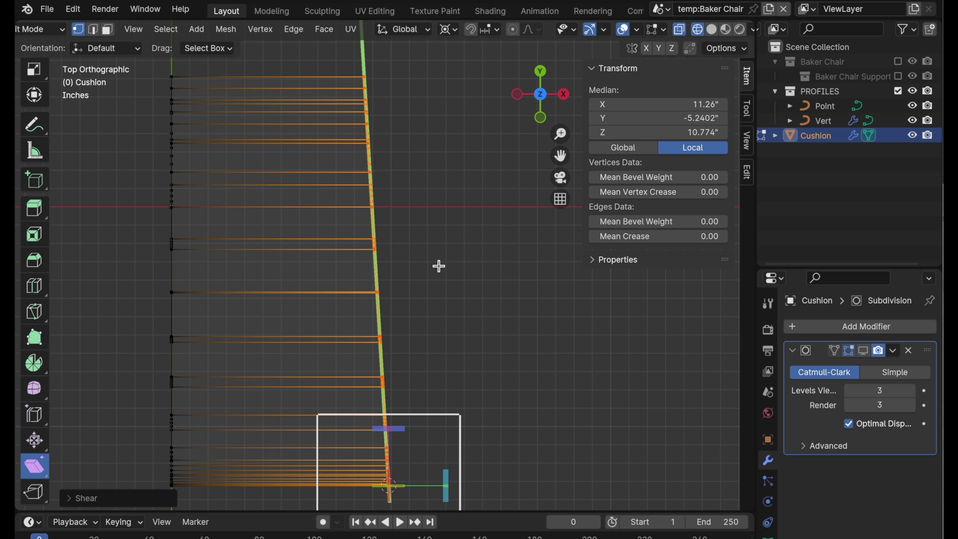
scroll(31, 162, up, 5)
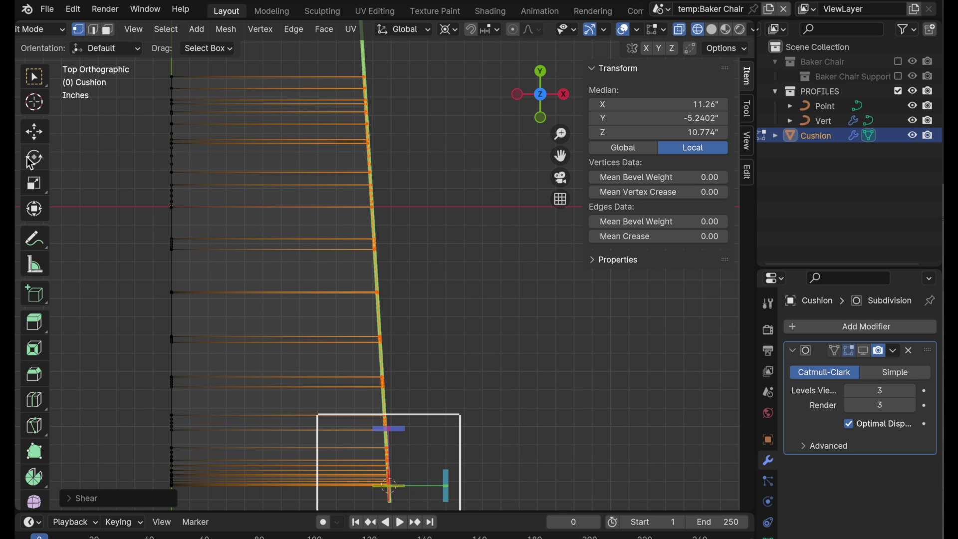
click(34, 131)
- Select all the faces on the cushion's centre-line side in face mode and delete them
middle_drag(406, 450, 331, 338)
key(3)
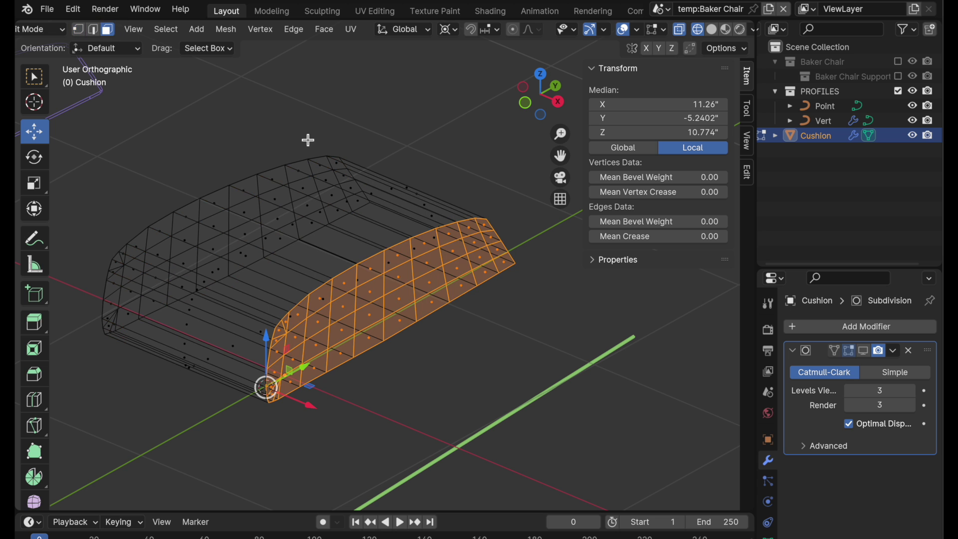
middle_drag(266, 209, 334, 217)
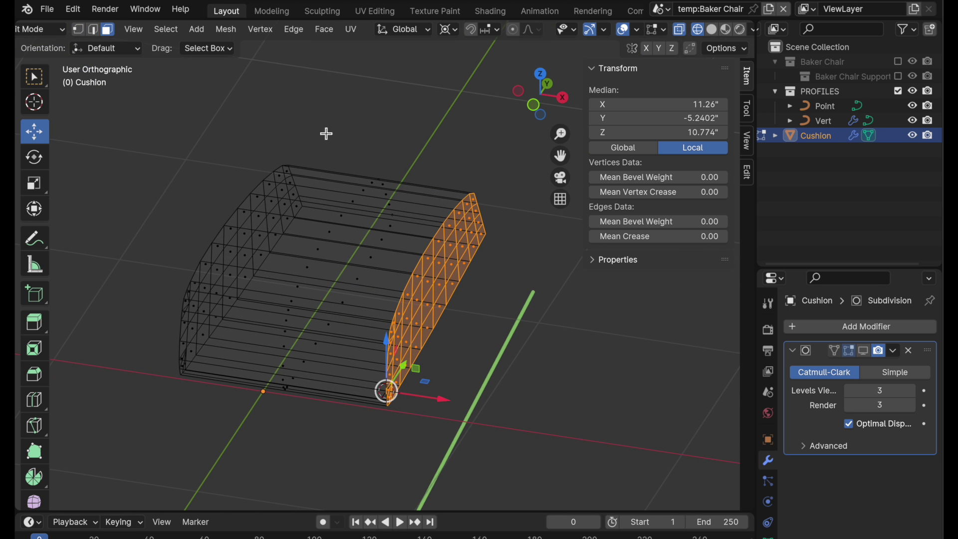
middle_drag(297, 160, 302, 160)
drag(279, 152, 121, 456)
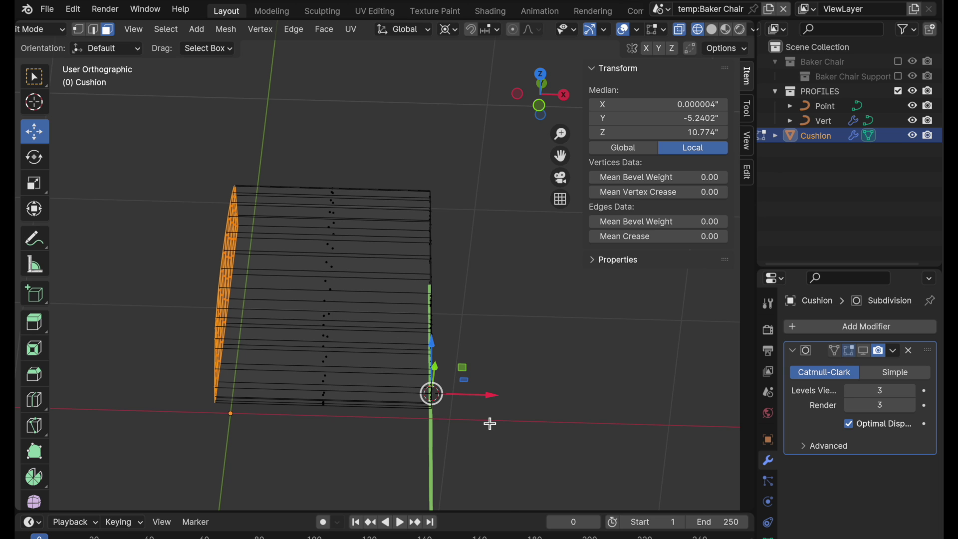
key(x)
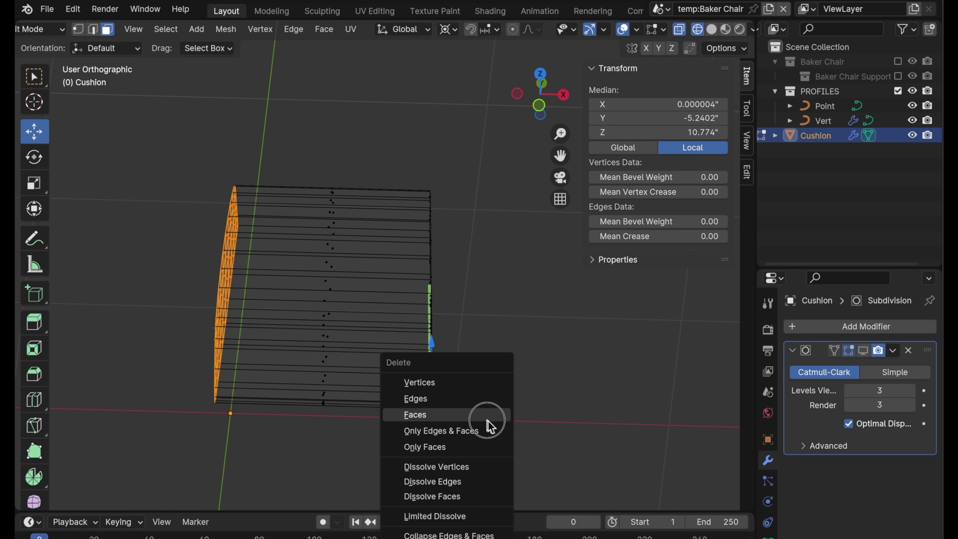
click(489, 421)
- Turn off X-ray and add four loop cuts across the cushion's width: the middle, both quarter positions, and one halfway from the outermost cut to the outer side
middle_drag(490, 423, 462, 390)
key(alt+z)
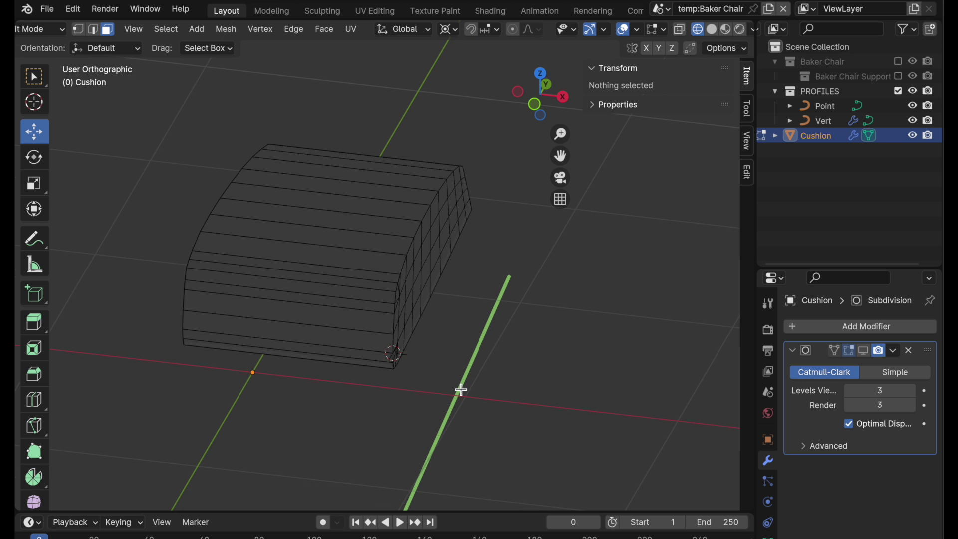
click(34, 399)
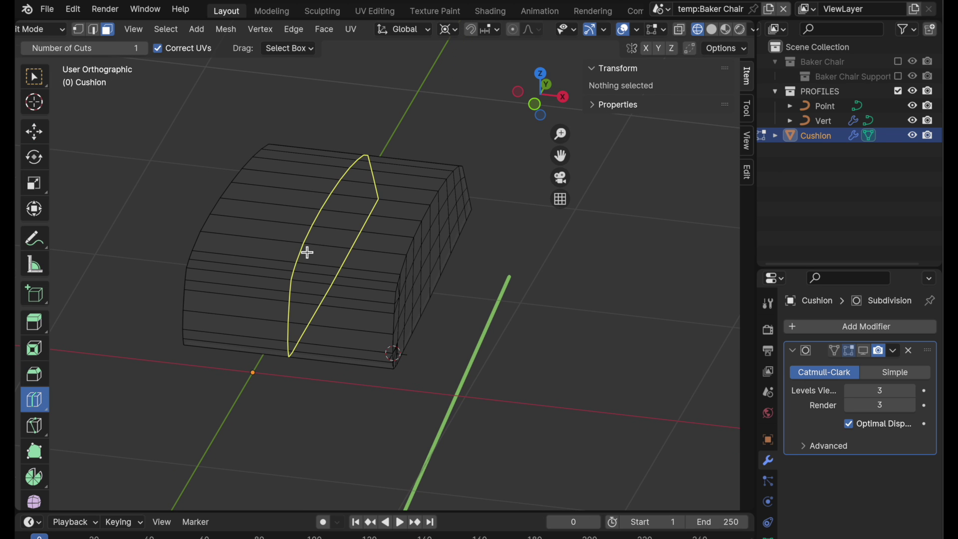
drag(306, 252, 268, 251)
click(357, 257)
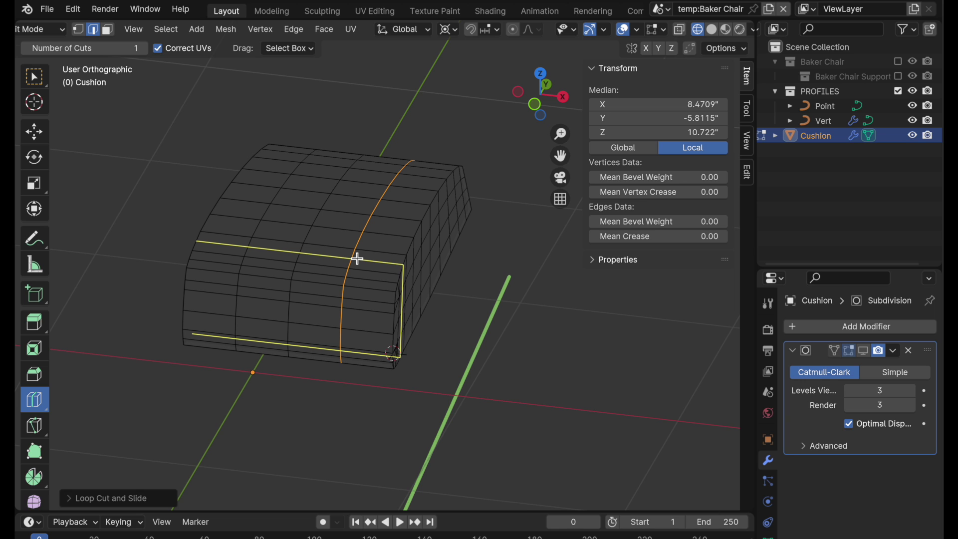
click(35, 131)
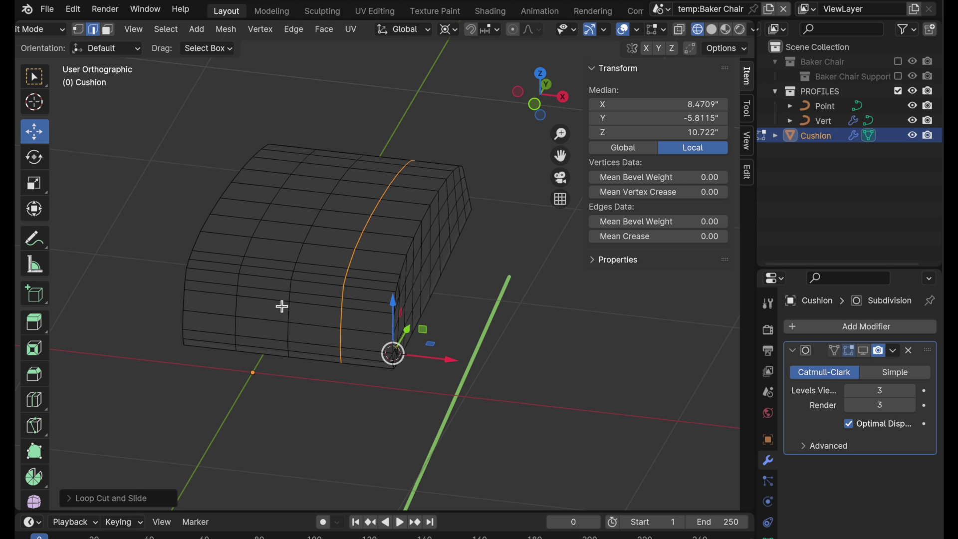
click(34, 399)
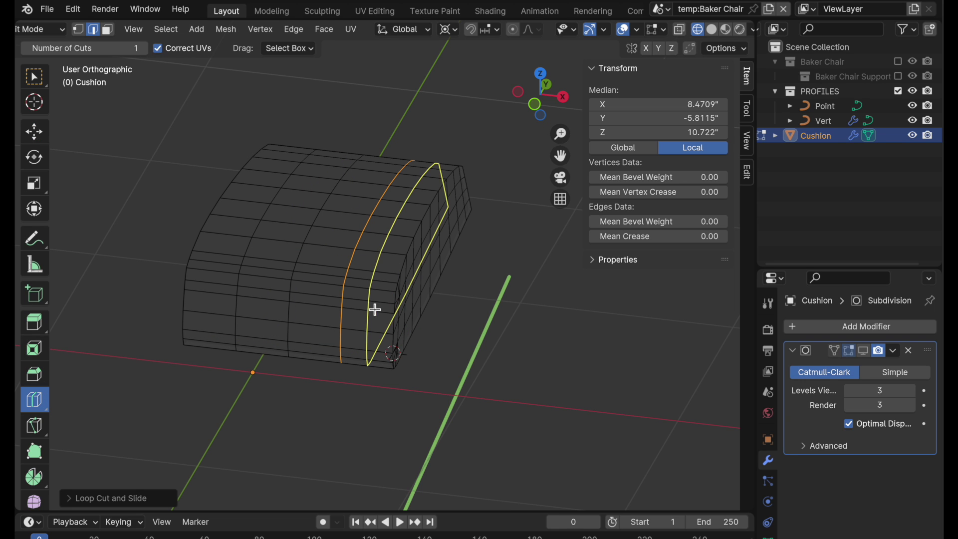
click(380, 278)
click(35, 132)
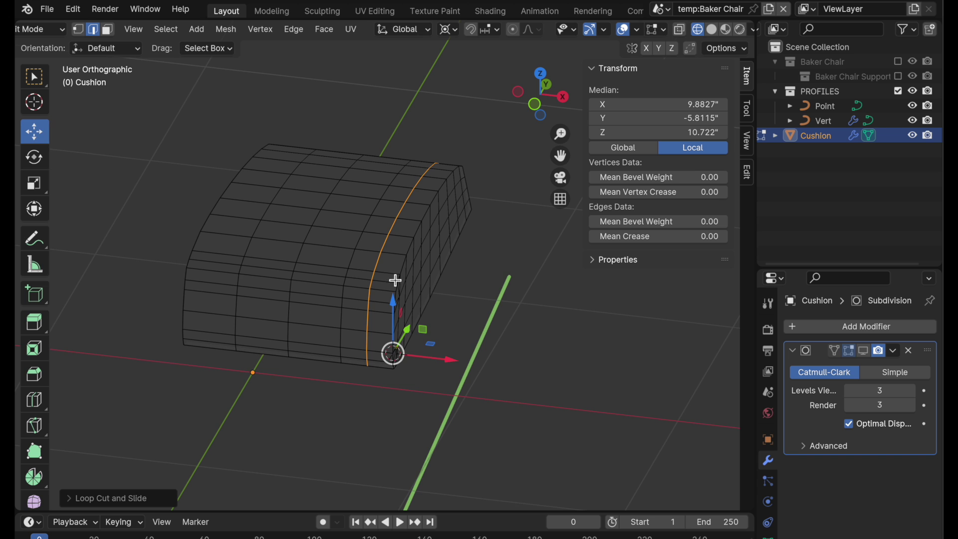
- Select the whole cushion mesh, set the pivot point to Bounding Box Center, and snap the 3D cursor to the selection
middle_drag(395, 281, 357, 286)
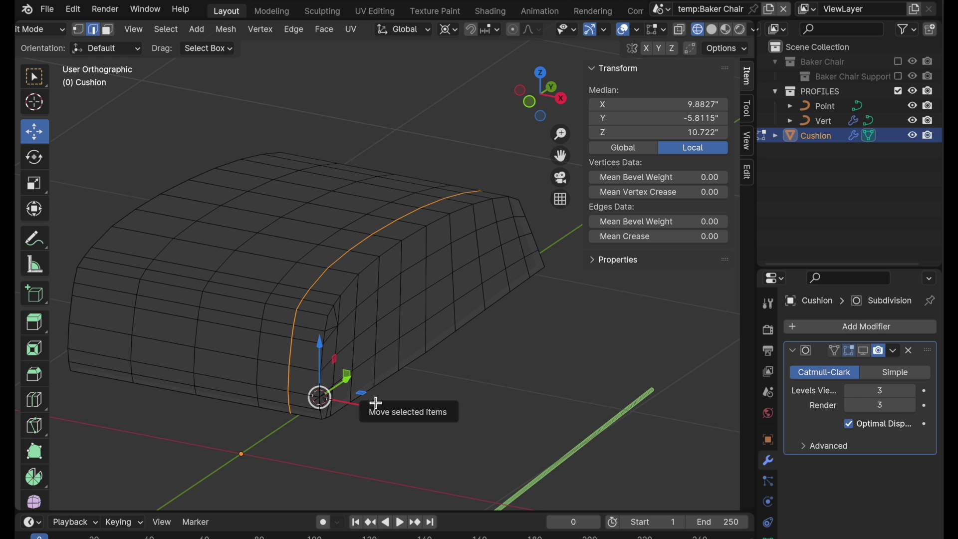
key(a)
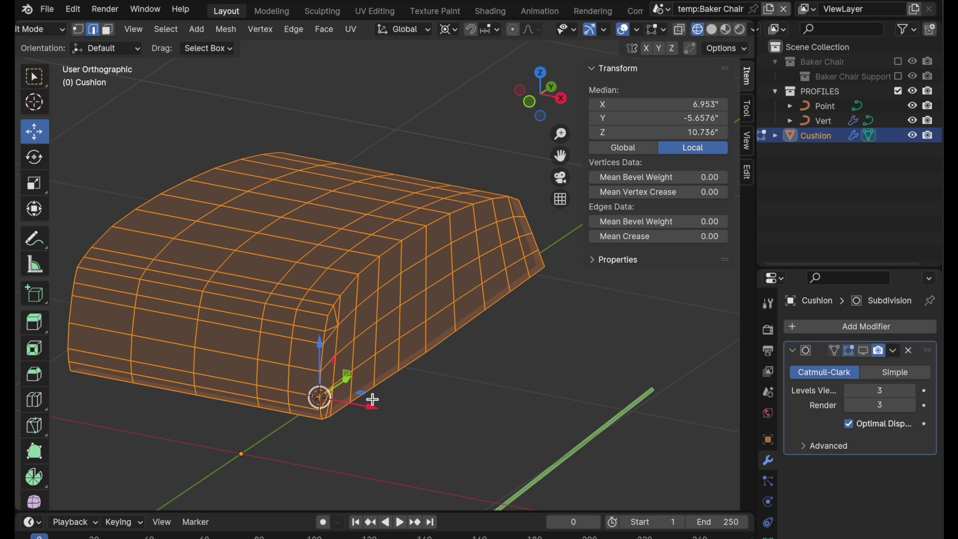
key(period)
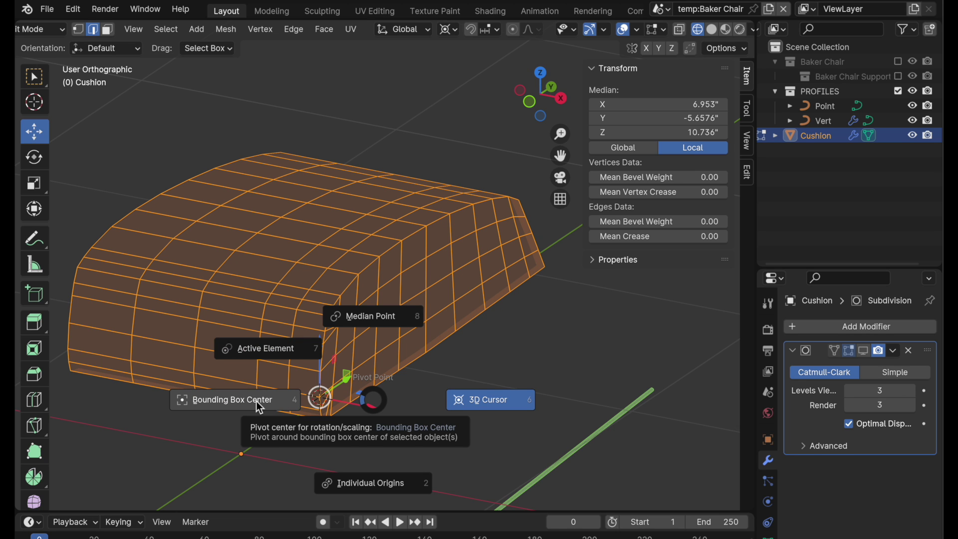
click(257, 401)
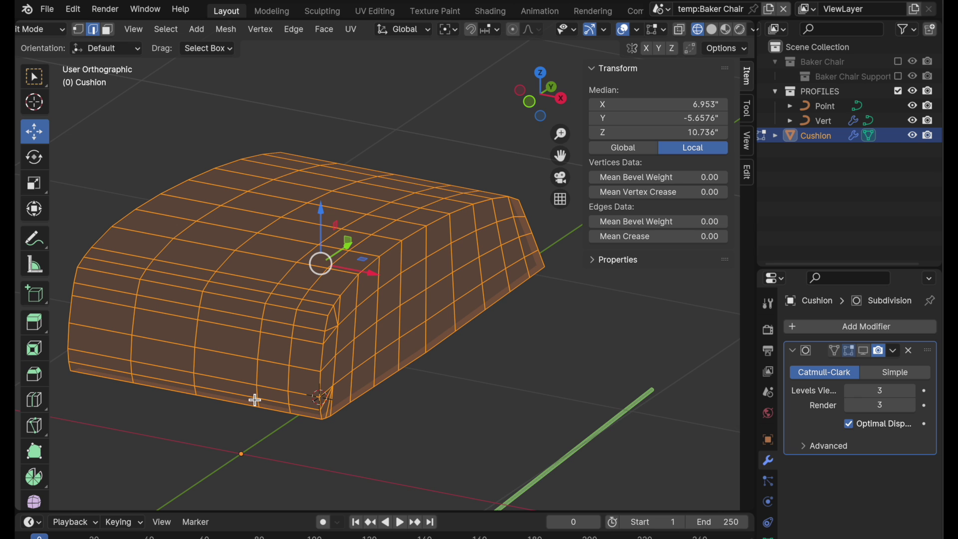
key(shift+s)
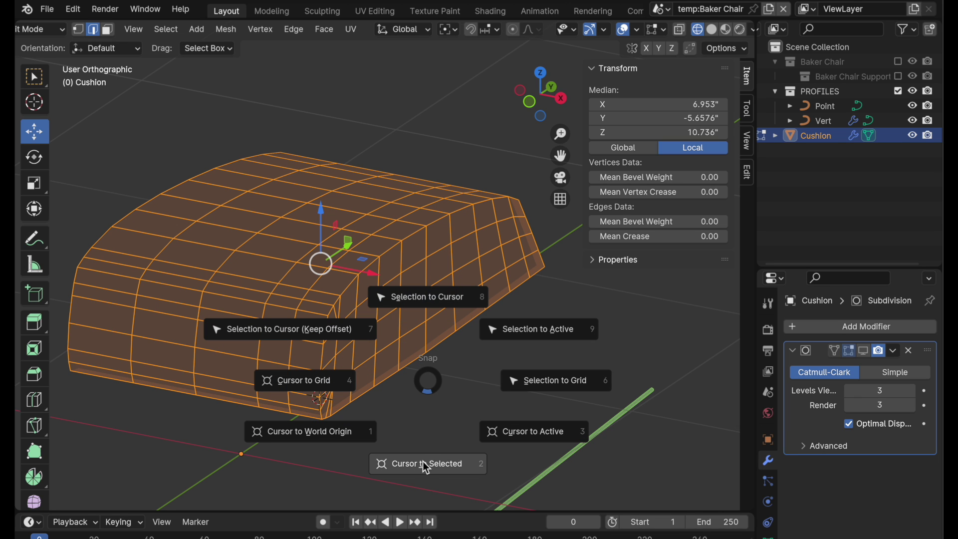
click(423, 461)
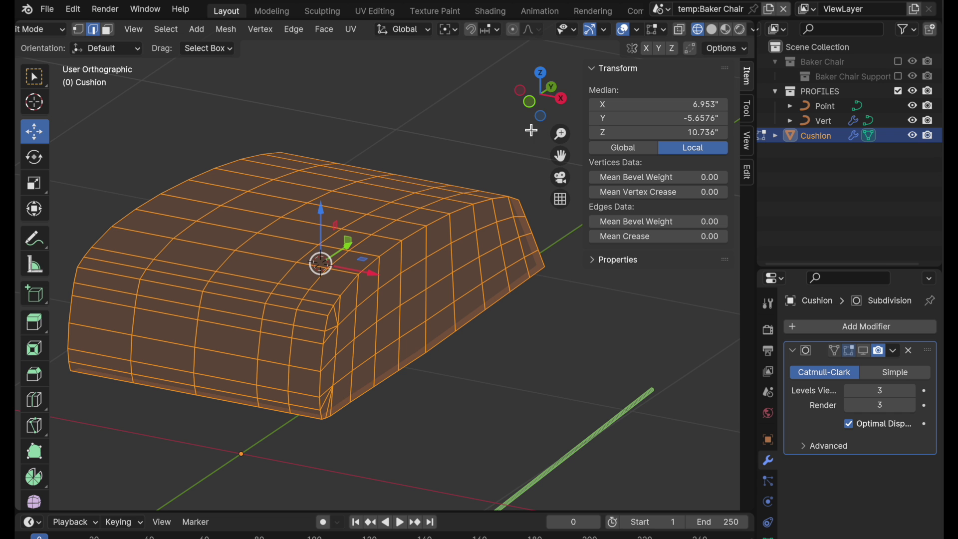
- Switch to Object Mode in the right view and add a Lattice at the 3D cursor
click(561, 100)
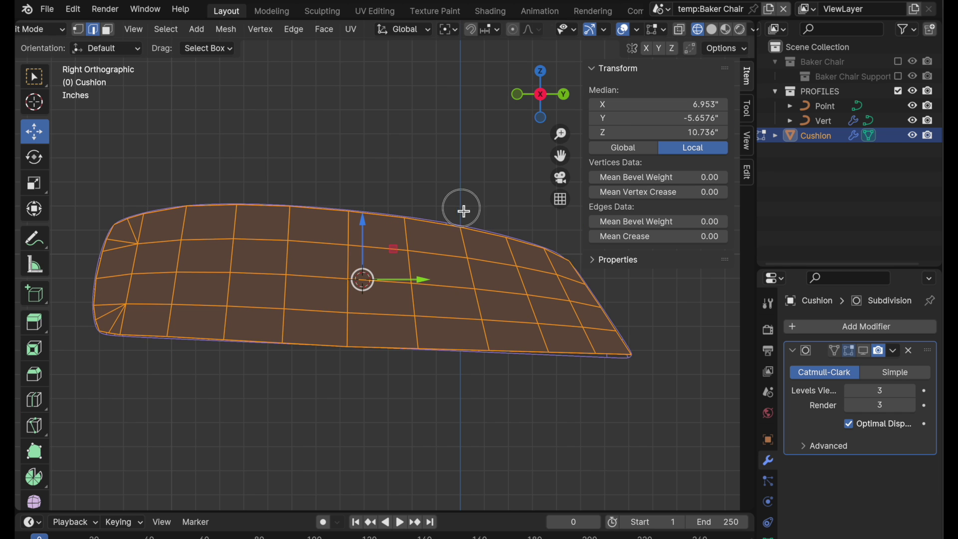
scroll(463, 209, down, 2)
key(Tab)
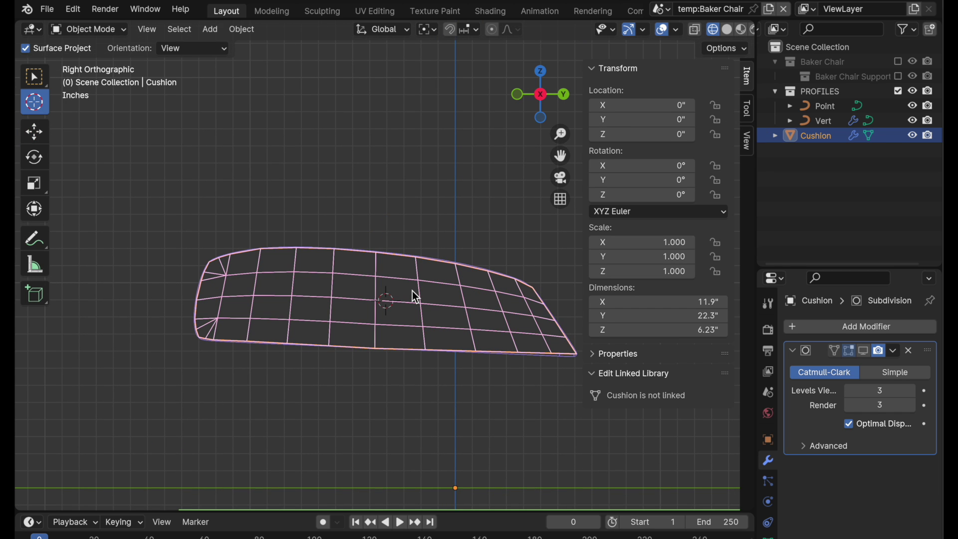
key(shift+a)
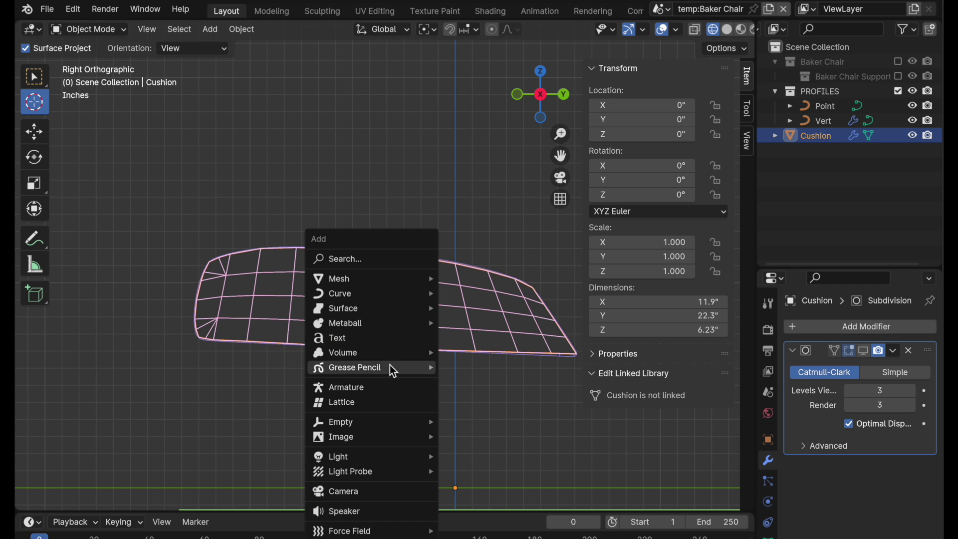
click(382, 402)
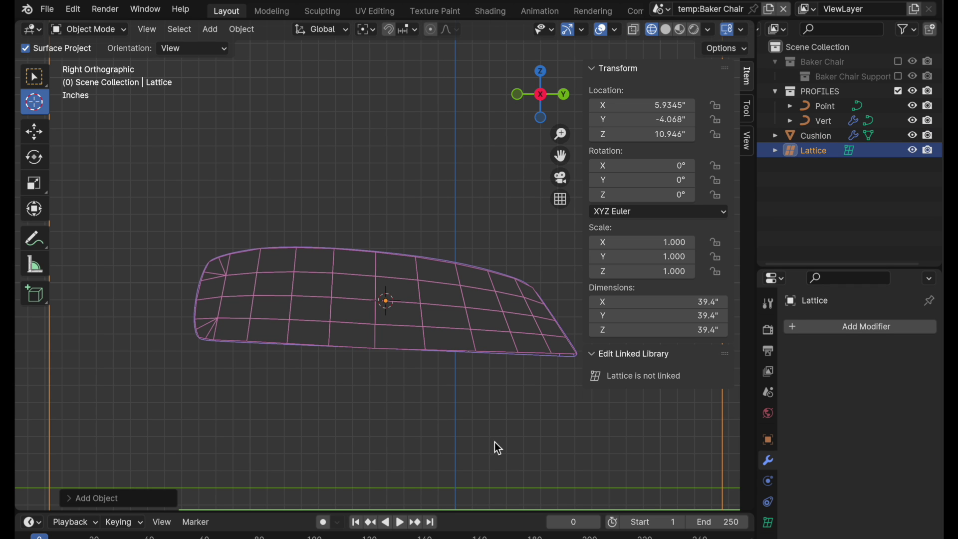
- Scale the lattice uniformly to about 23 inches, and along Z to about 7 inches, to enclose the cushion's side profile
key(s)
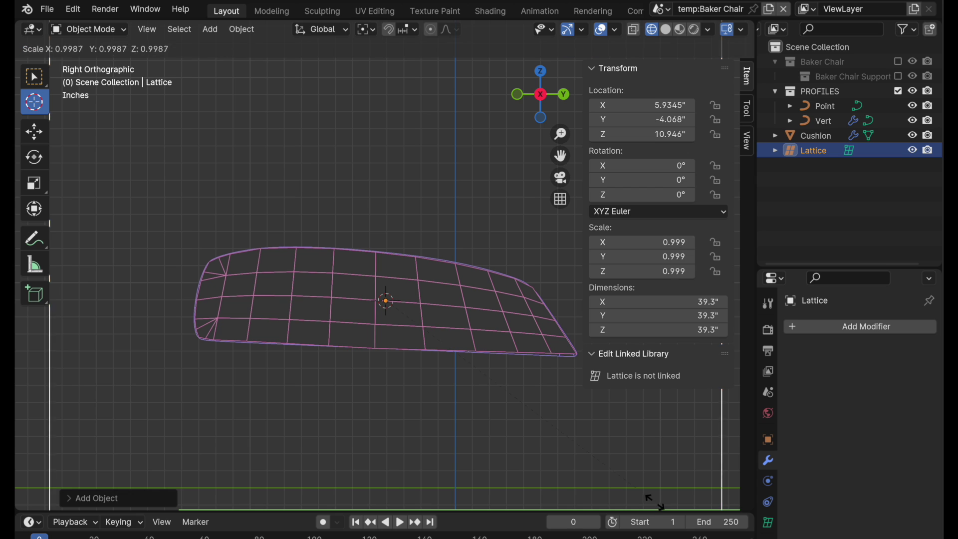
click(548, 413)
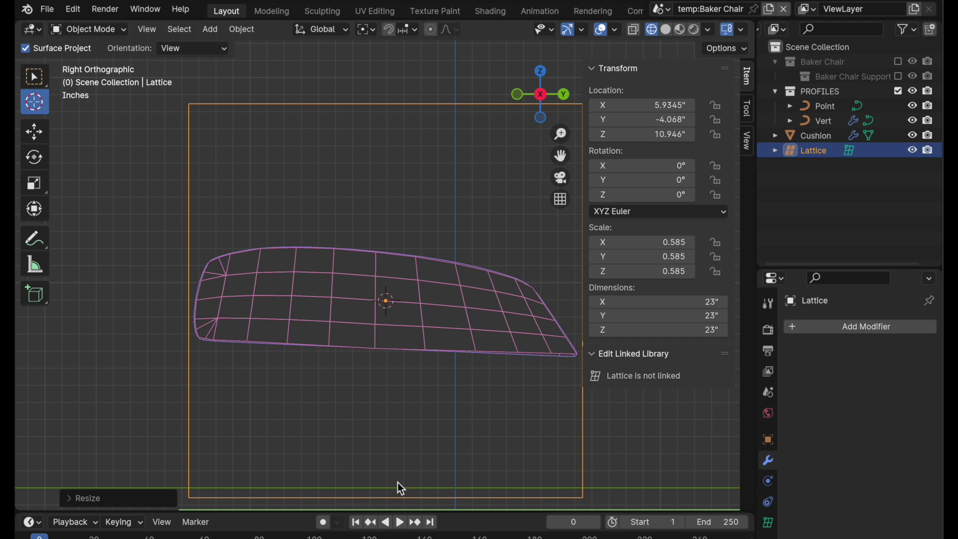
key(s)
key(z)
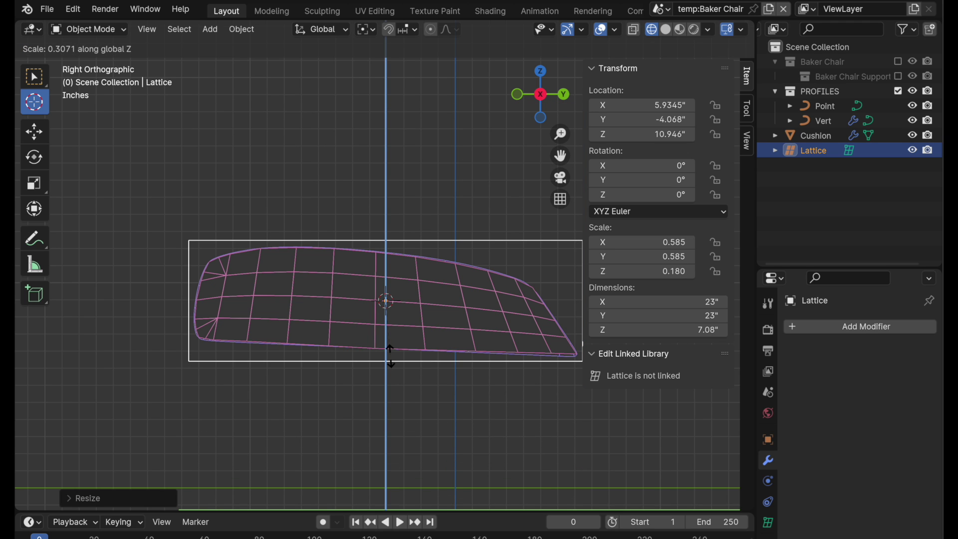
click(390, 355)
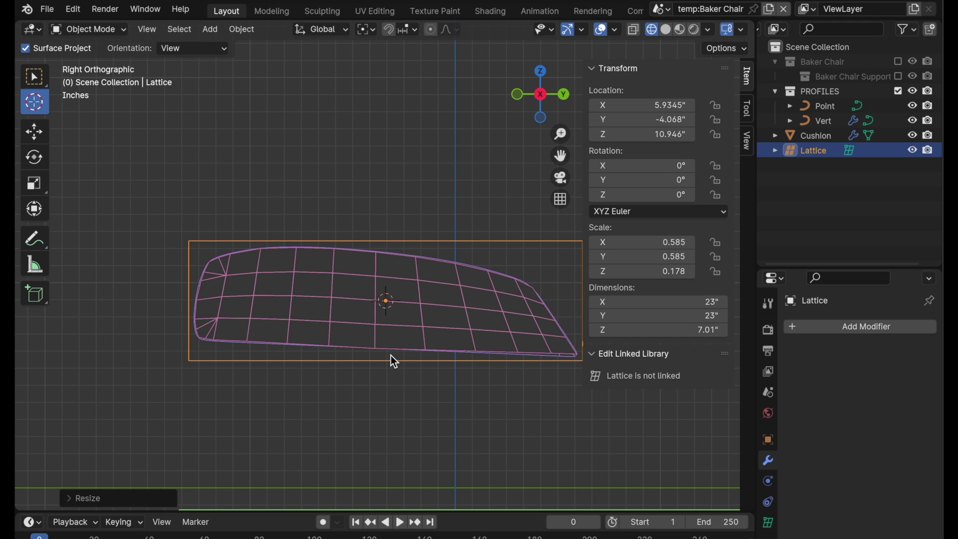
- In the front view, scale the lattice along X to about 12.4 inches around the cushion's width
click(520, 100)
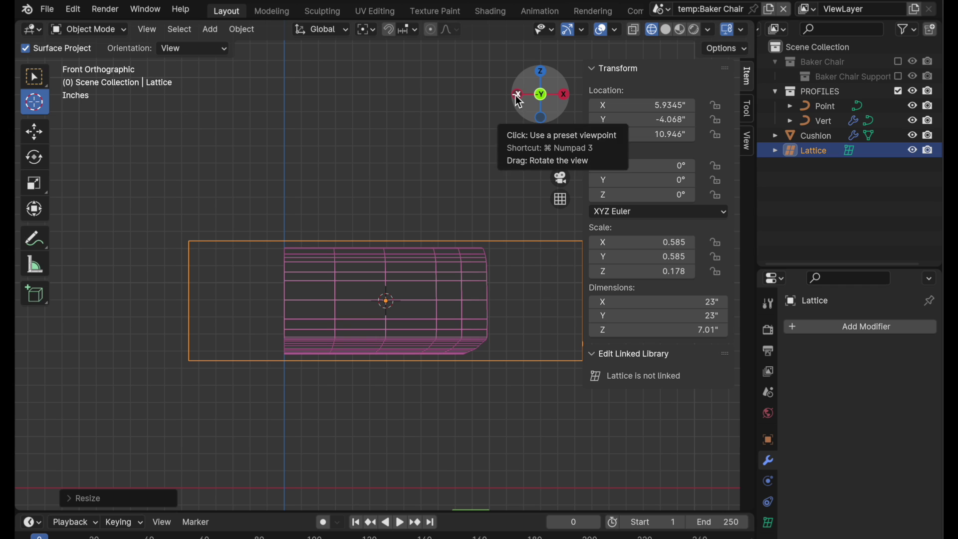
key(s)
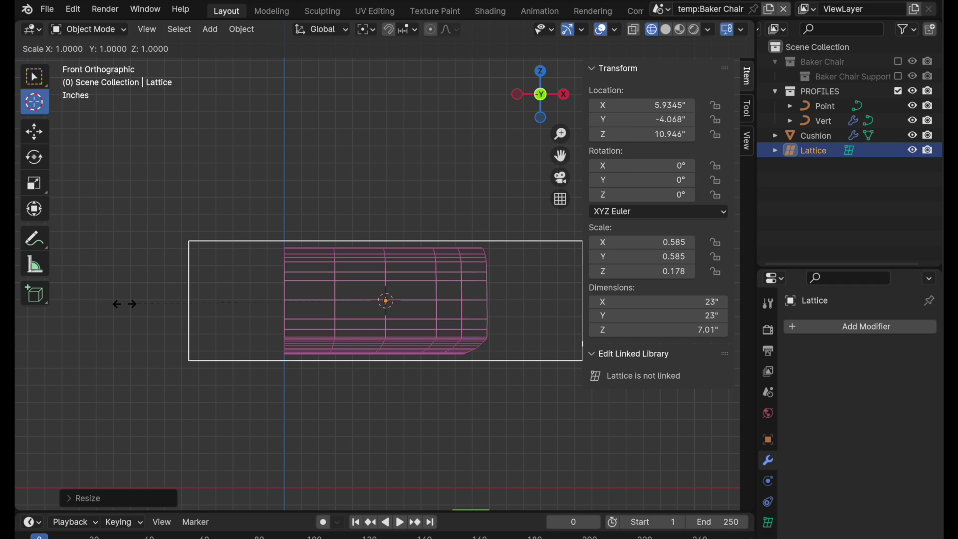
key(x)
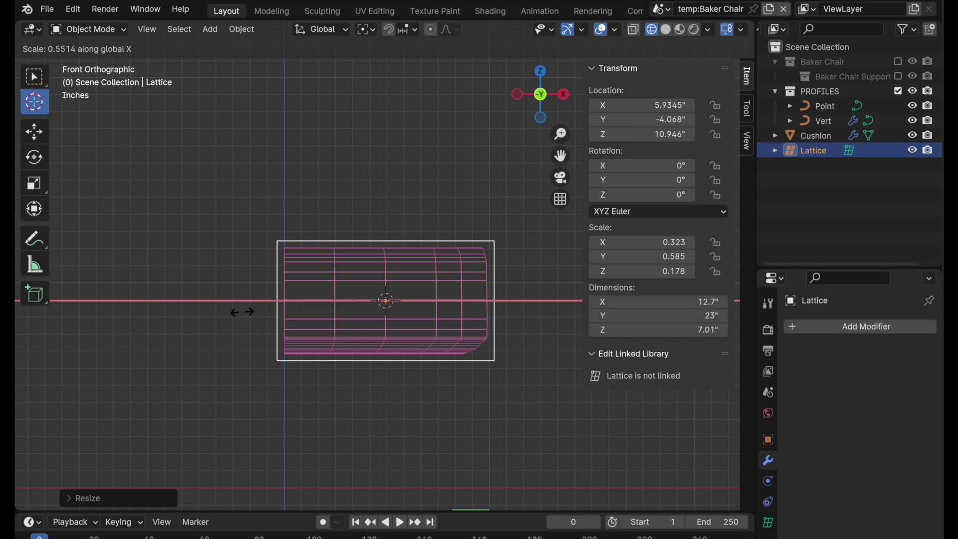
ctrl+middle_drag(378, 328, 433, 264)
shift+middle_drag(434, 264, 380, 263)
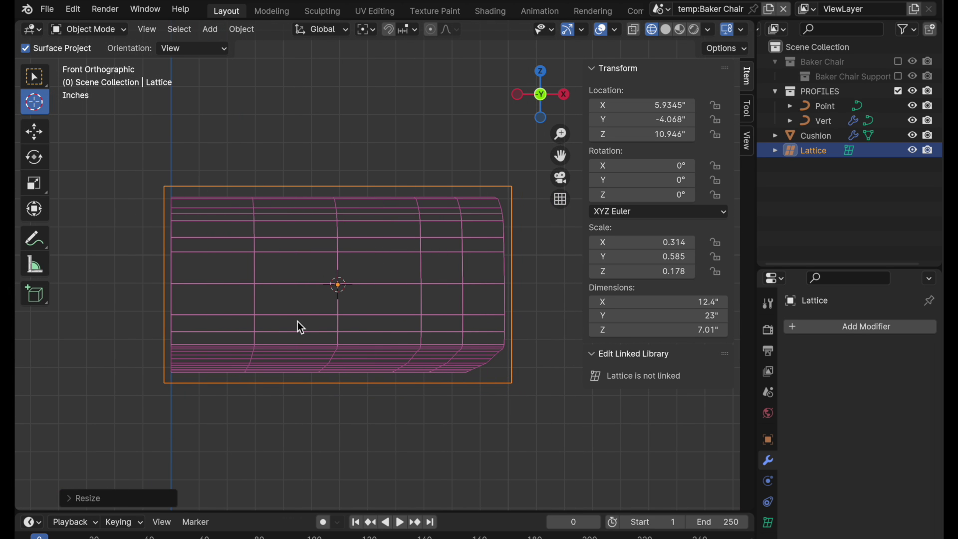
- Narrow the lattice along X to about 11.6 inches and move it to about X 6.2 inches, just past the cushion's outer side
key(g)
key(x)
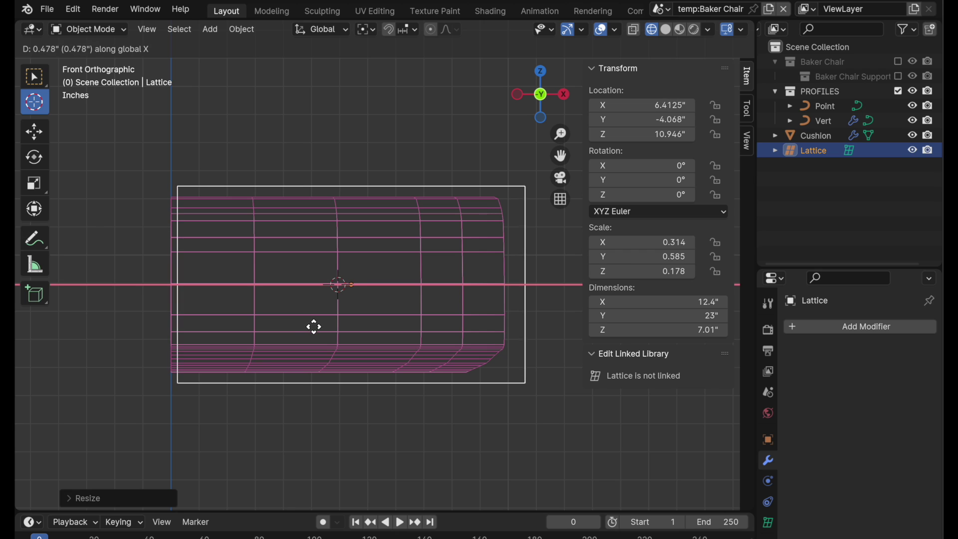
click(318, 328)
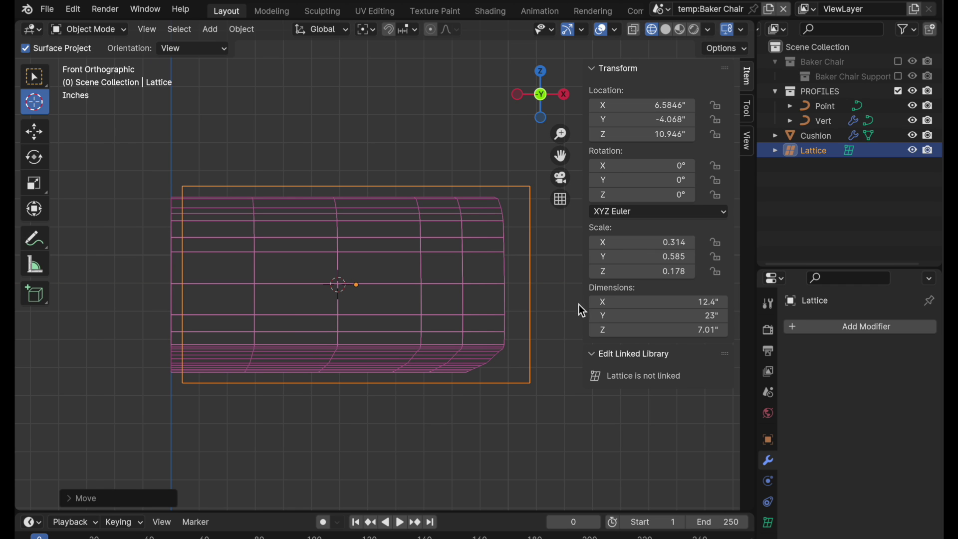
key(s)
key(x)
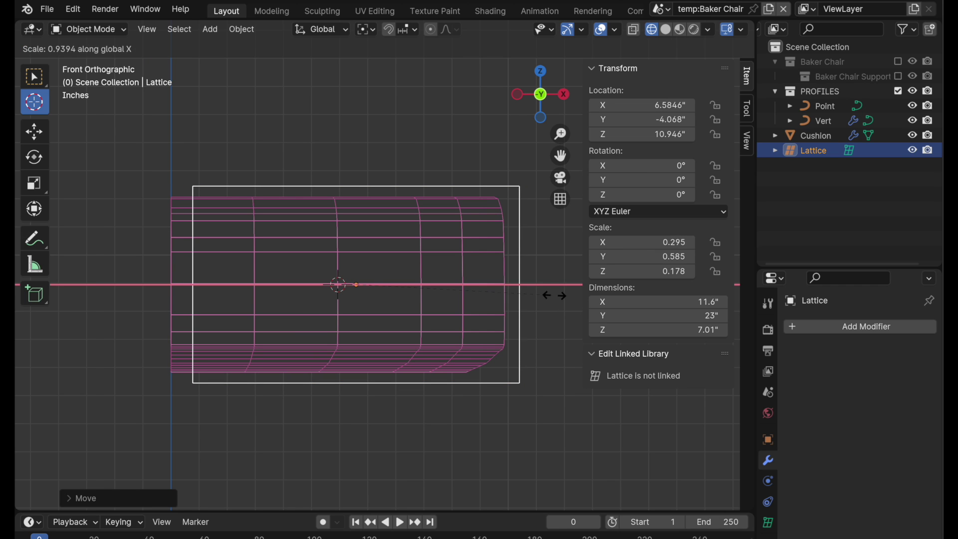
click(558, 301)
key(g)
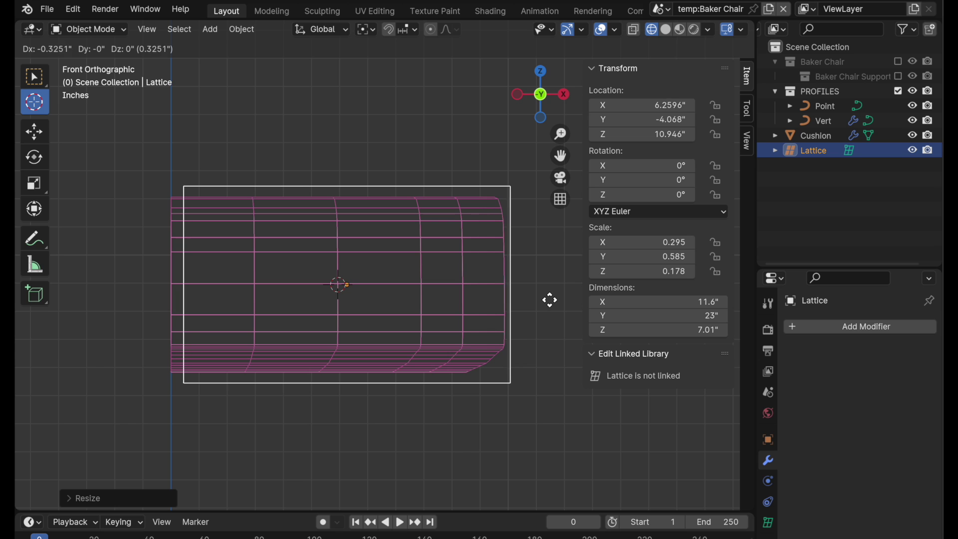
click(547, 299)
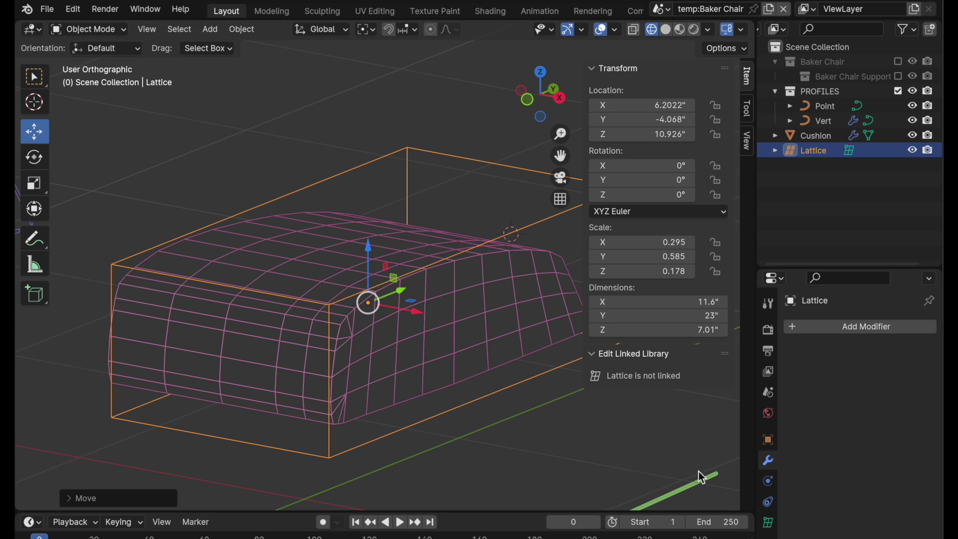
- Set the lattice resolution to 4 in U, V and W
scroll(775, 485, down, 1)
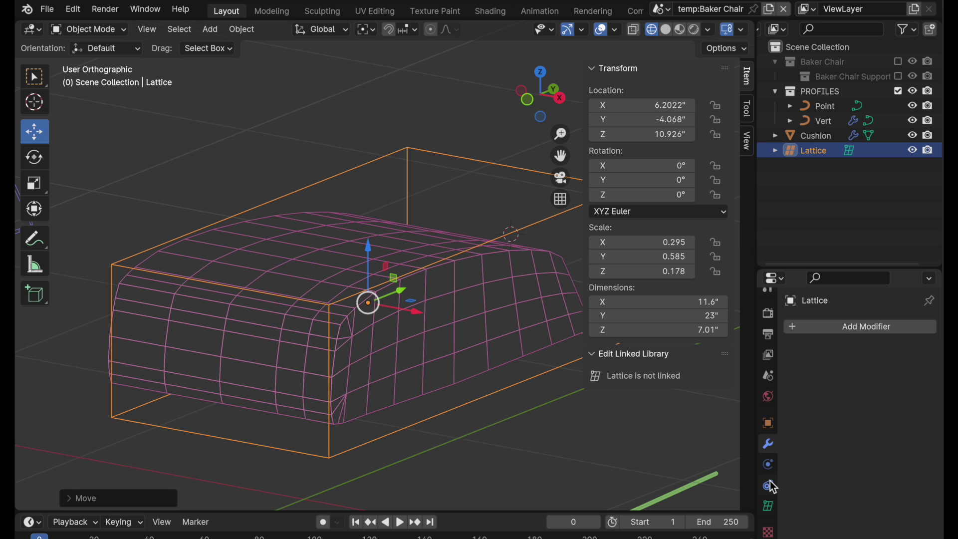
click(768, 506)
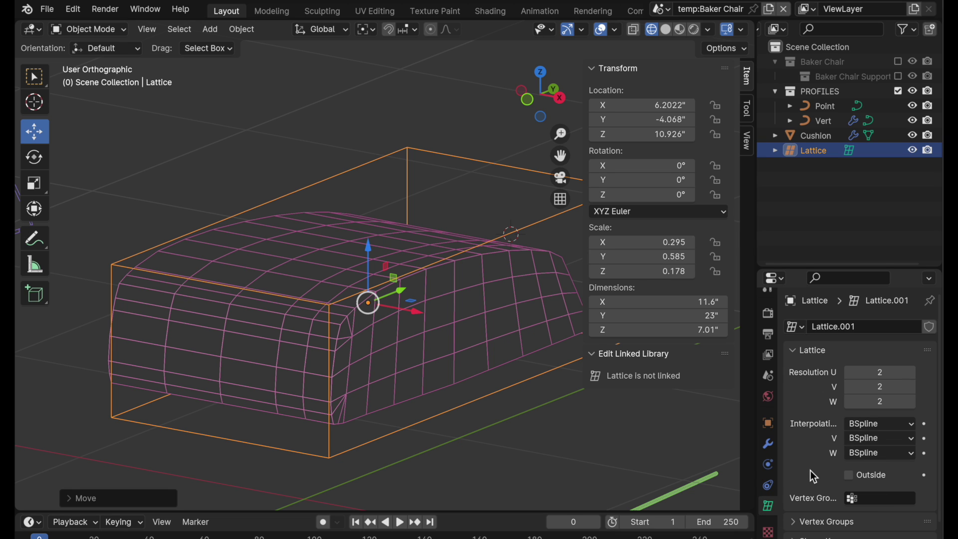
scroll(811, 471, down, 1)
click(871, 368)
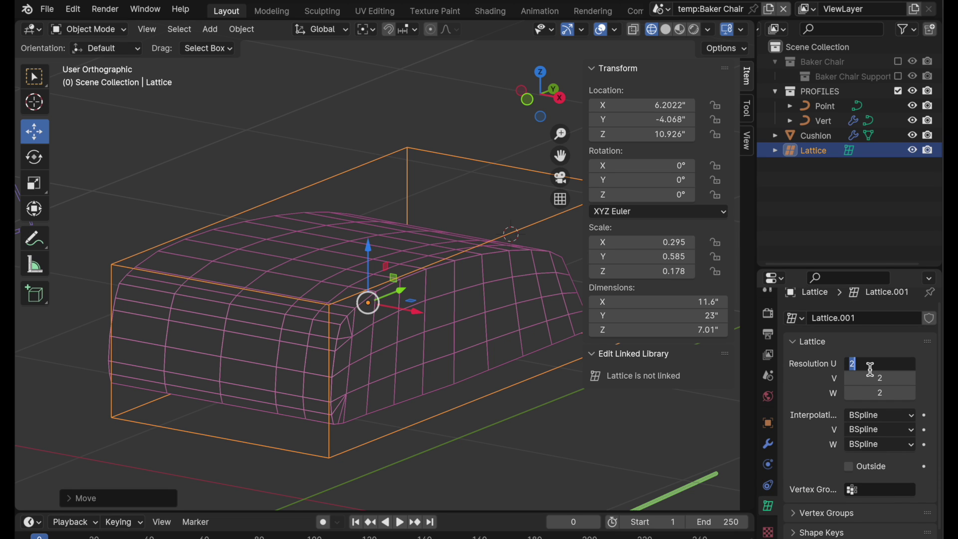
text(4)
key(Tab)
text(4)
key(Tab)
text(4)
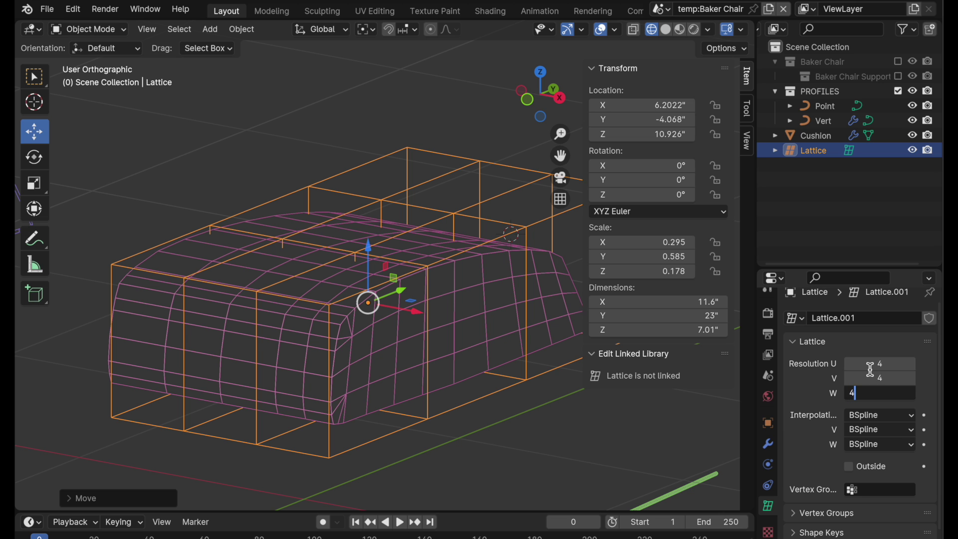
key(Tab)
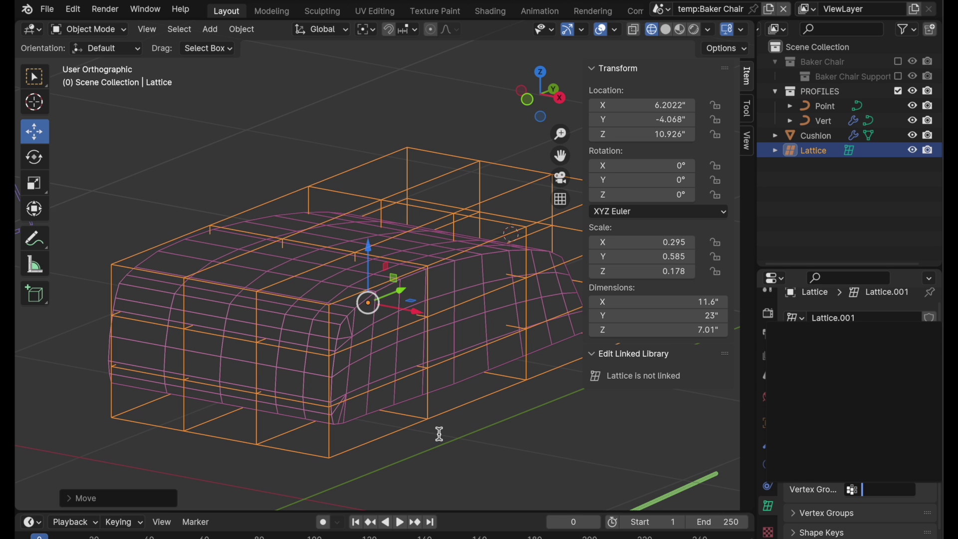
click(431, 414)
- Increase the lattice resolution to 5 in U and 7 in V
middle_drag(431, 412, 462, 418)
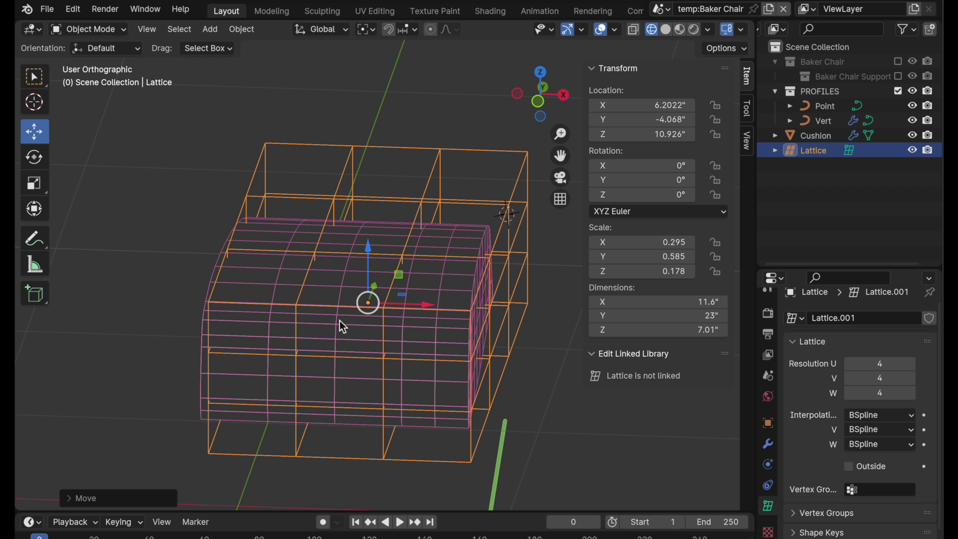
middle_drag(448, 347, 343, 352)
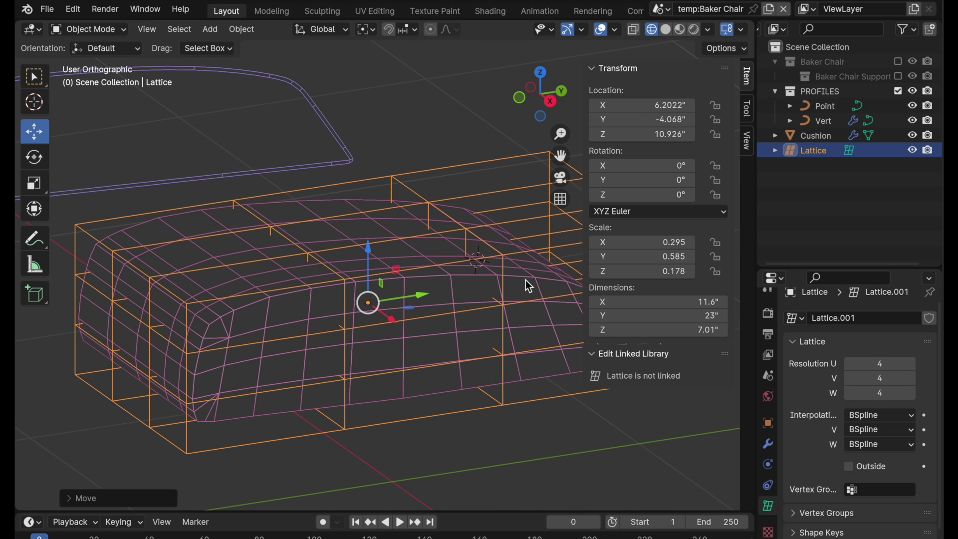
mouse_move(529, 286)
middle_down()
mouse_move(516, 285)
mouse_move(541, 295)
middle_up()
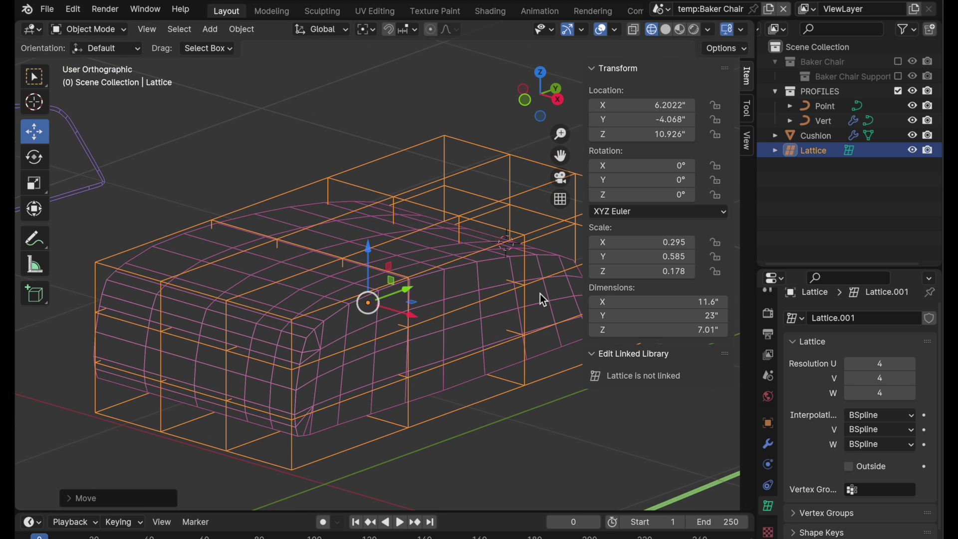
click(911, 365)
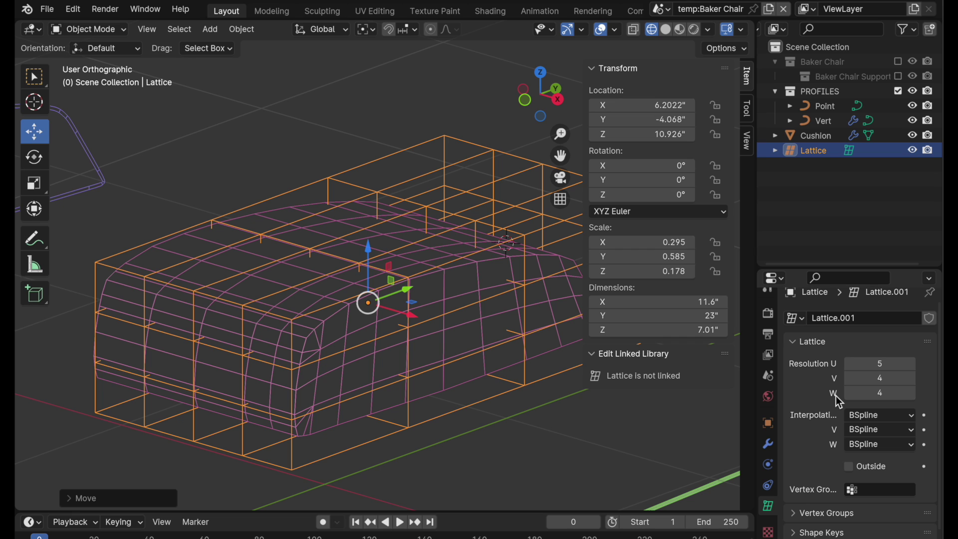
click(912, 378)
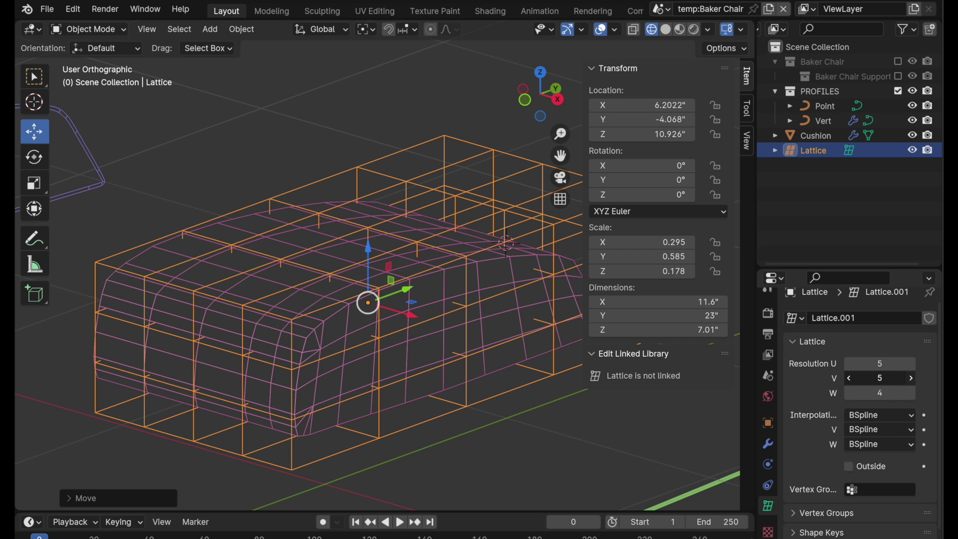
click(911, 378)
click(911, 378)
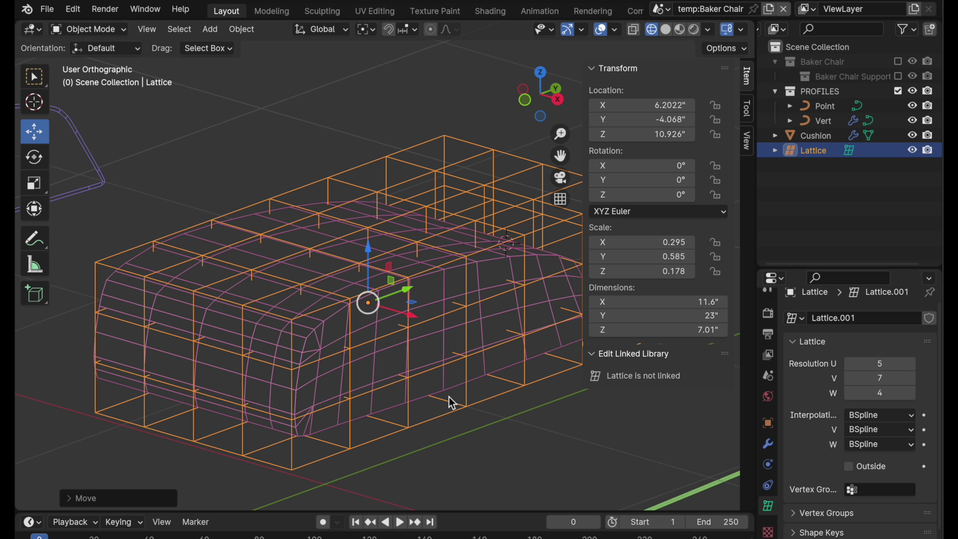
mouse_move(449, 397)
middle_down()
mouse_move(426, 404)
mouse_move(441, 403)
middle_up()
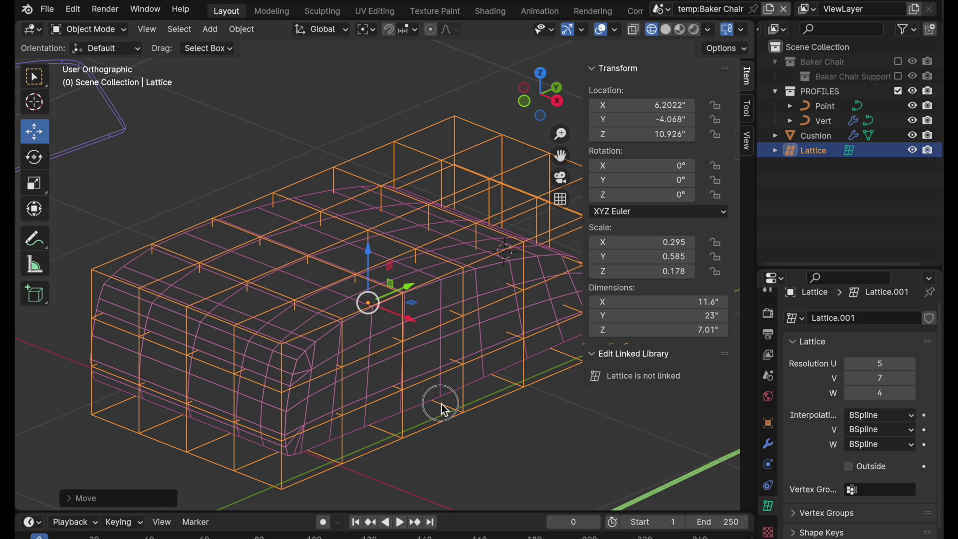
- Show the Baker Chair collection, compare the cushion and lattice with the arm frame in the front view, and hide the collection again
click(898, 62)
mouse_move(459, 379)
middle_down()
mouse_move(528, 363)
mouse_move(518, 356)
mouse_move(456, 379)
middle_up()
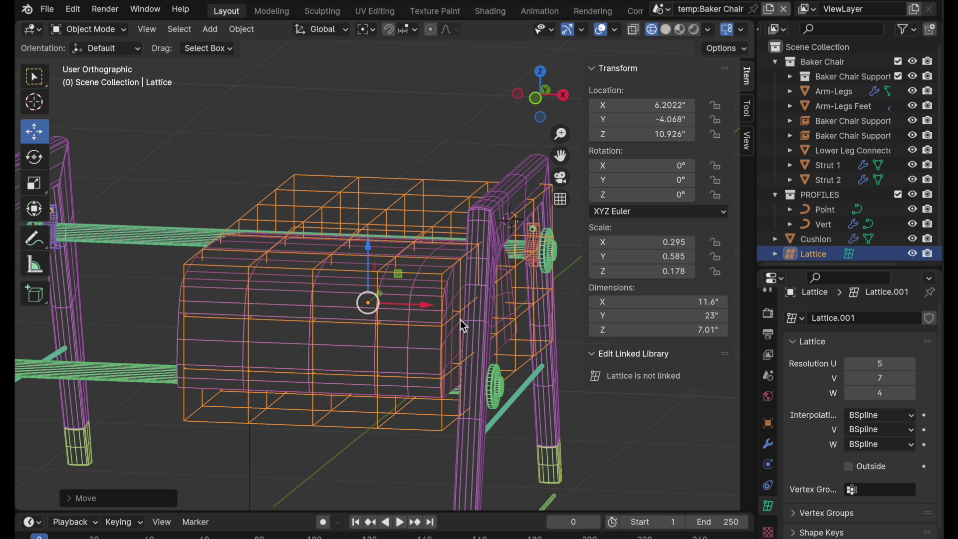
click(535, 99)
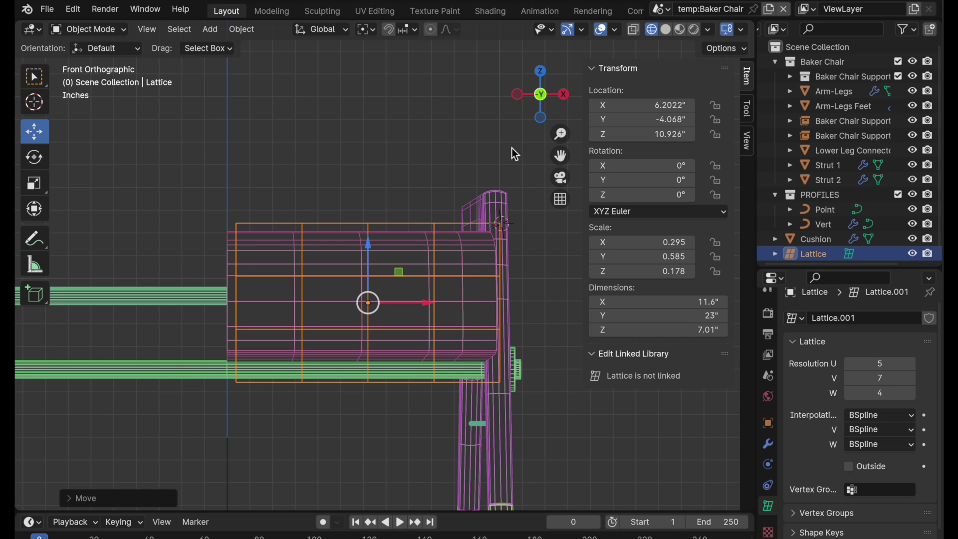
middle_drag(499, 286, 451, 313)
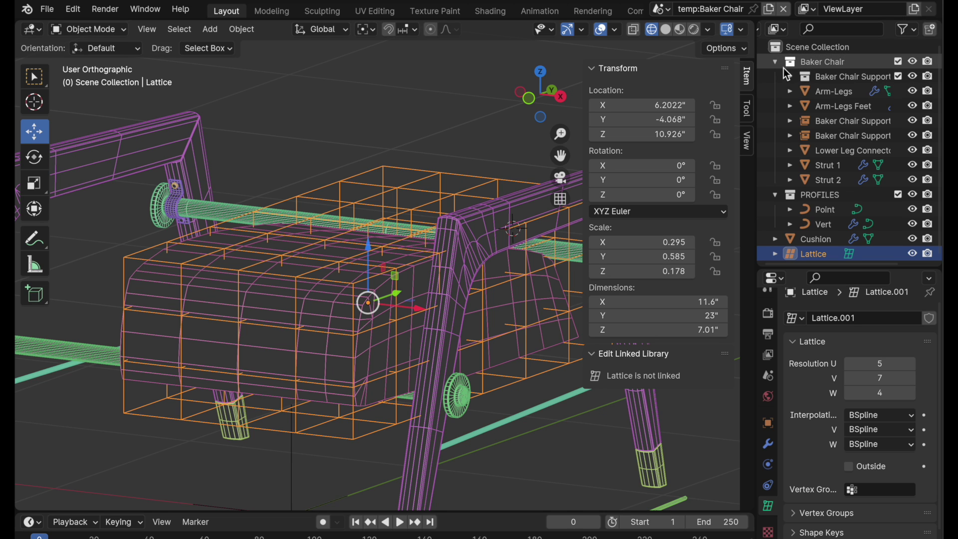
click(899, 61)
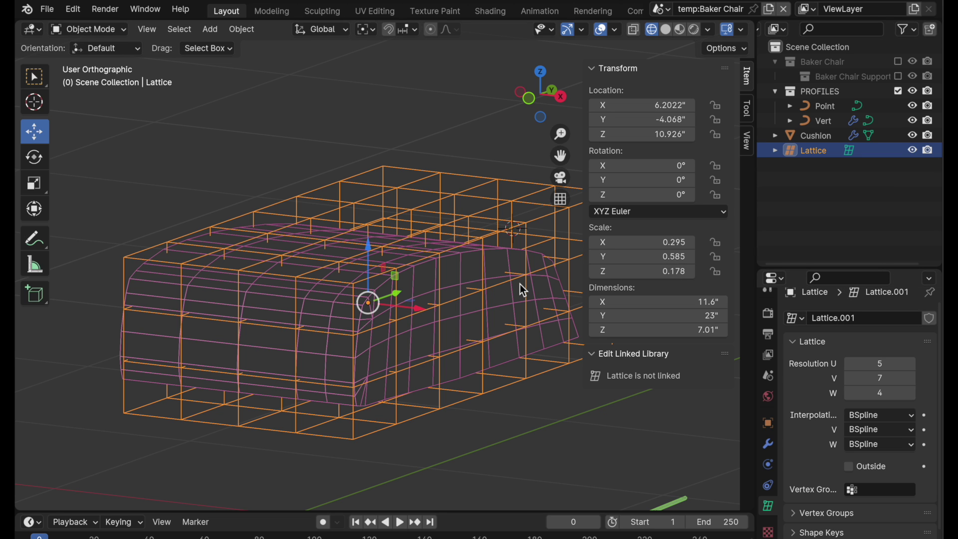
- Select the Cushion and add a Lattice deform modifier to it
click(468, 257)
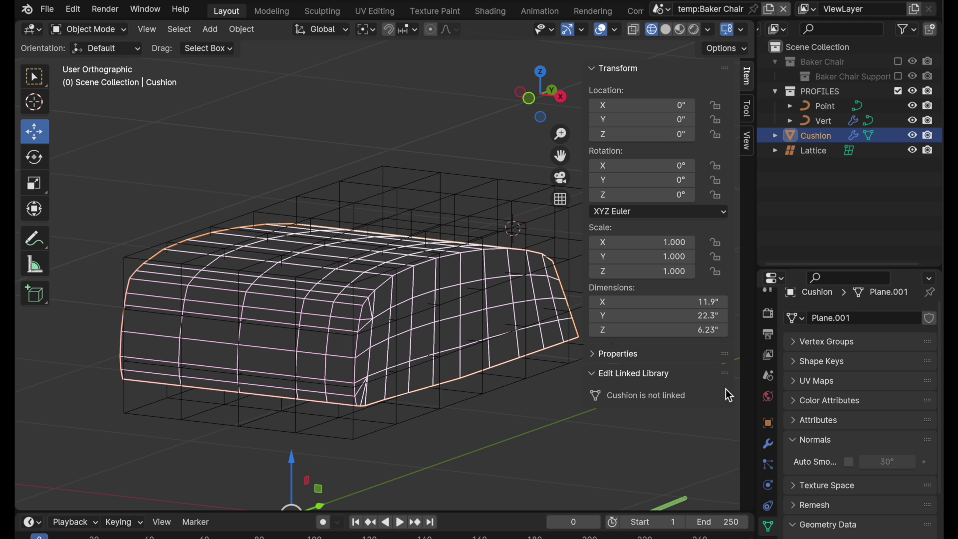
click(768, 445)
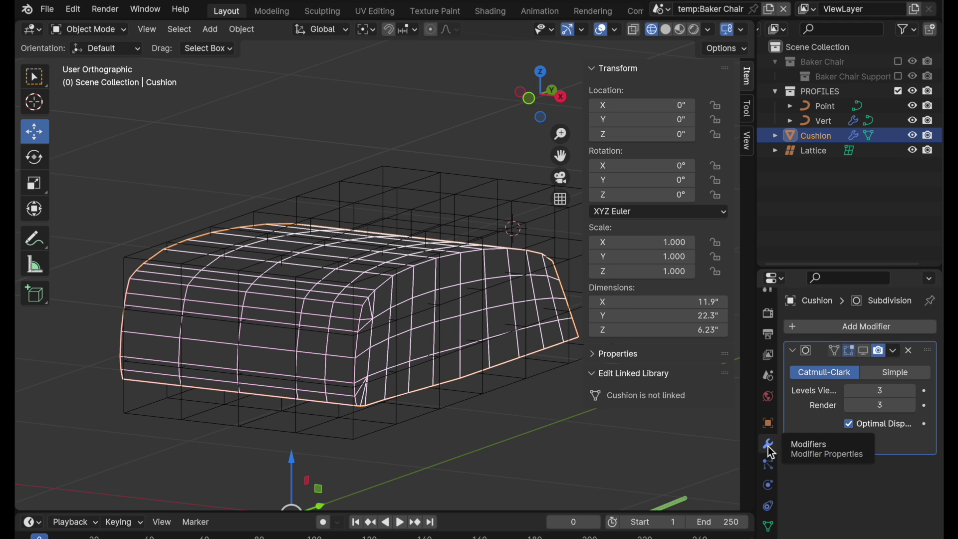
click(845, 319)
mouse_move(845, 322)
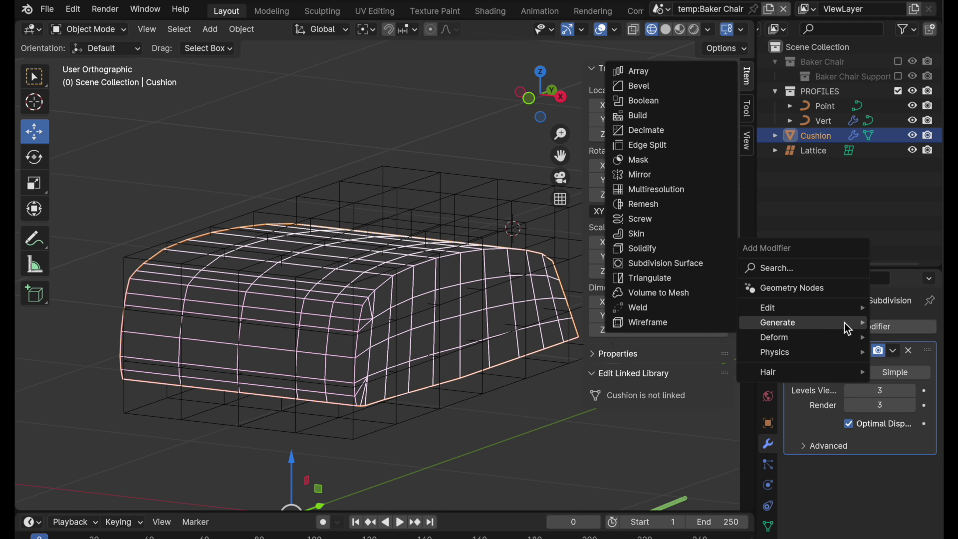
mouse_move(819, 343)
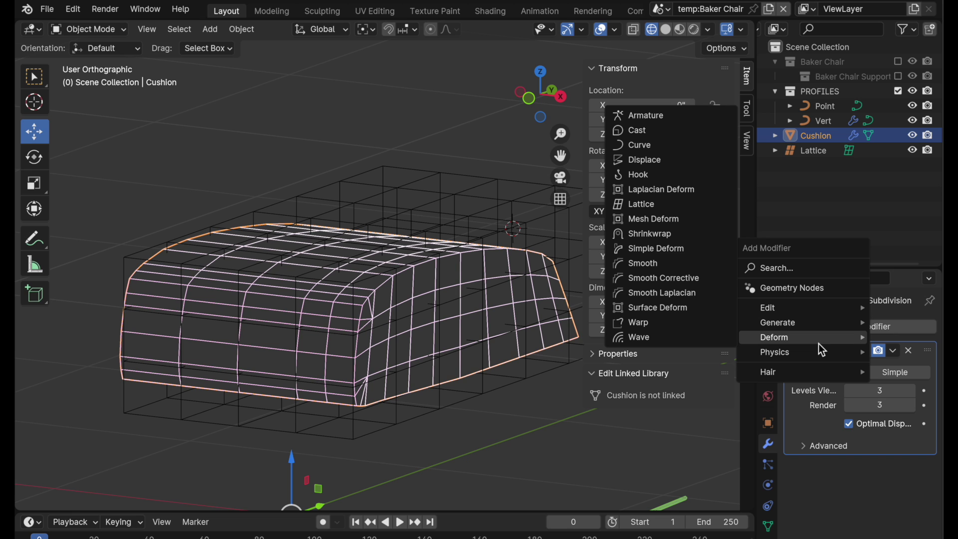
click(681, 205)
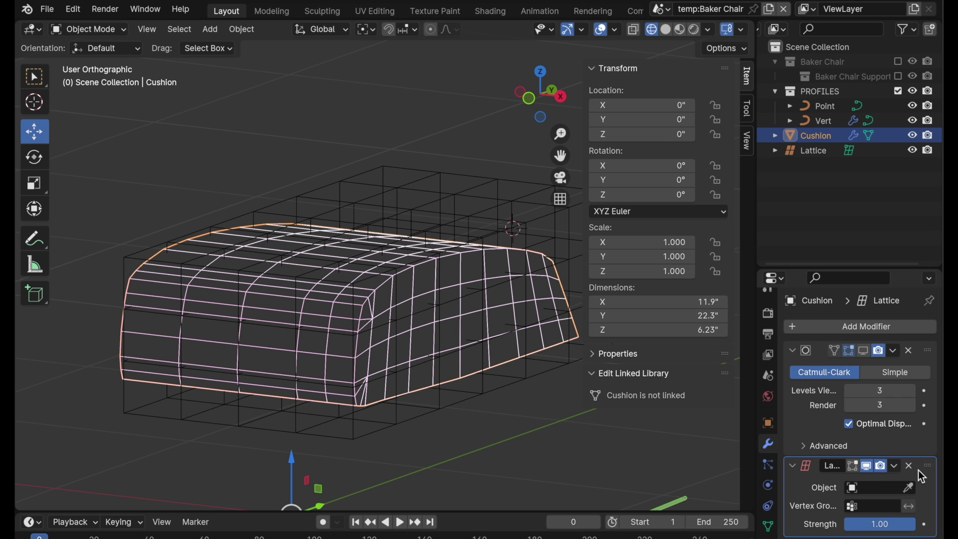
- Place the Cushion's Lattice modifier above its Subdivision modifier and assign the Lattice as its object
drag(929, 469, 925, 352)
click(909, 374)
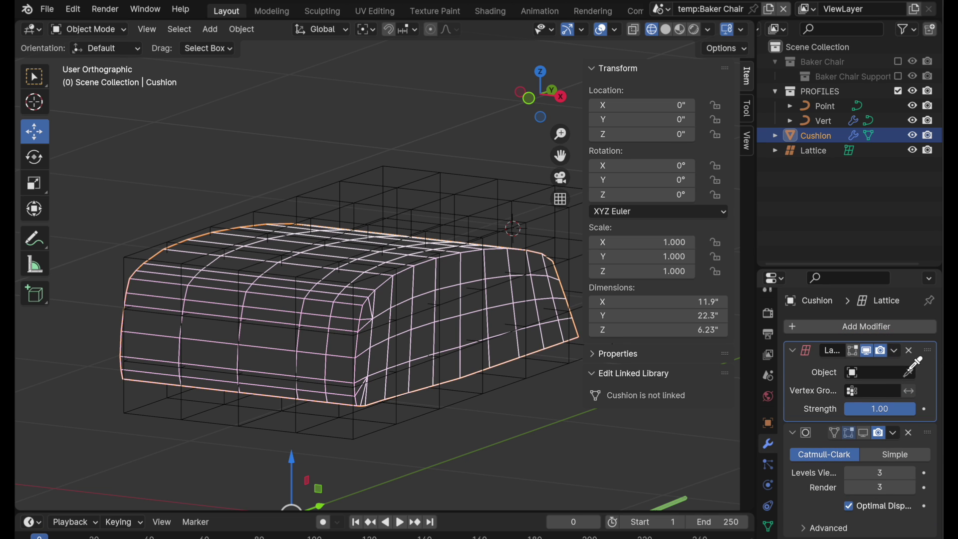
click(822, 152)
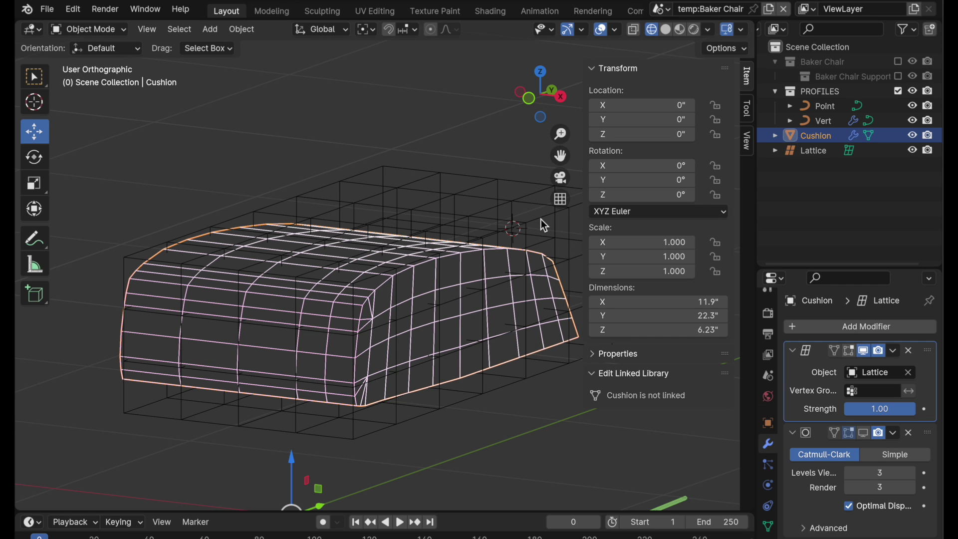
- Edit the lattice in the front view and select the row of points at its upper outer corner
click(528, 223)
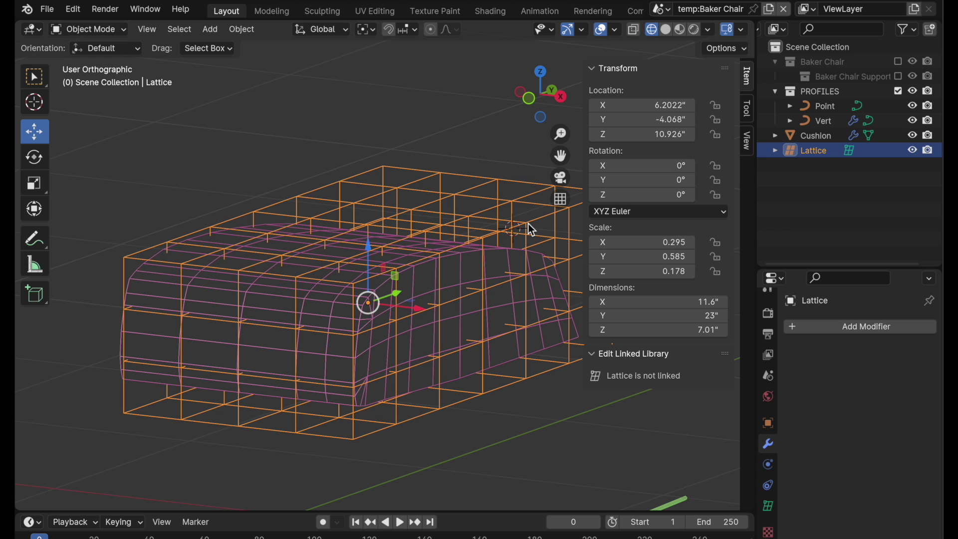
key(Tab)
middle_drag(530, 227, 452, 259)
click(530, 106)
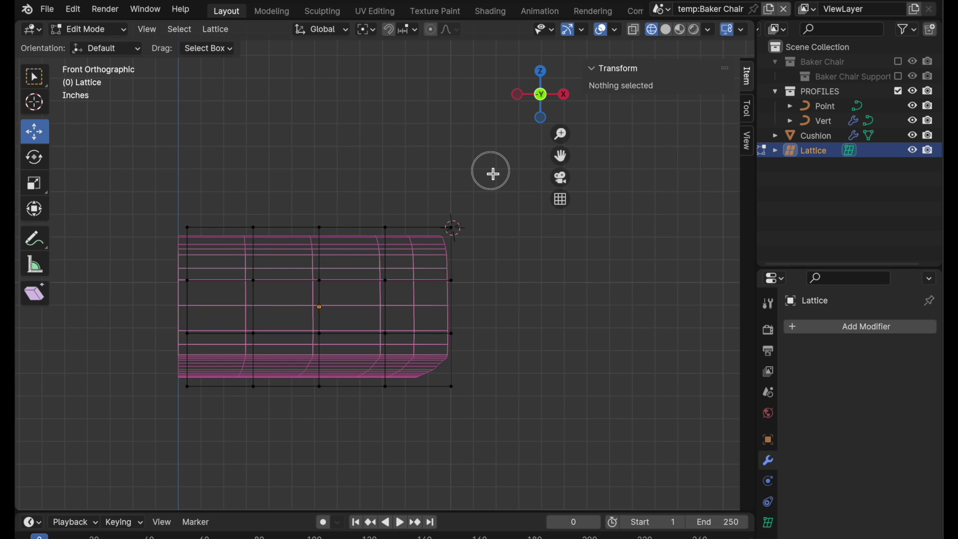
scroll(450, 225, up, 2)
drag(430, 209, 481, 278)
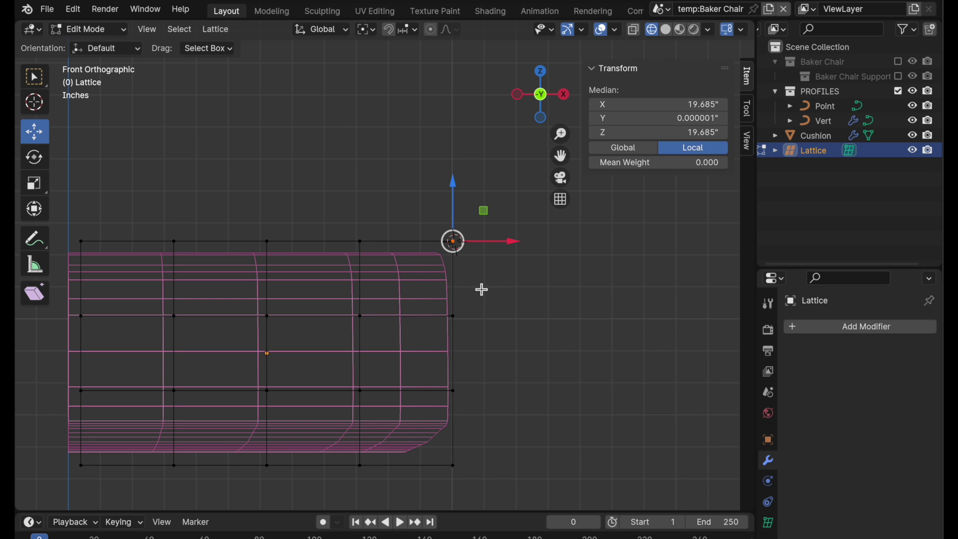
- Slope the lattice's top towards its outer side by progressively lowering the three outermost upper rows, bringing the corner row to local Z about 16.7"
mouse_move(453, 187)
mouse_down()
mouse_move(459, 209)
mouse_move(455, 191)
mouse_up()
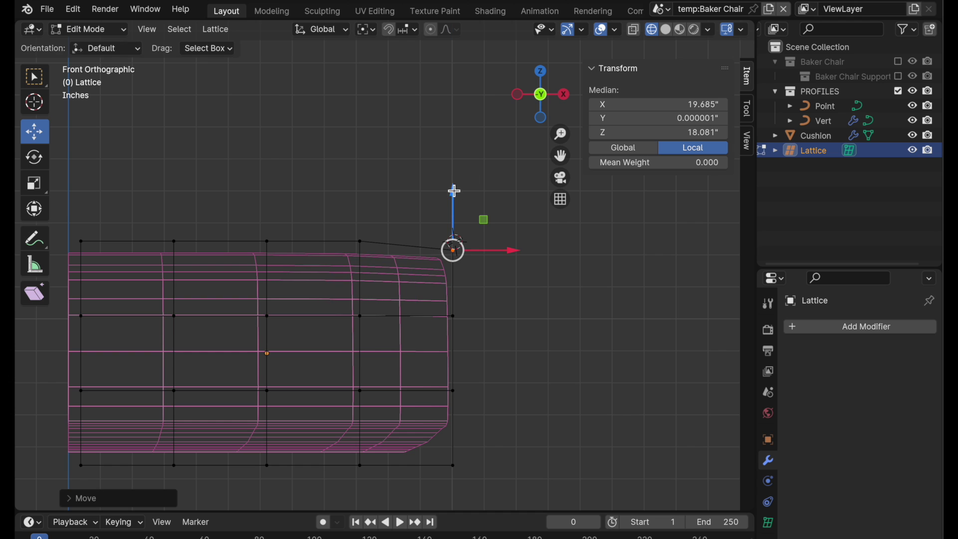
click(327, 203)
drag(325, 200, 502, 259)
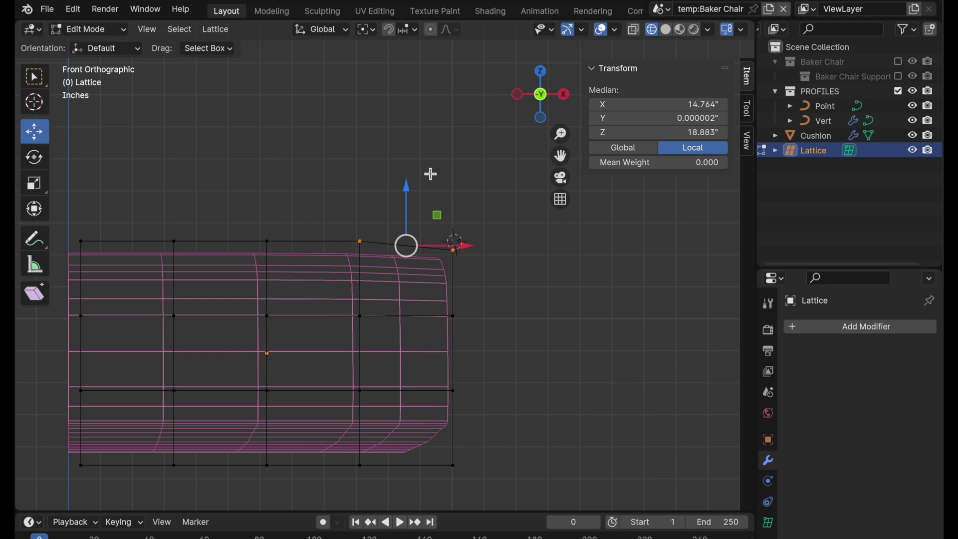
drag(406, 189, 414, 197)
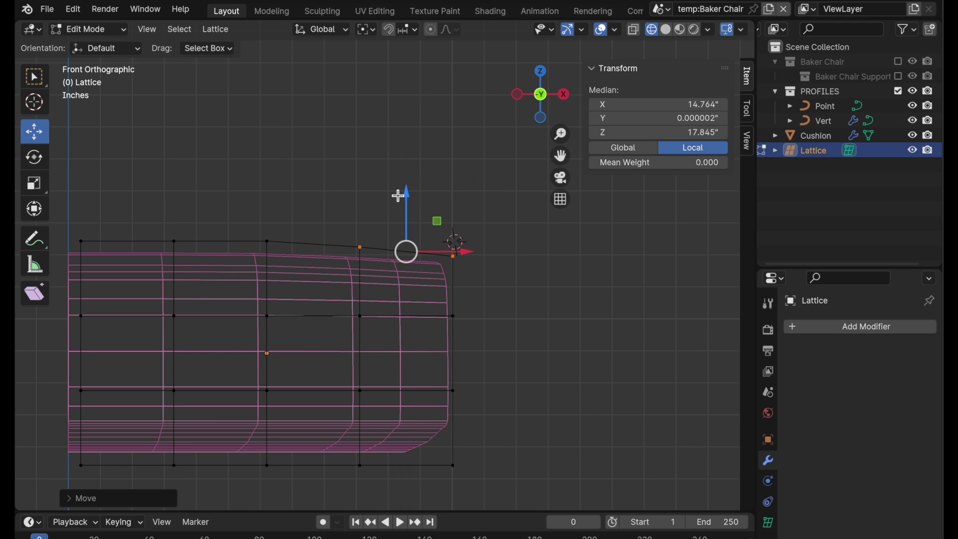
drag(234, 196, 509, 279)
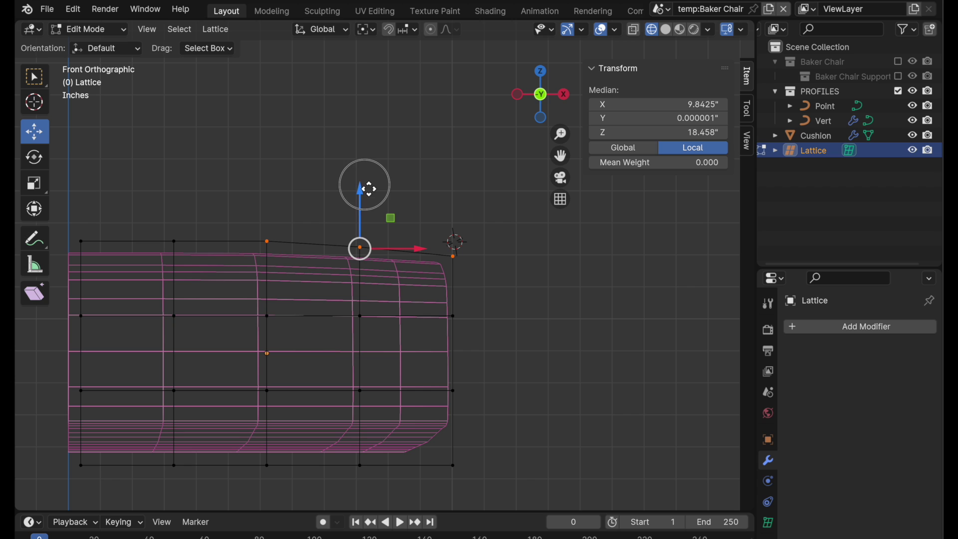
drag(368, 188, 369, 191)
- Raise the innermost upper lattice row to local Z about 20.2", and lower the outer corner row to about 15.3" and its neighbour to about 18"
drag(134, 214, 72, 277)
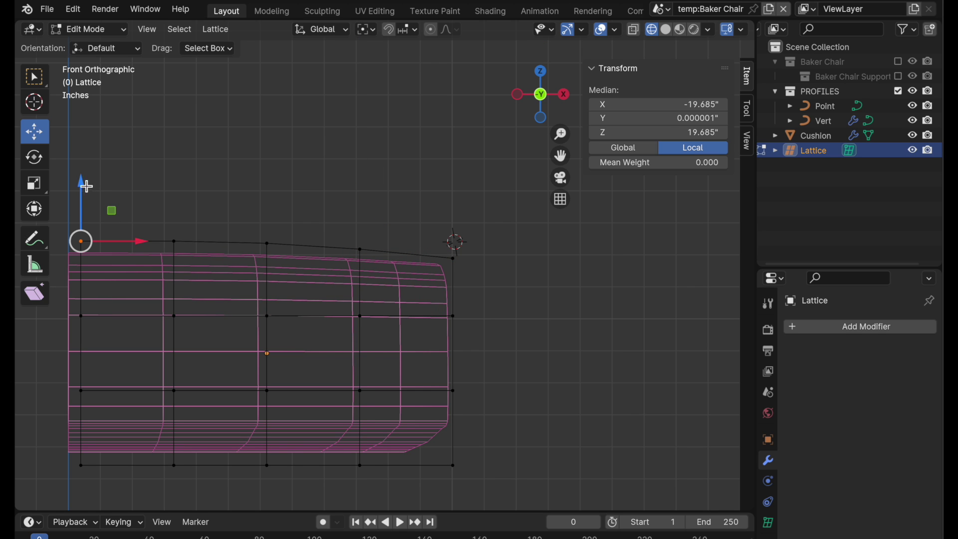
drag(85, 182, 83, 179)
click(466, 273)
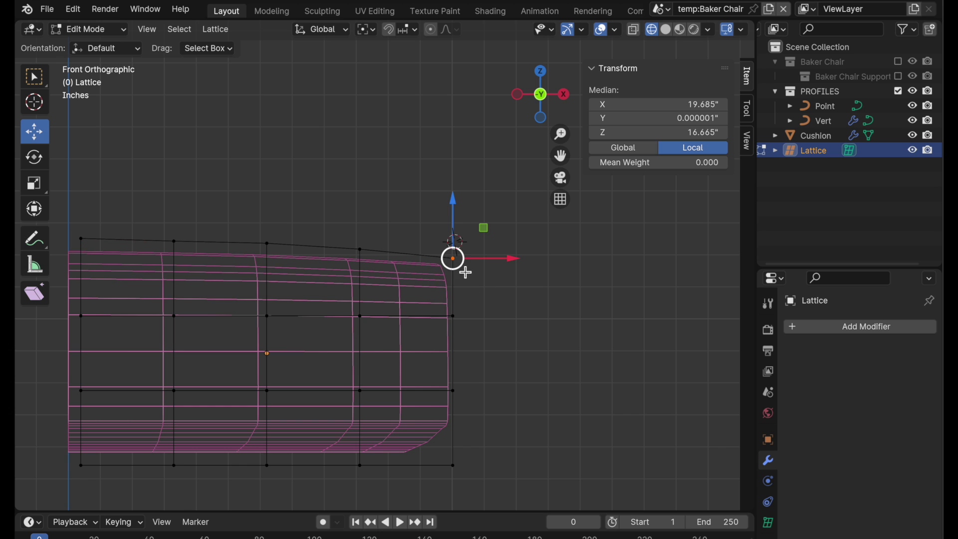
drag(454, 205, 454, 208)
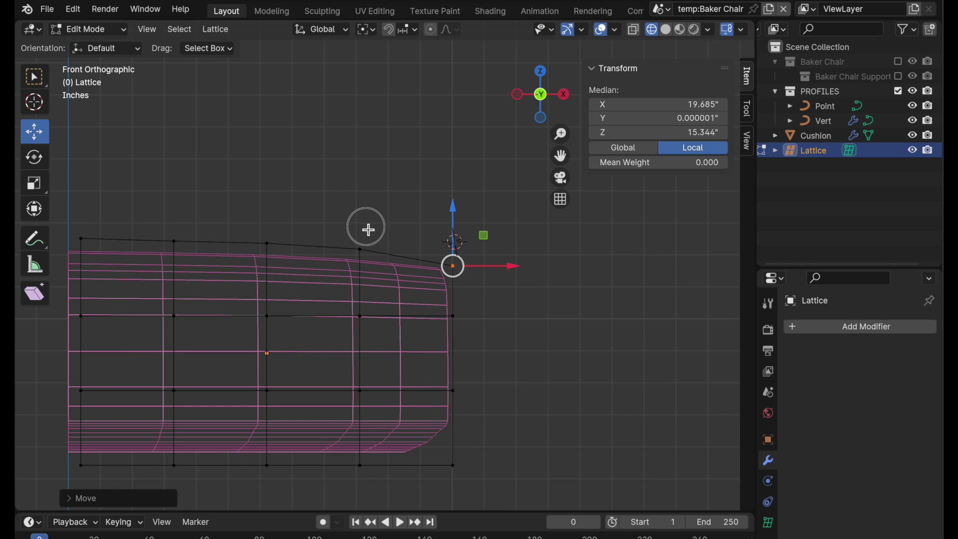
click(360, 250)
drag(360, 188, 369, 192)
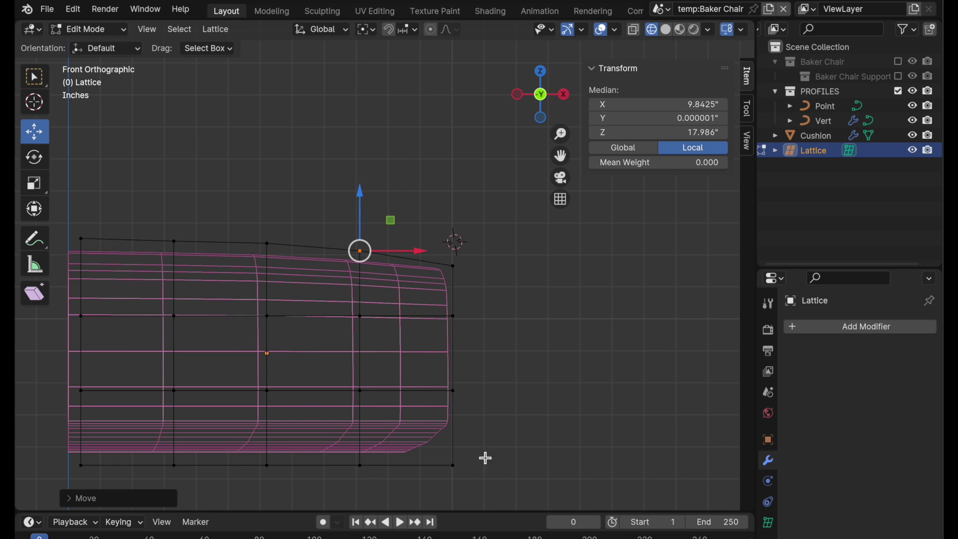
- Raise the lattice's lower outer corner row to local Z about -17.4" and the row beside it to about -19.3"
click(453, 466)
middle_drag(470, 447, 477, 434)
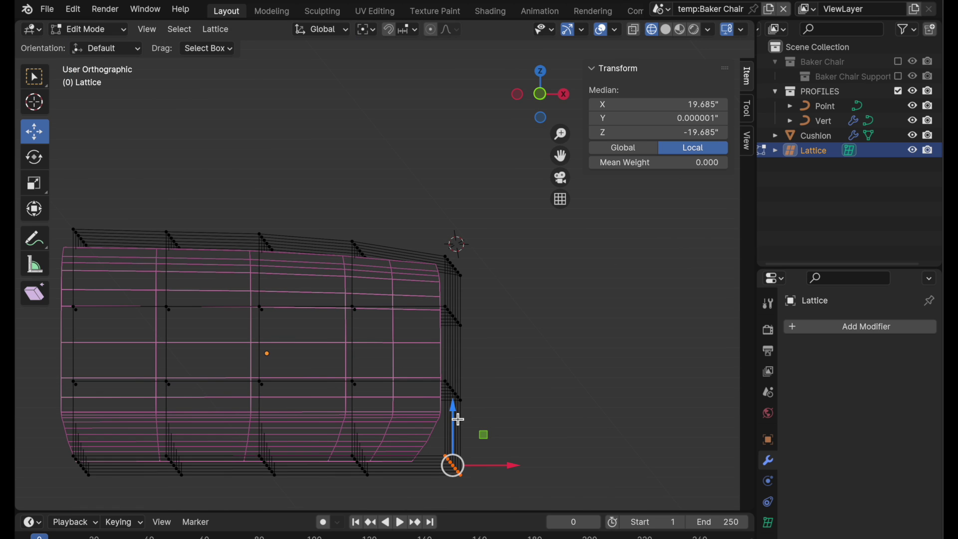
click(544, 100)
drag(454, 402, 453, 396)
click(358, 461)
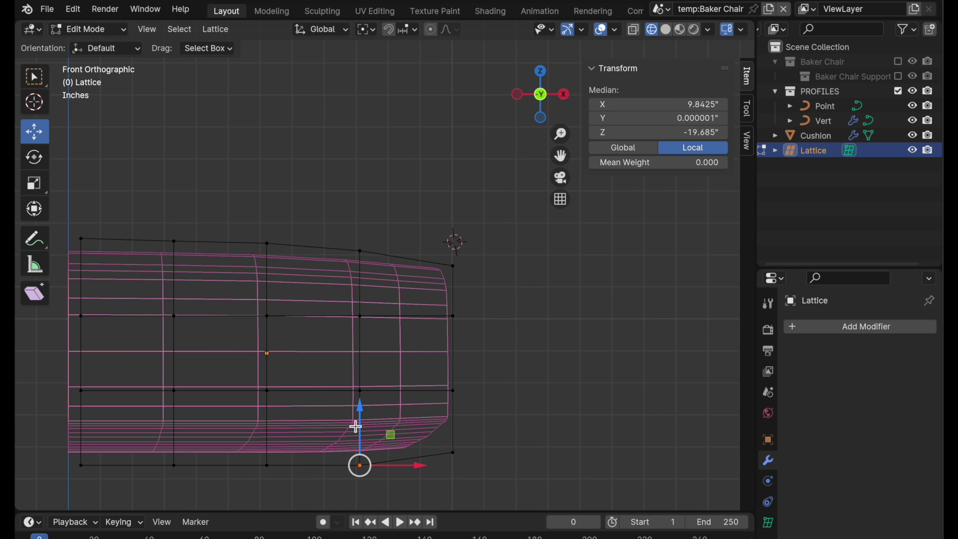
drag(360, 406, 360, 404)
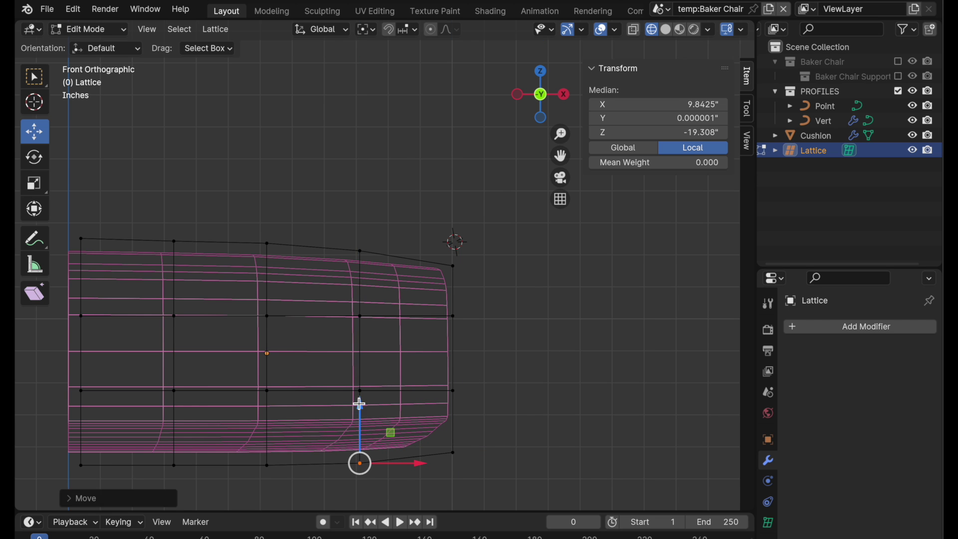
- Pull the lattice's outer corner rows inward in the front view, the upper to local X about 18.4" and the lower to about 18.3"
middle_drag(493, 338, 419, 310)
middle_drag(355, 297, 383, 306)
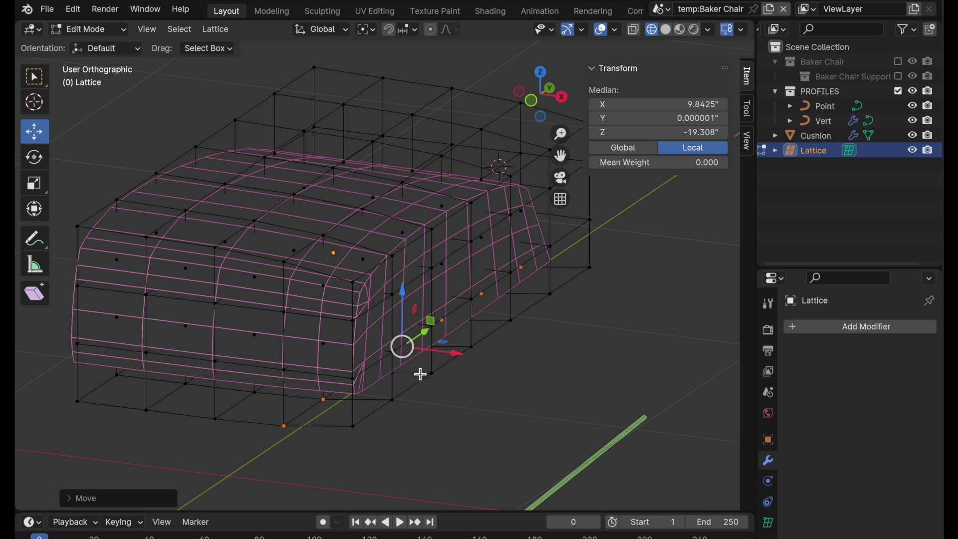
click(532, 102)
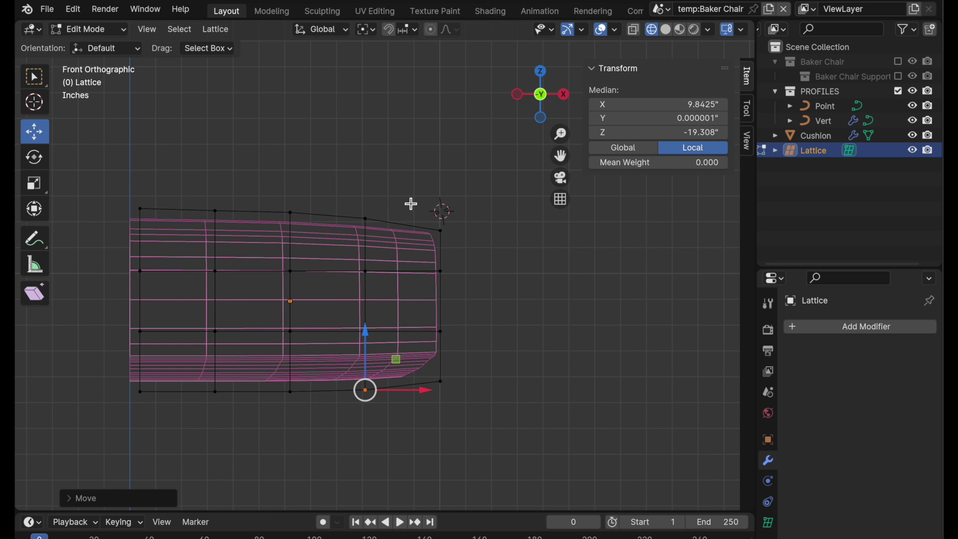
drag(409, 201, 457, 247)
scroll(449, 247, up, 4)
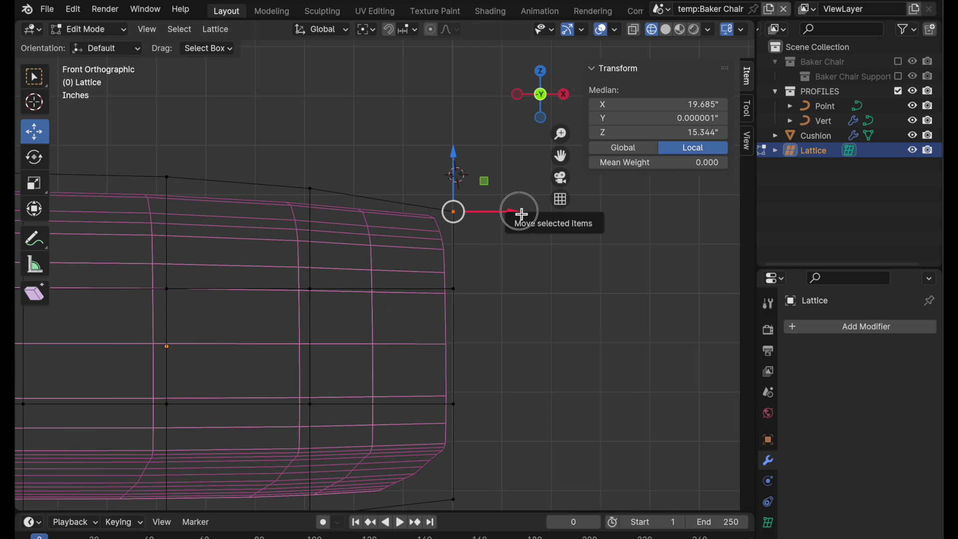
drag(522, 214, 501, 215)
shift+scroll(502, 209, down, 3)
click(454, 423)
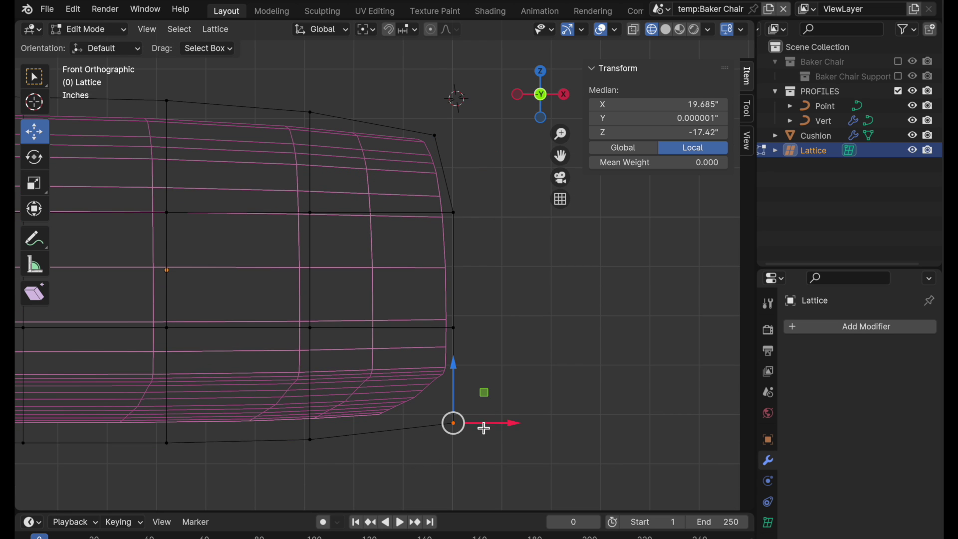
drag(518, 426, 494, 432)
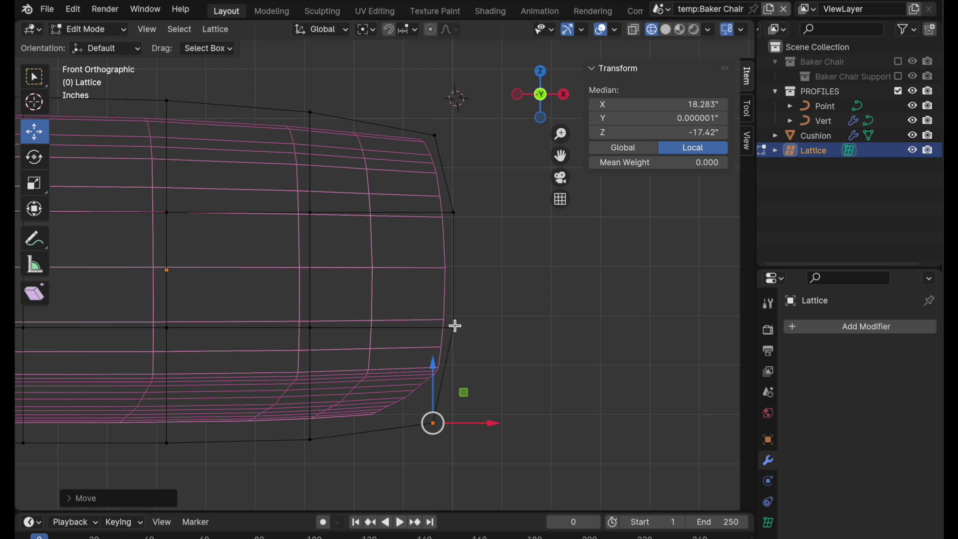
- In the top view, move all points of the lattice's front outer corner diagonally inward to local X about 15.7", Y about -17.7"
middle_drag(462, 308, 666, 328)
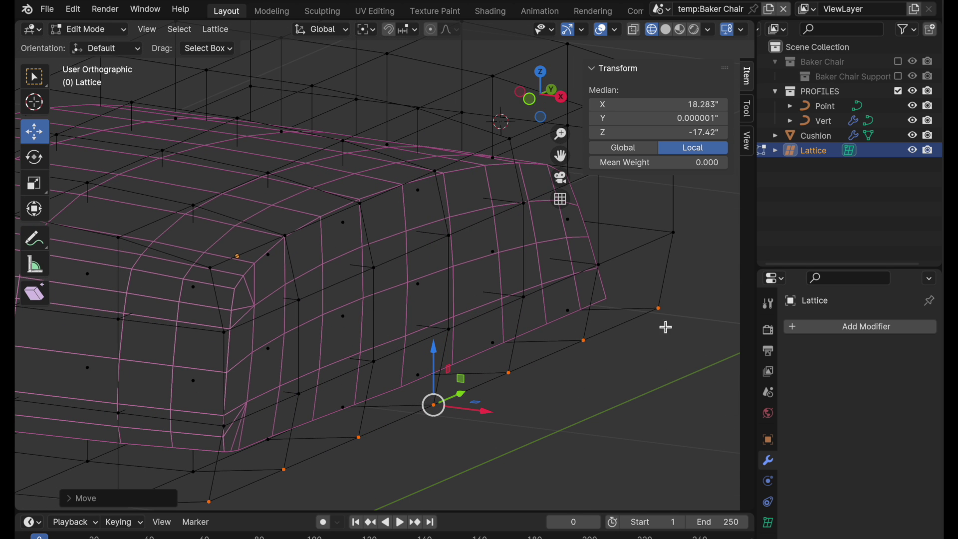
click(549, 79)
key(c)
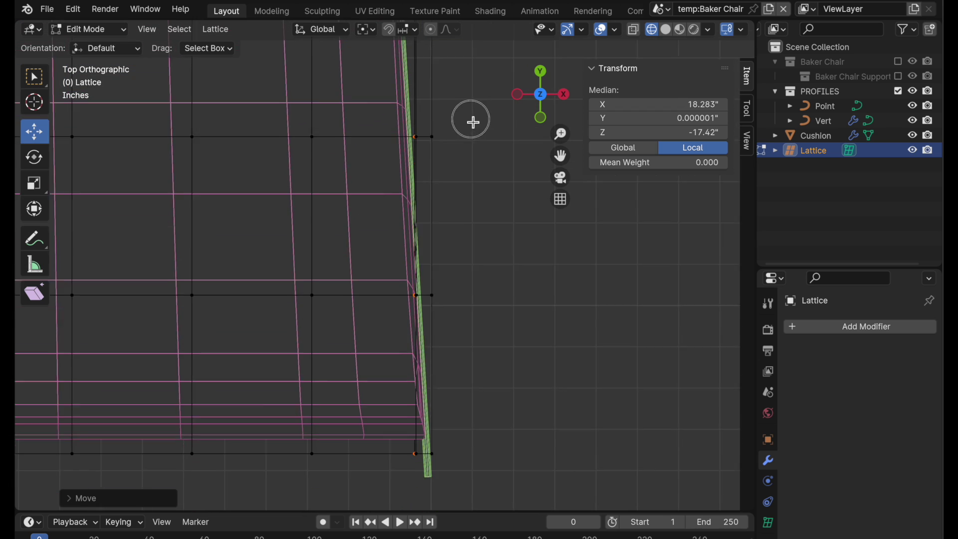
shift+middle_drag(504, 390, 489, 241)
drag(467, 246, 336, 369)
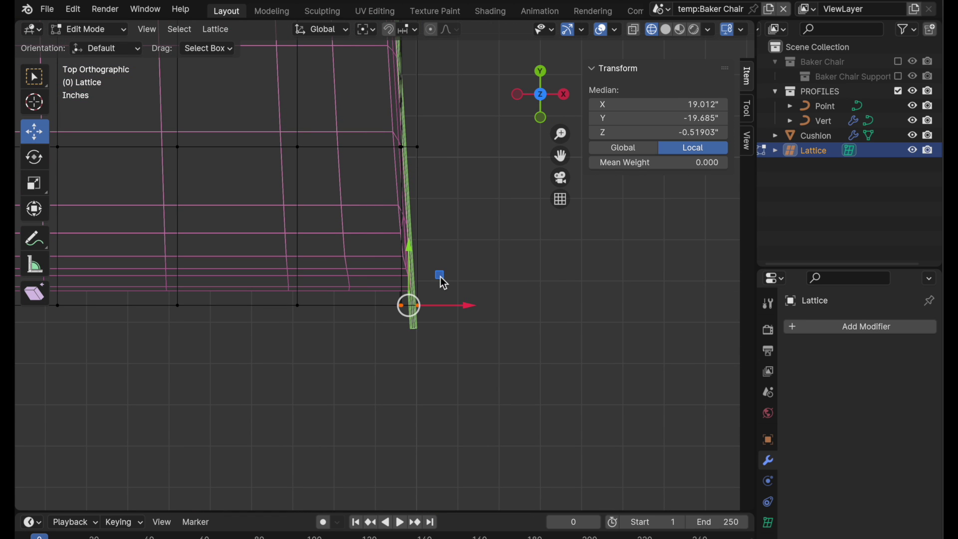
drag(439, 274, 399, 227)
- Round the lattice's front edge by moving the column beside the corner back to local Y about -19.3" and the middle column to about -19.6"
scroll(368, 256, down, 3)
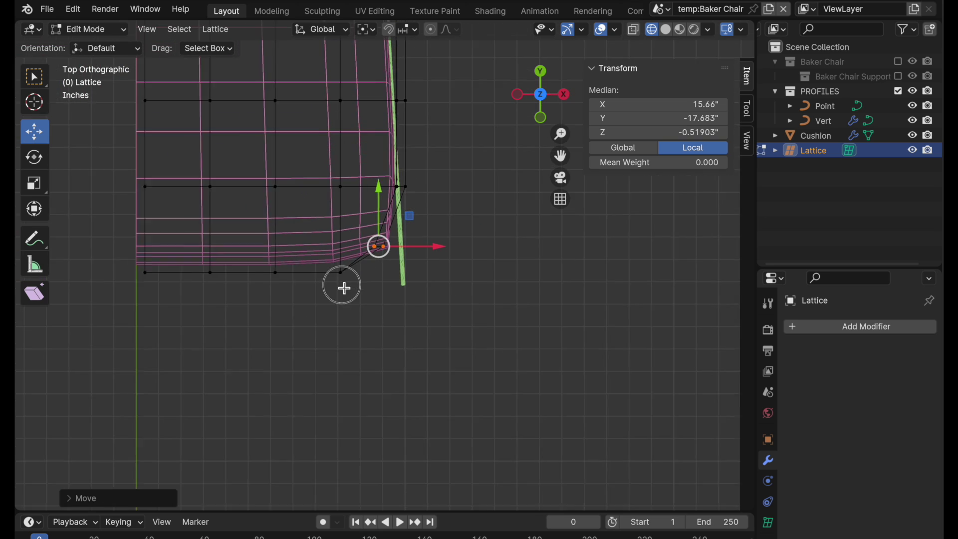
ctrl+middle_drag(344, 288, 348, 295)
shift+middle_drag(397, 310, 413, 414)
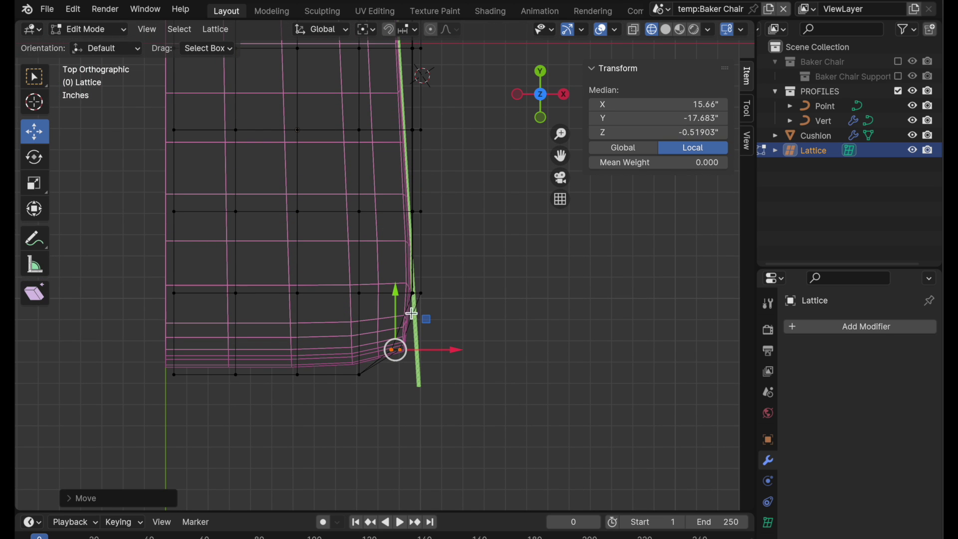
ctrl+middle_drag(269, 369, 557, 201)
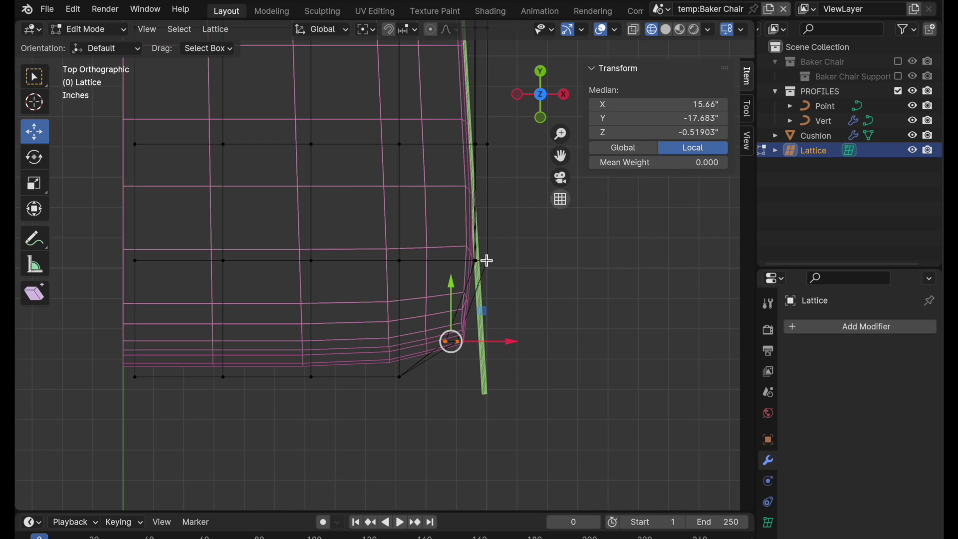
ctrl+middle_drag(352, 343, 542, 311)
drag(364, 427, 412, 318)
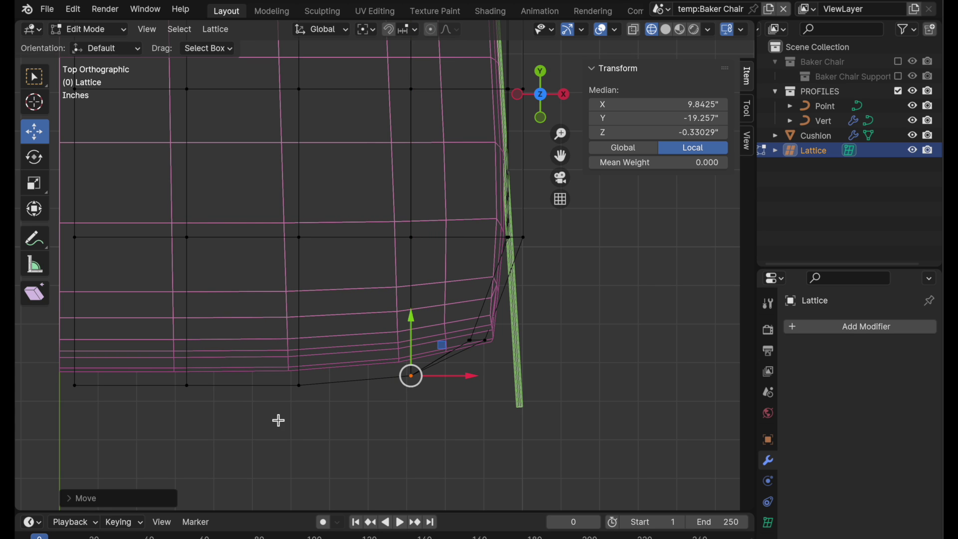
click(301, 384)
drag(300, 330, 306, 333)
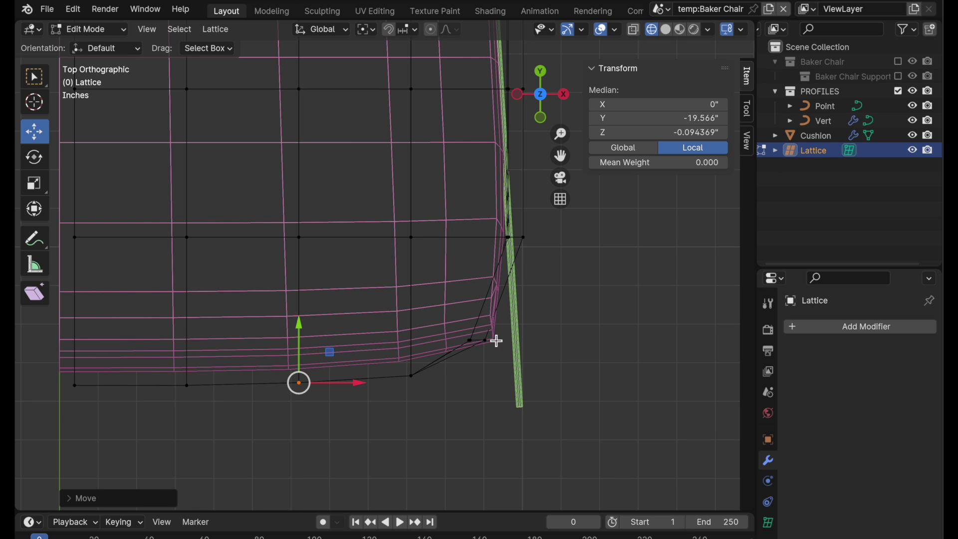
- Select the lattice's upper inner point at the rear end and snap the 3D cursor to it
shift+middle_drag(544, 365, 424, 265)
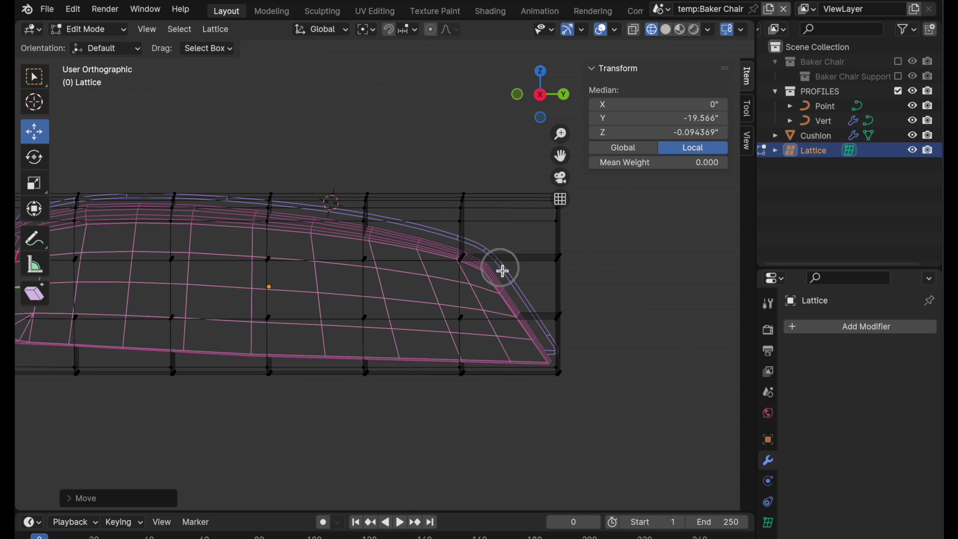
middle_drag(503, 268, 469, 288)
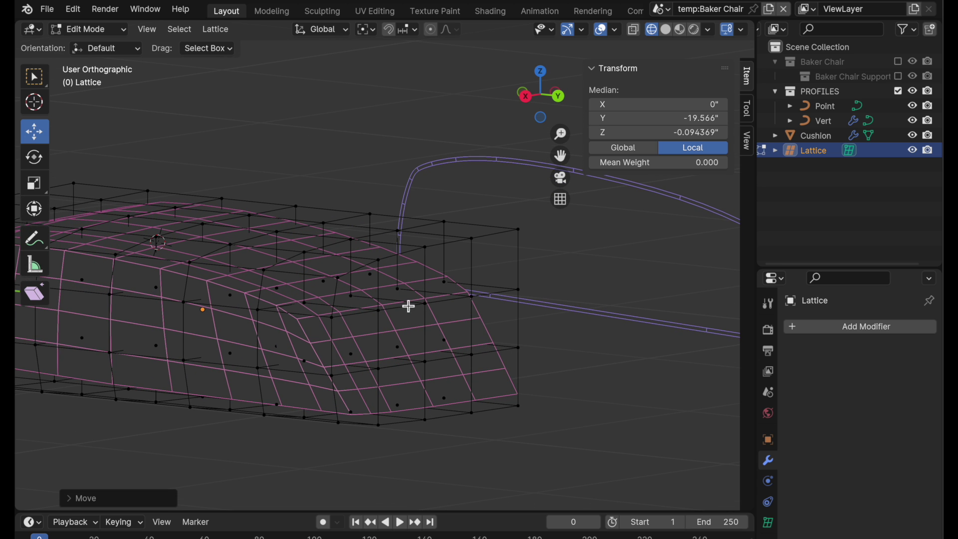
shift+middle_drag(331, 313, 359, 345)
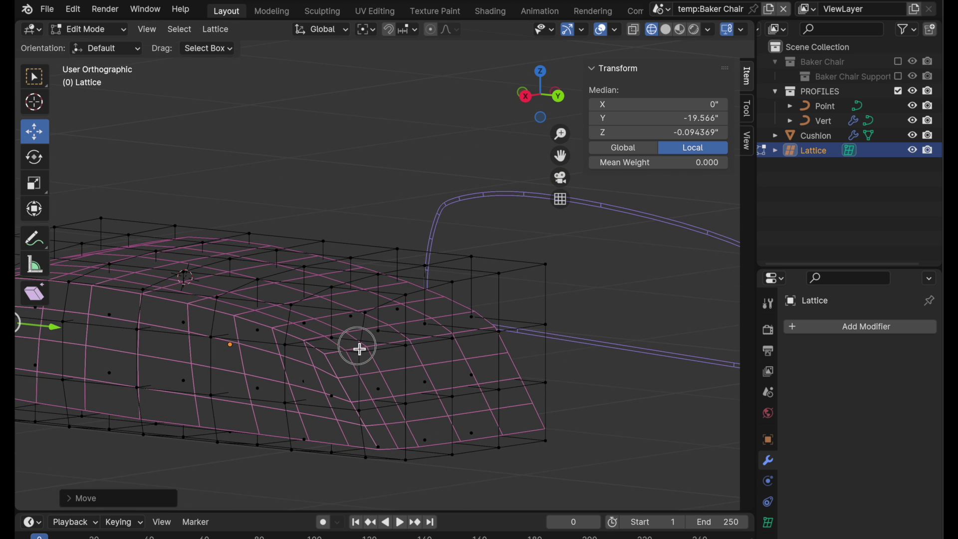
click(374, 319)
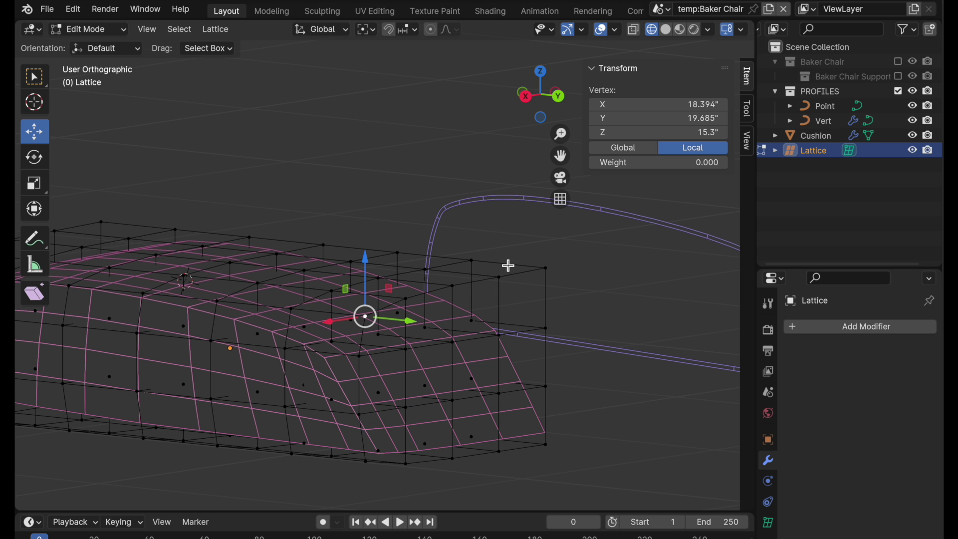
click(555, 278)
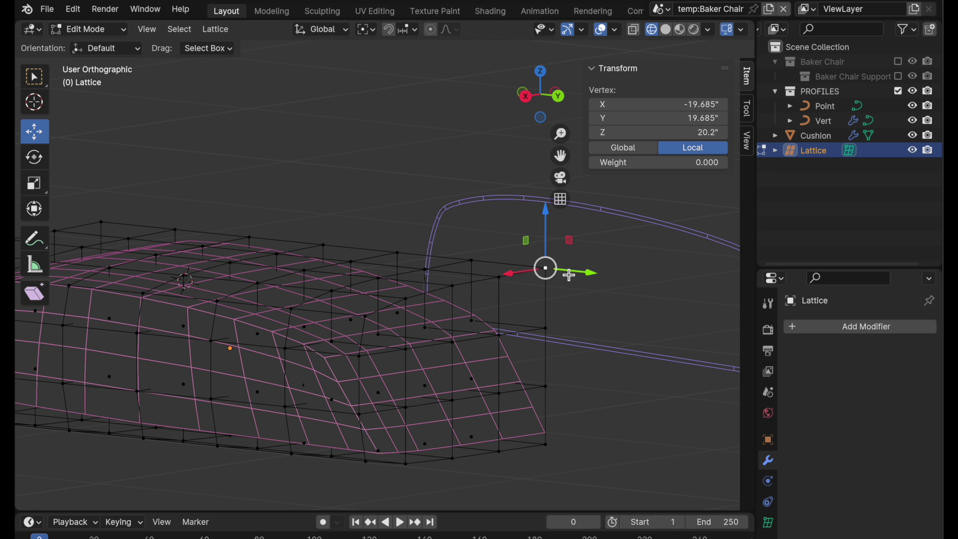
key(shift+s)
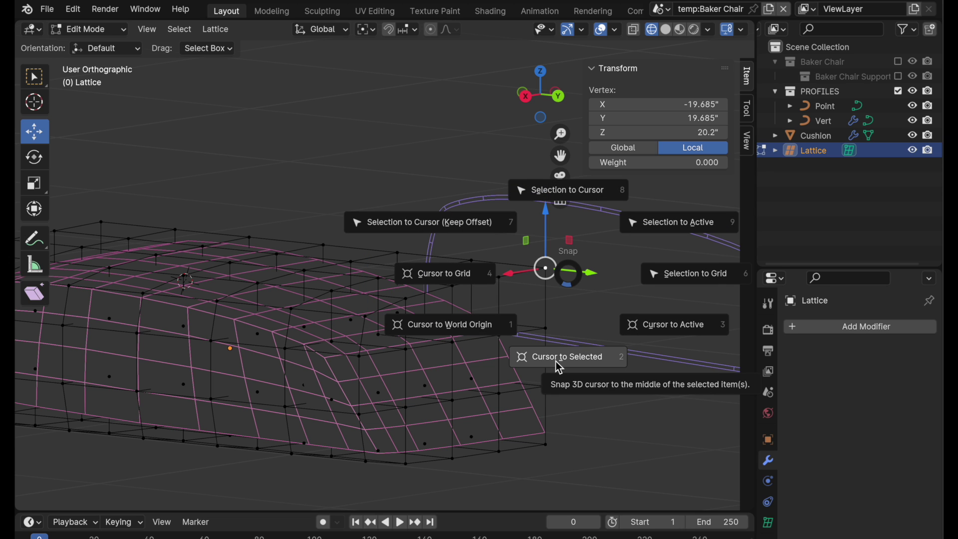
click(560, 368)
- Extend the selection to the remaining points of the upper rear row and set the pivot point to 3D Cursor
shift+click(501, 278)
shift+click(456, 289)
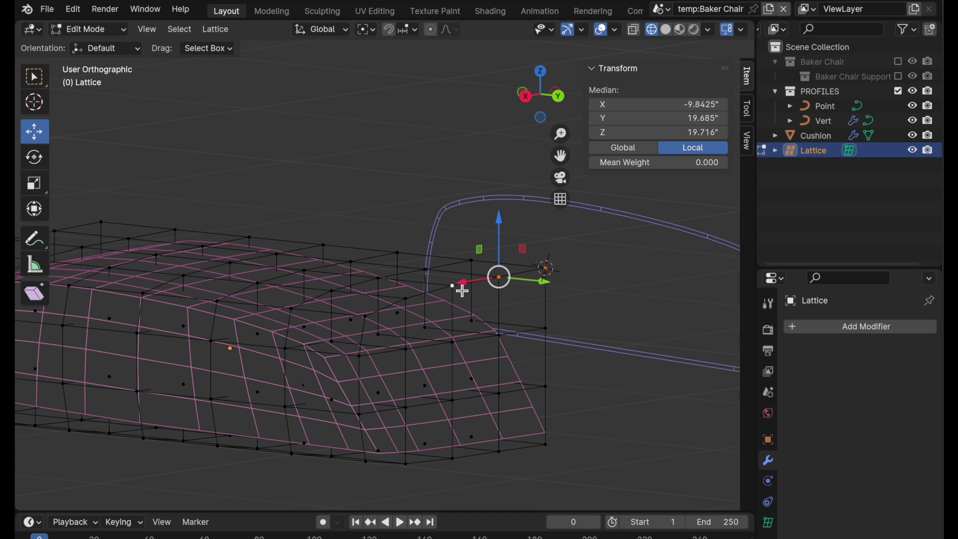
shift+click(416, 299)
shift+click(372, 316)
shift+middle_drag(506, 337, 514, 383)
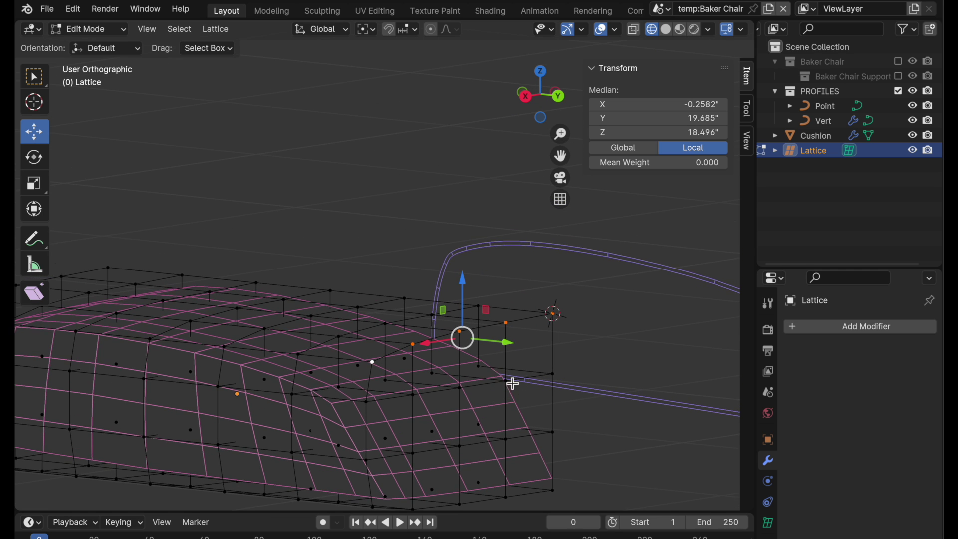
scroll(514, 384, up, 2)
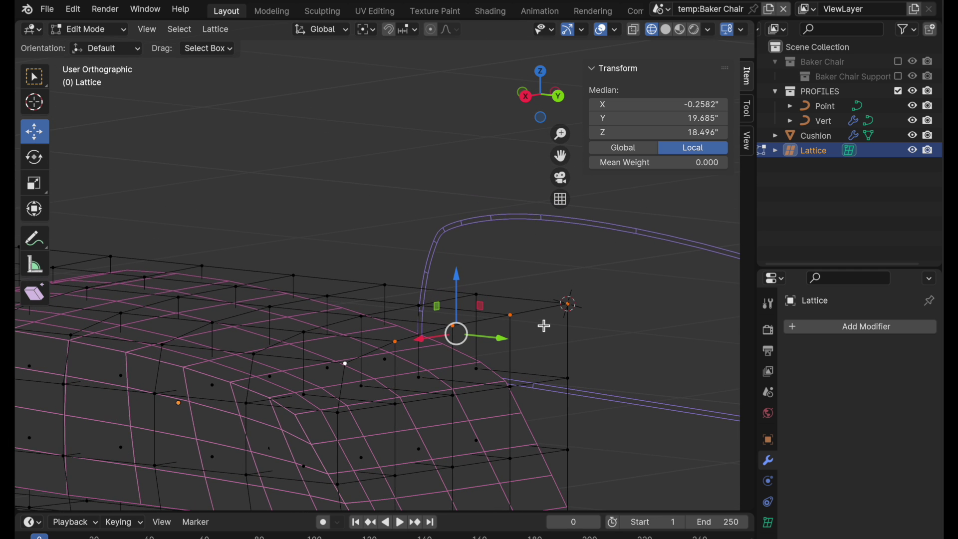
key(period)
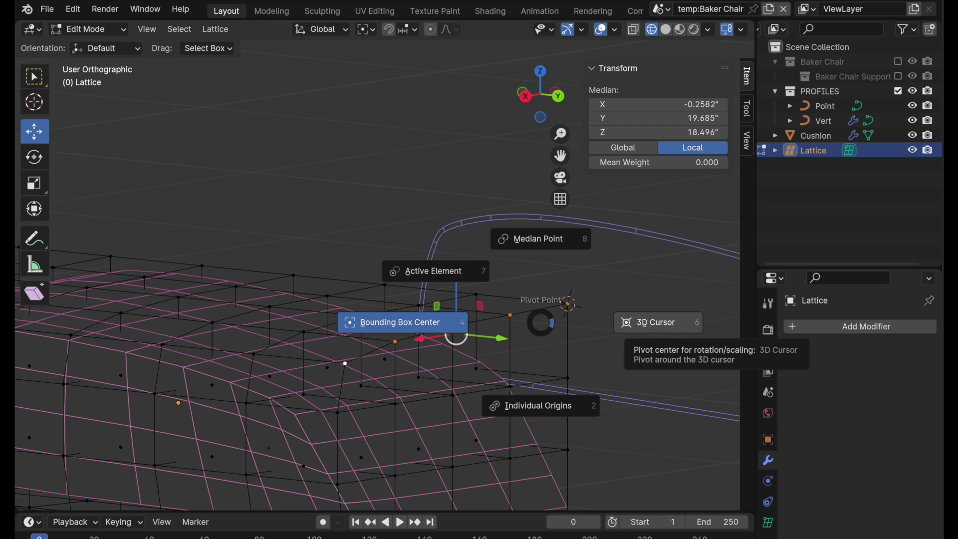
click(642, 333)
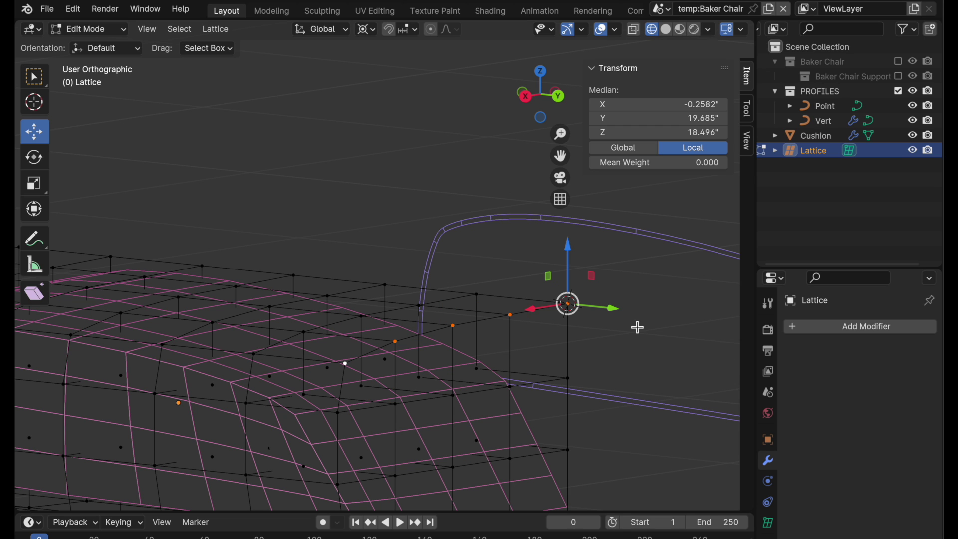
- Level the selected upper rear row of lattice points by scaling it to 0 along global Z about the 3D cursor
key(s)
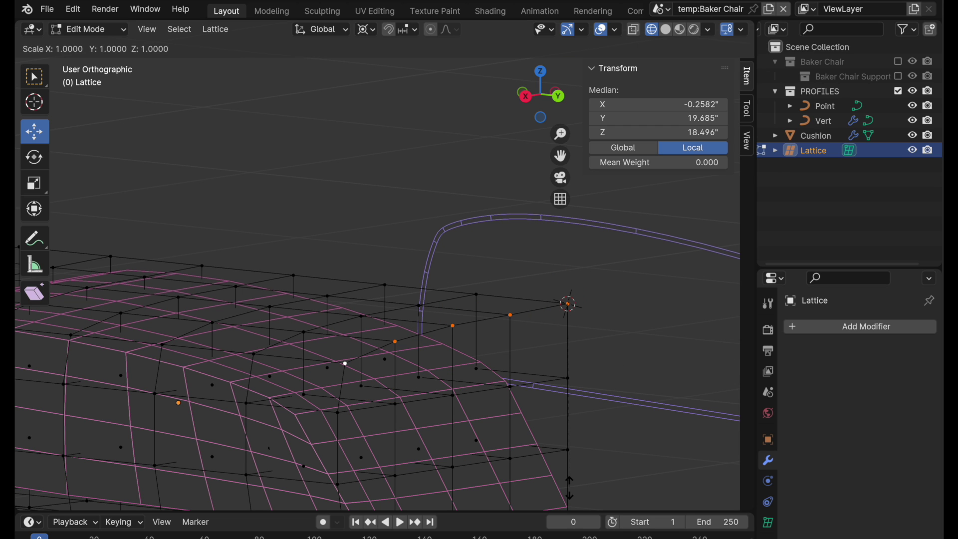
text(z)
text(0)
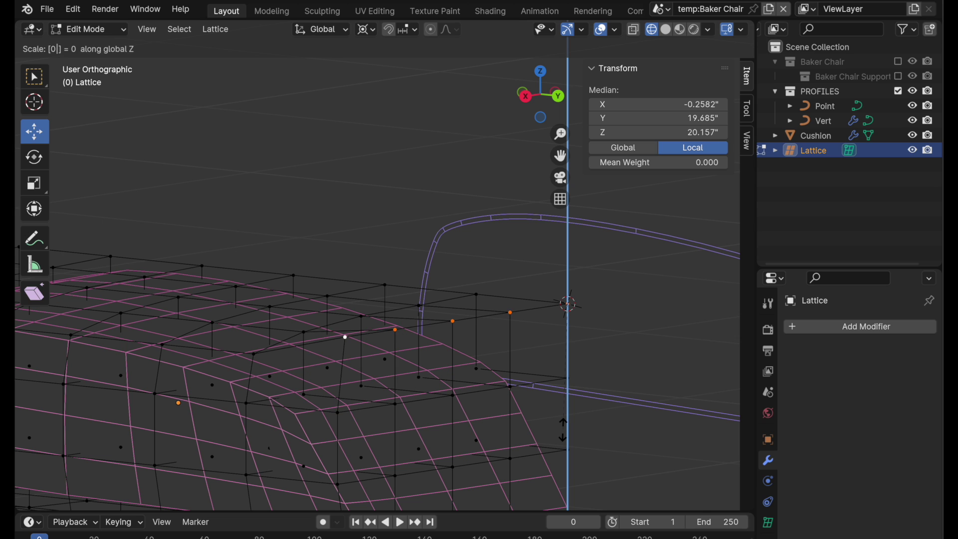
key(Return)
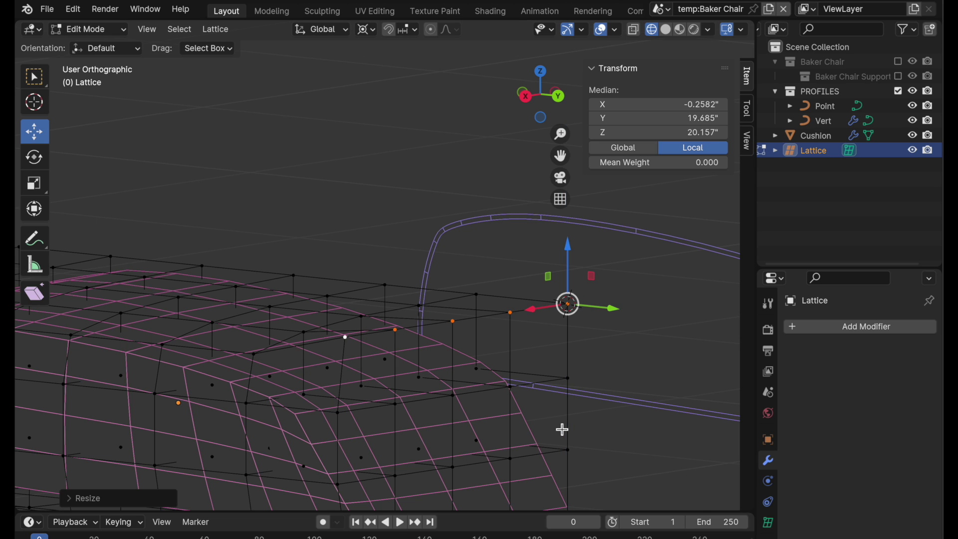
- Select the five upper lattice points of the row just ahead of the rear one and scale them to 0 along global Z
click(478, 295)
shift+click(418, 306)
shift+click(362, 316)
shift+click(303, 332)
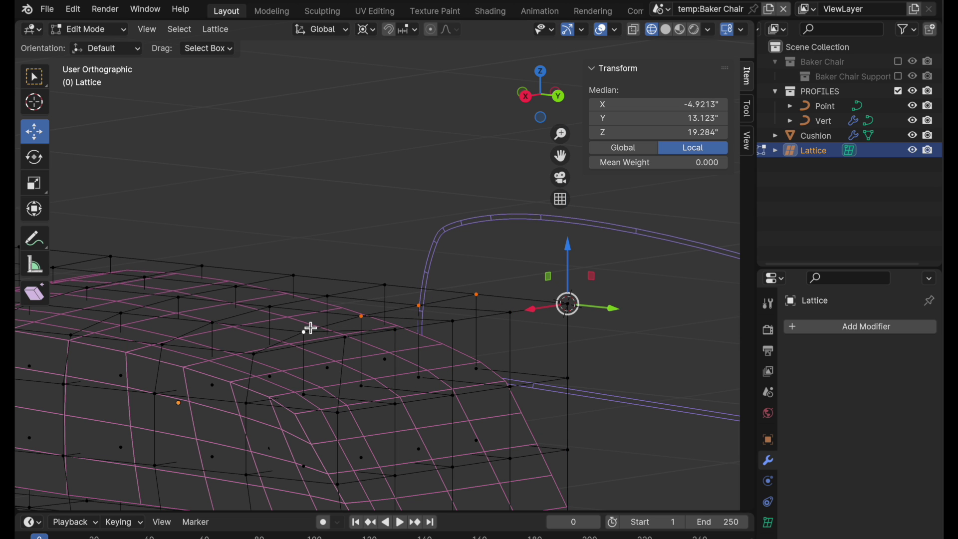
key(c)
click(252, 359)
key(Escape)
key(s)
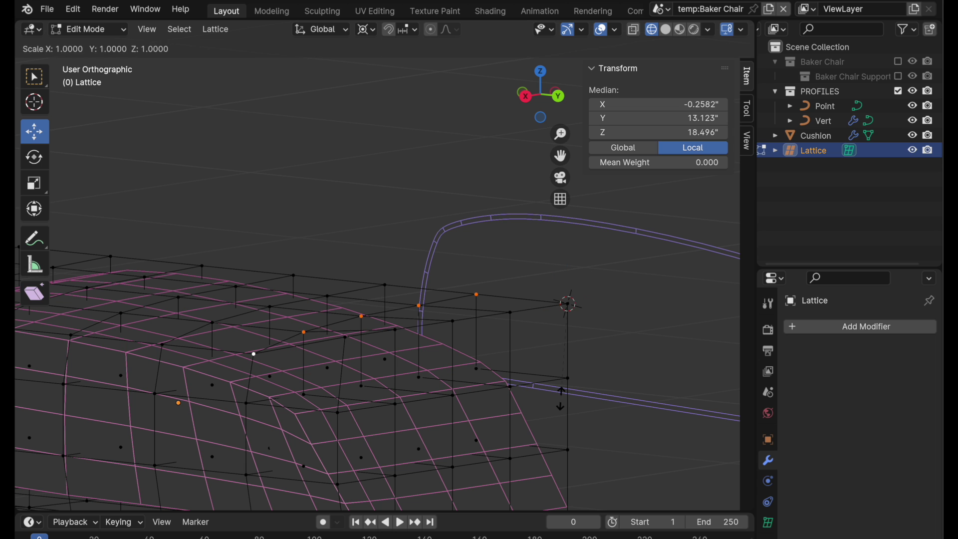
text(z)
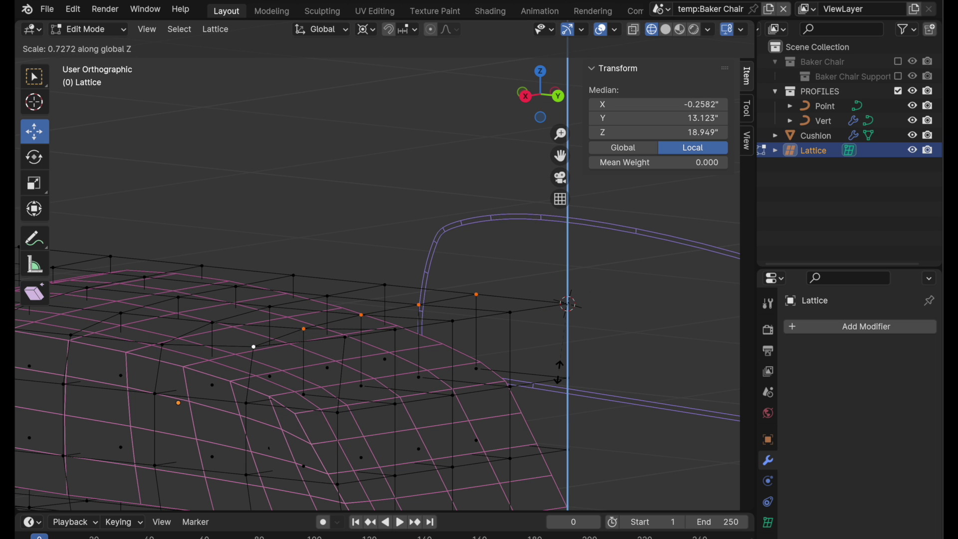
text(0)
key(Return)
middle_drag(562, 379, 571, 361)
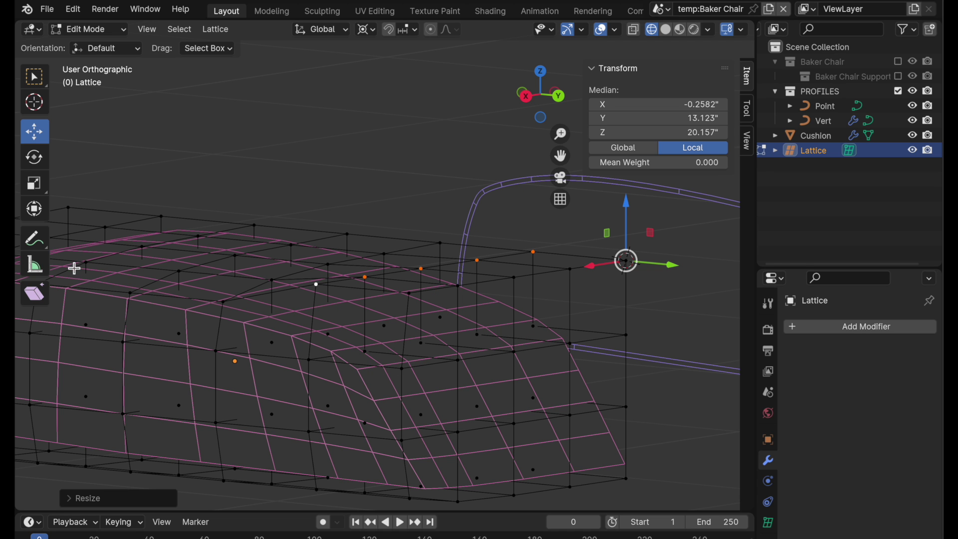
- Leave lattice editing, apply the Cushion's Lattice modifier and hide the Lattice object
middle_drag(295, 314, 424, 316)
click(499, 363)
middle_drag(499, 363, 436, 346)
key(Tab)
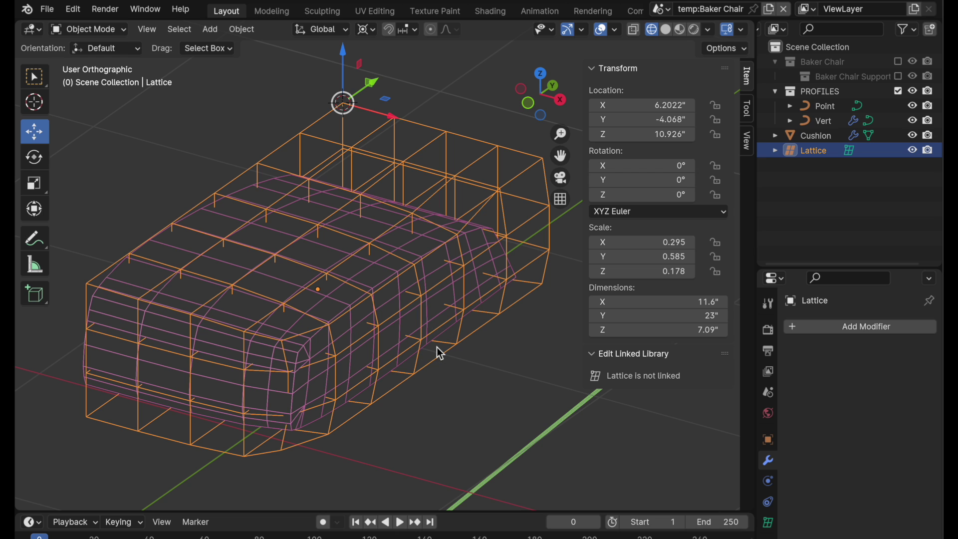
click(410, 247)
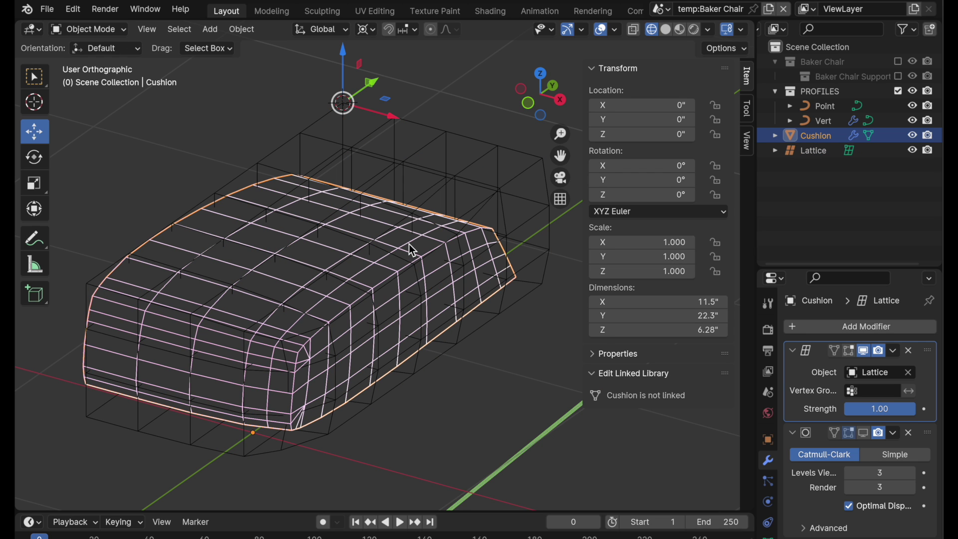
click(894, 351)
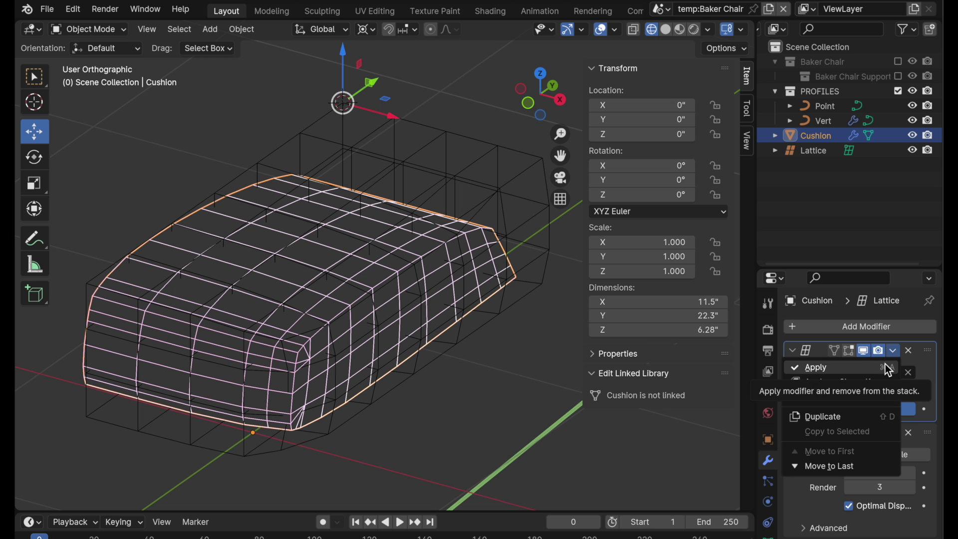
click(887, 367)
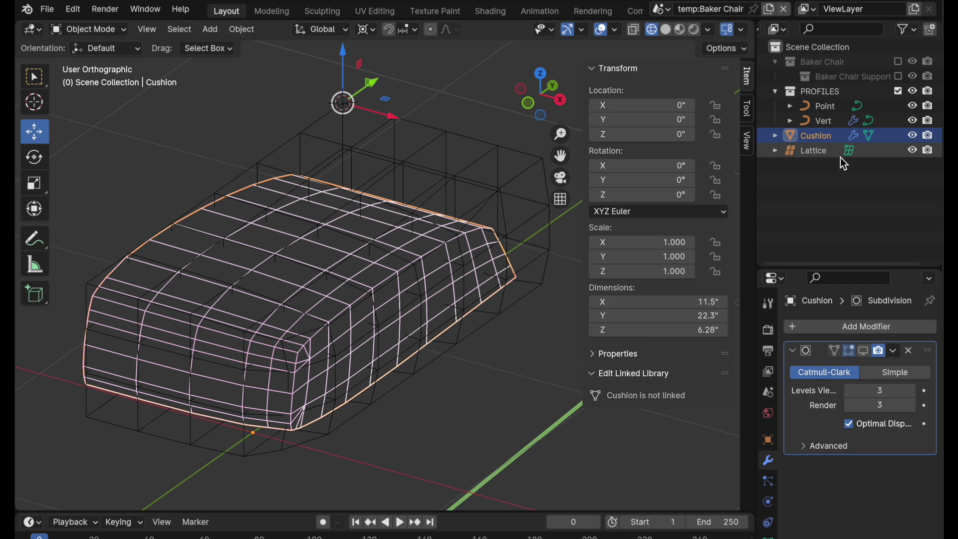
click(912, 152)
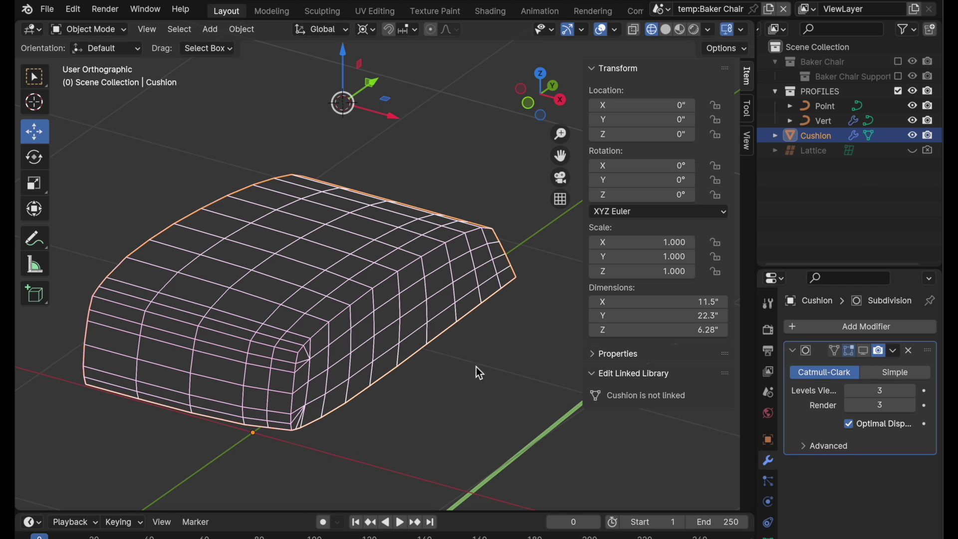
- In the Cushion mesh, select the border edge loops along the upper outer side, upper front, vertical front corner and lower outer side
mouse_move(430, 391)
middle_down()
mouse_move(465, 349)
mouse_move(429, 373)
mouse_move(424, 391)
middle_up()
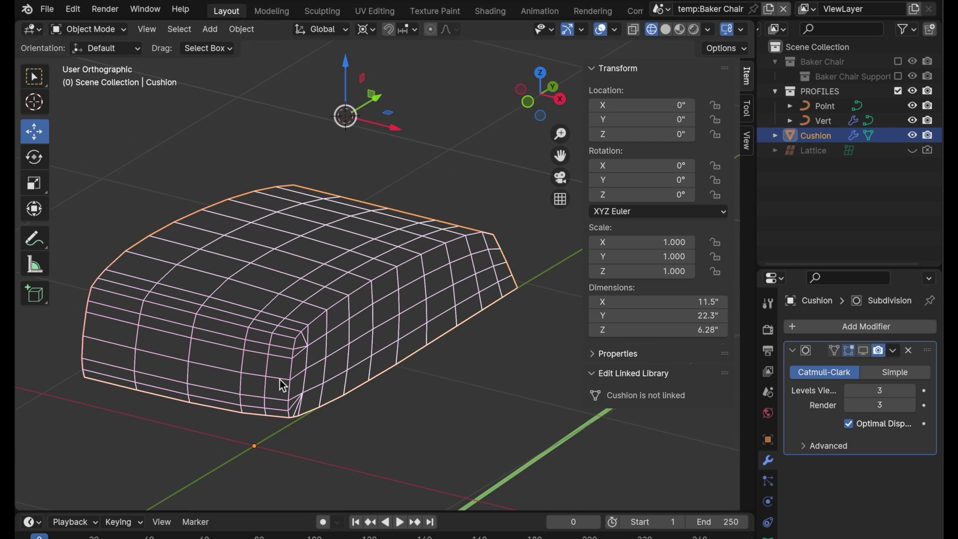
key(Tab)
scroll(334, 303, up, 3)
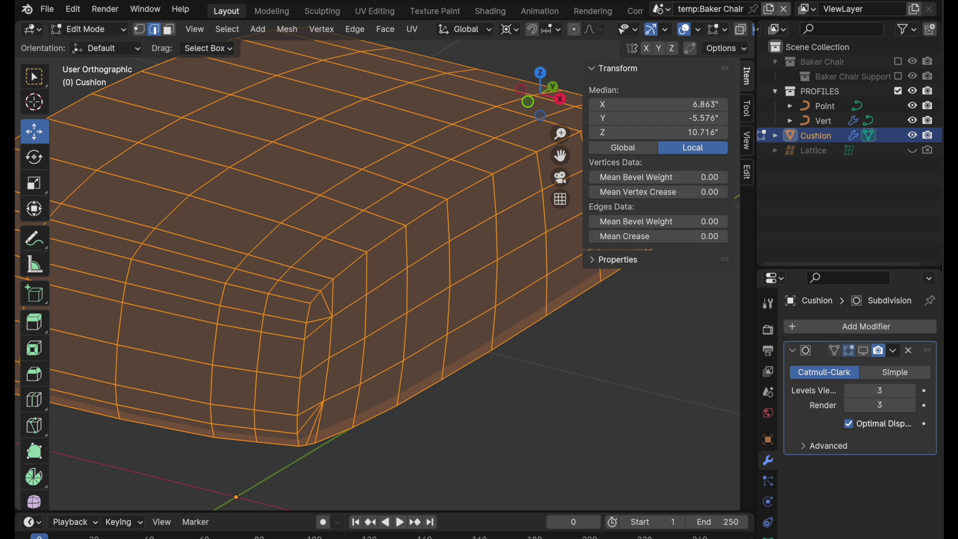
alt+click(349, 274)
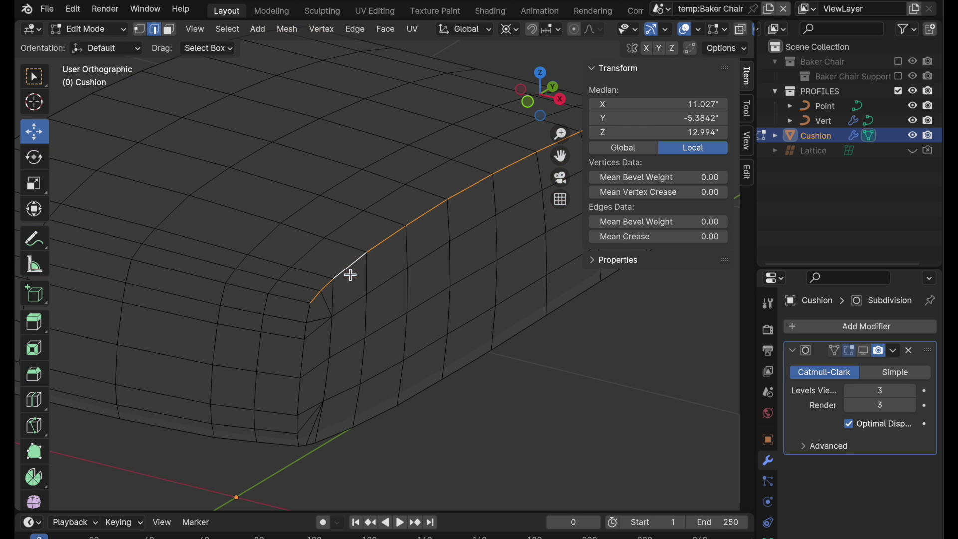
alt+shift+click(298, 301)
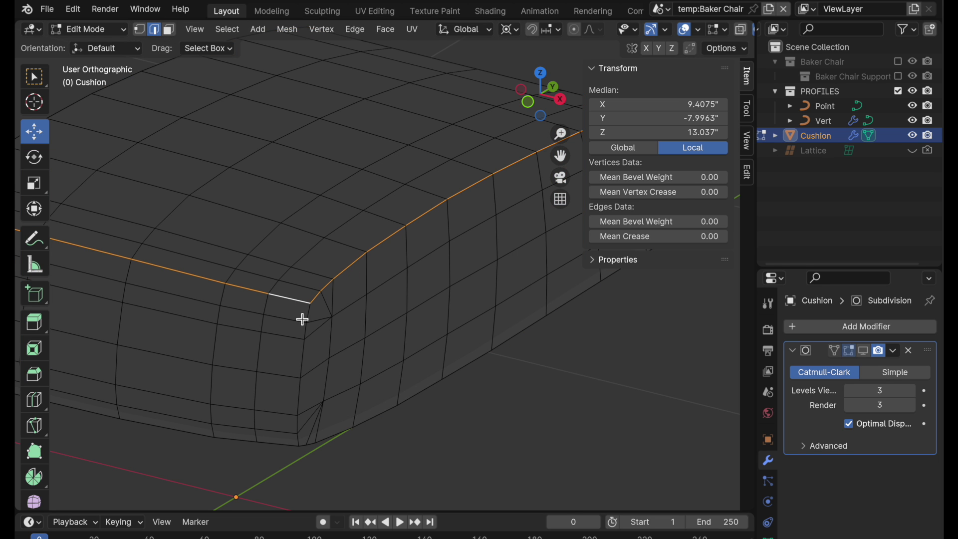
alt+shift+click(305, 354)
middle_drag(327, 386, 524, 362)
alt+shift+click(326, 359)
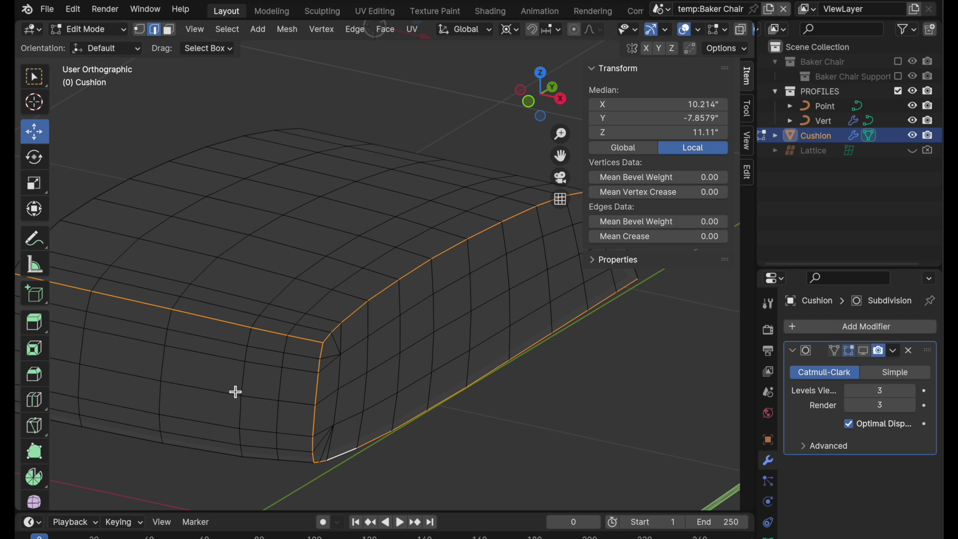
- Extend the selection to the Cushion's upper rear, rear corner and lower rear border edges
middle_drag(240, 427, 241, 370)
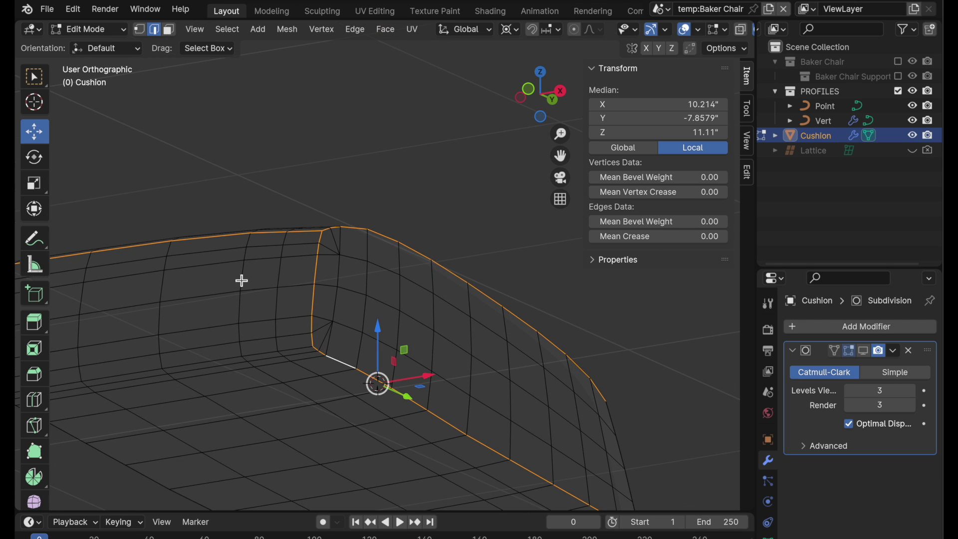
middle_drag(355, 336, 476, 307)
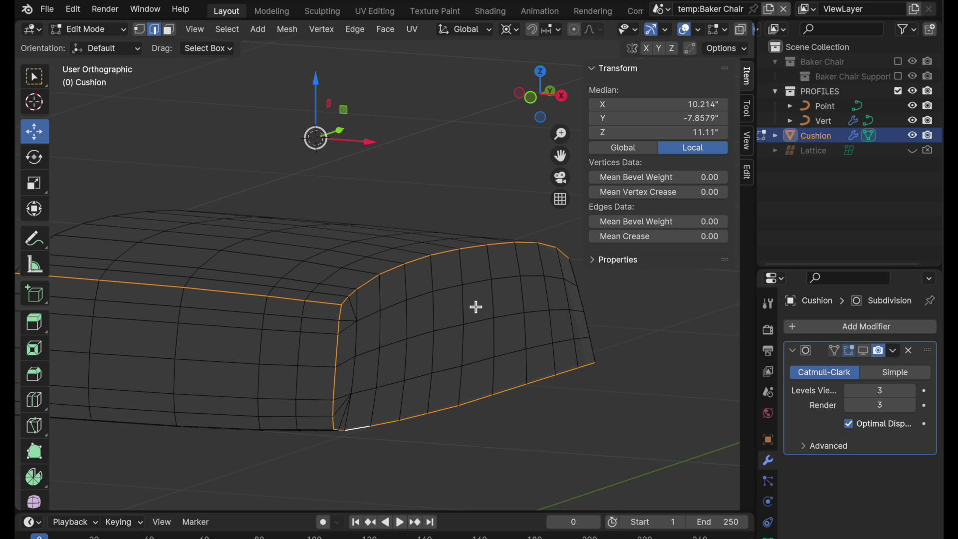
middle_drag(549, 301, 445, 335)
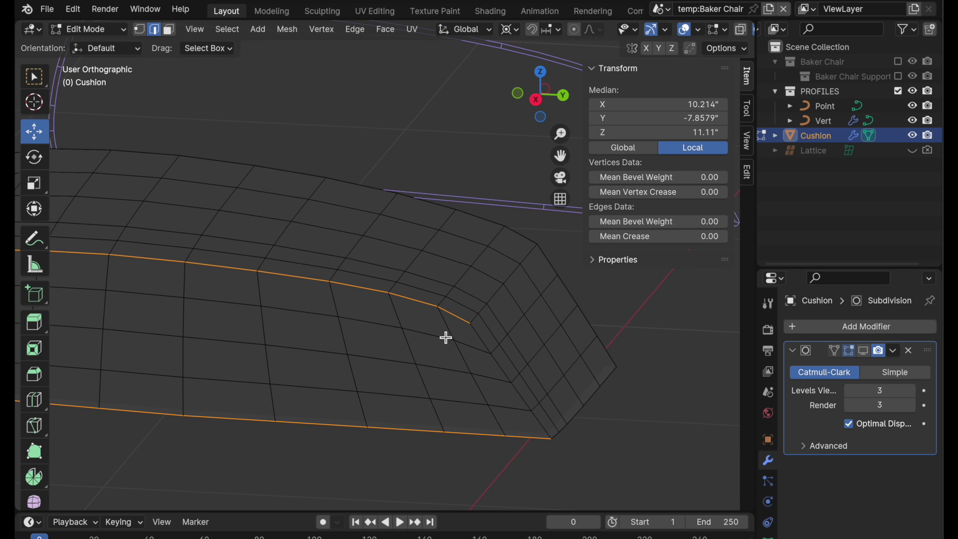
shift+click(502, 294)
alt+shift+click(488, 343)
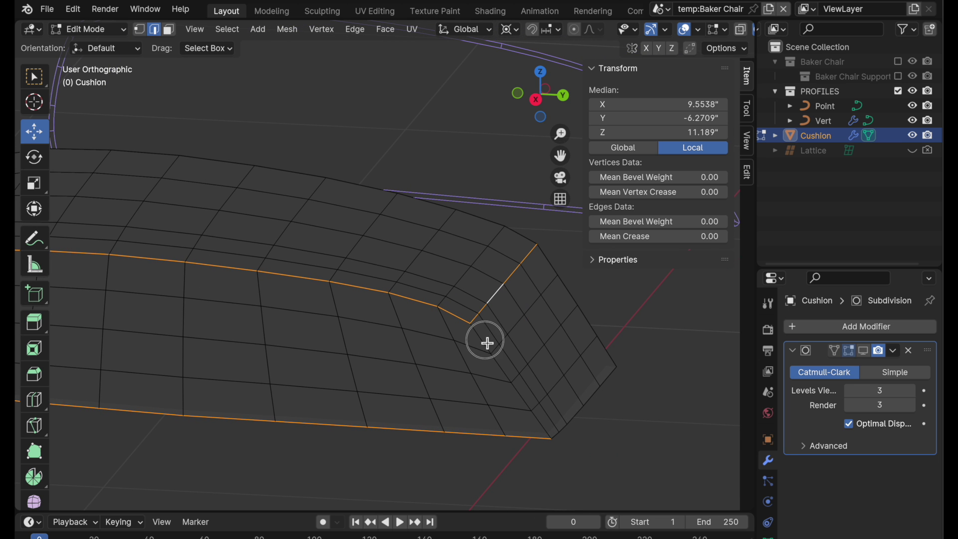
alt+shift+click(580, 413)
middle_drag(541, 404, 508, 372)
ctrl+middle_drag(252, 270, 300, 199)
middle_drag(306, 248, 351, 253)
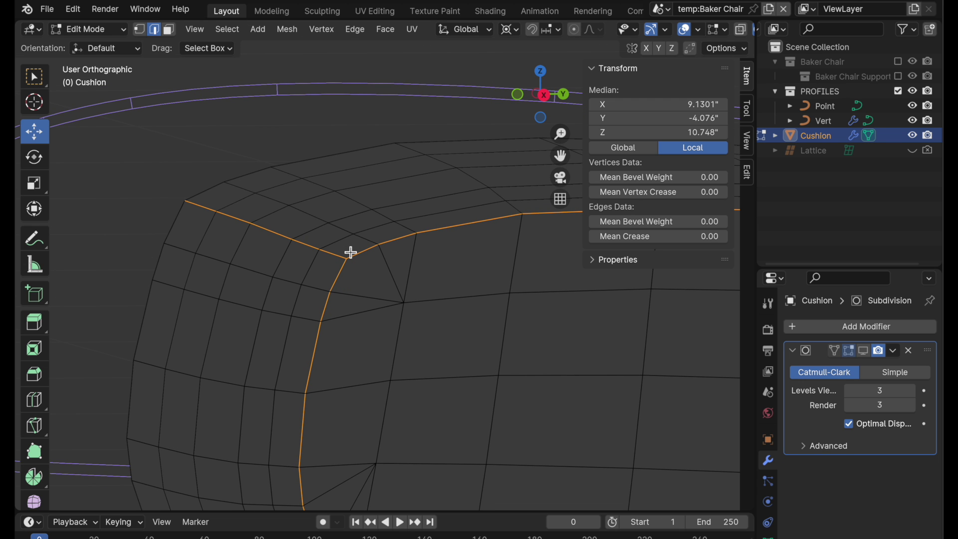
ctrl+middle_drag(336, 276, 404, 217)
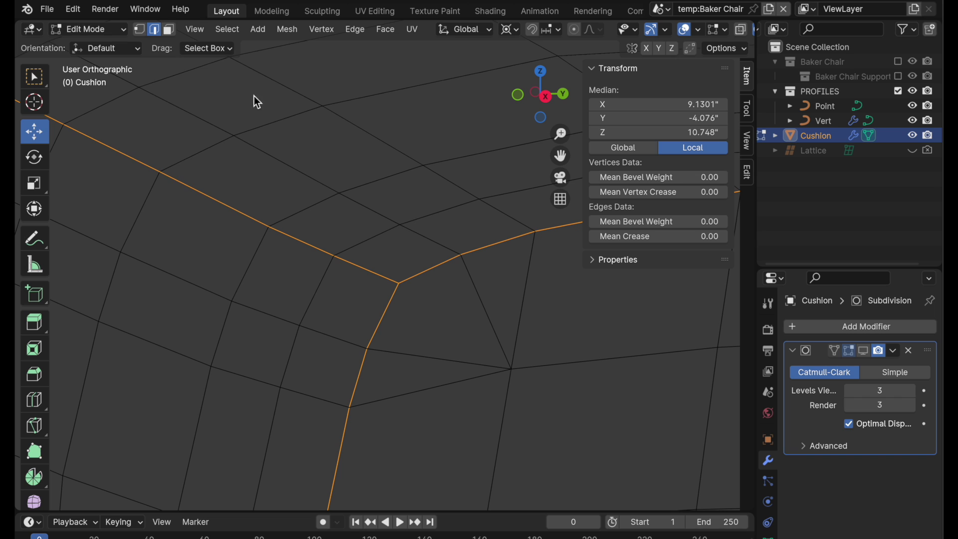
- Set the drag action to Active Tool and bevel the selected border edges narrowly with 2 segments using the Bevel tool
click(212, 48)
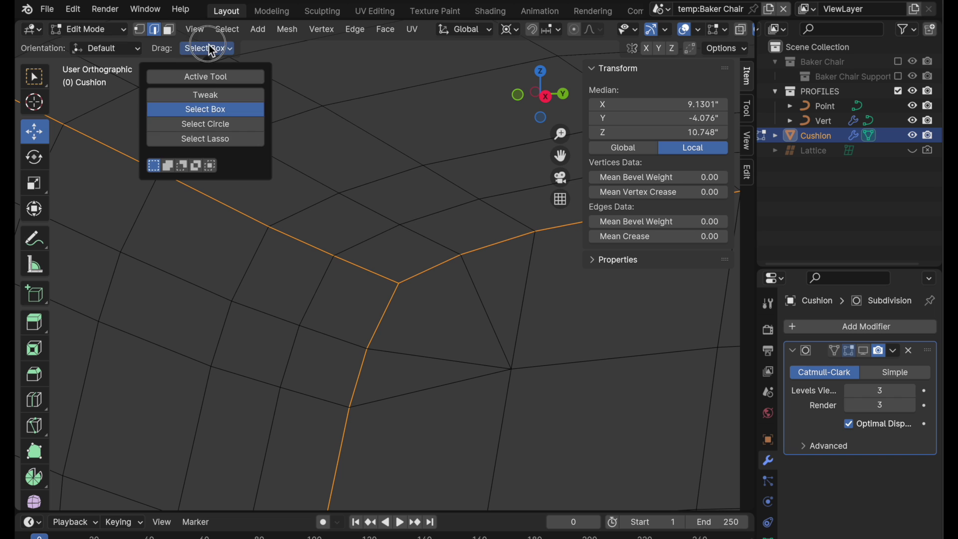
click(212, 72)
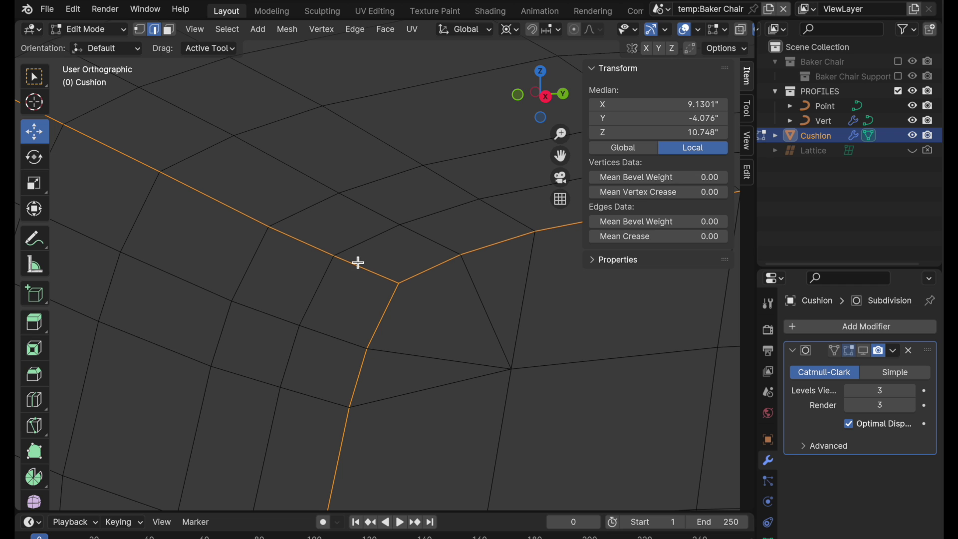
click(34, 374)
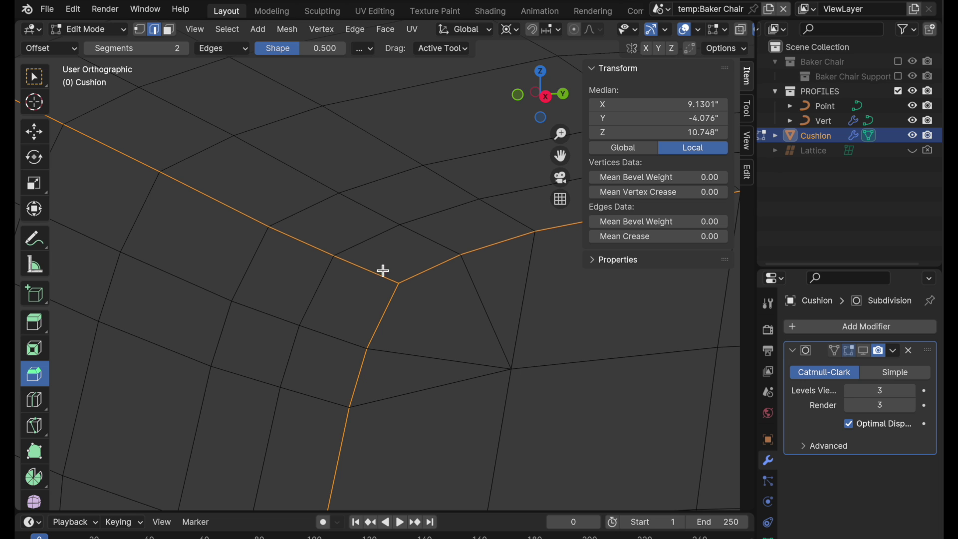
drag(385, 281, 373, 268)
middle_drag(372, 268, 380, 401)
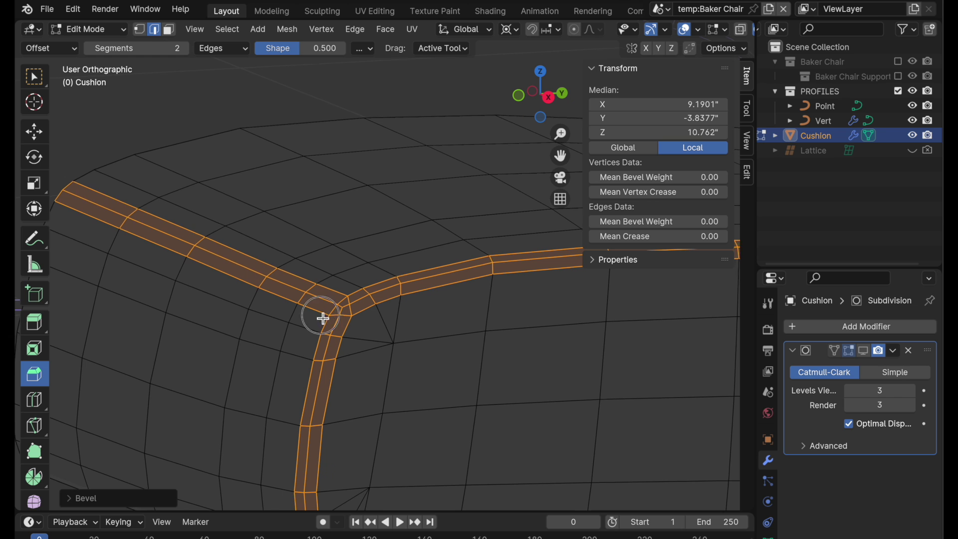
- Select the centre edge loops of the bevel along the upper front, the front corner and the outer side
ctrl+middle_drag(323, 316, 378, 253)
alt+click(344, 291)
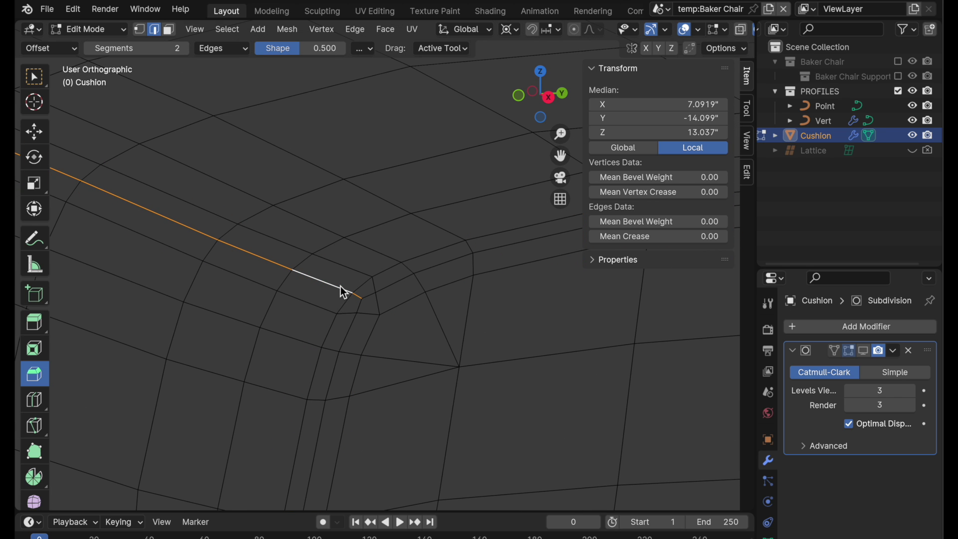
alt+shift+click(349, 326)
alt+shift+click(400, 276)
scroll(463, 251, down, 6)
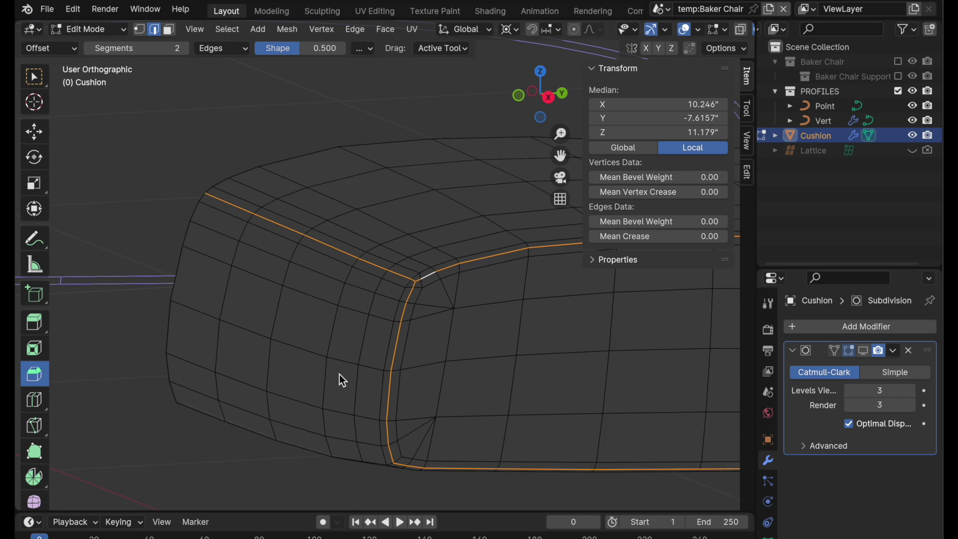
- Add the bevel's centre edges along the upper rear, the rear corner and the lower rear to the selection
middle_drag(499, 380, 409, 353)
shift+middle_drag(410, 352, 201, 336)
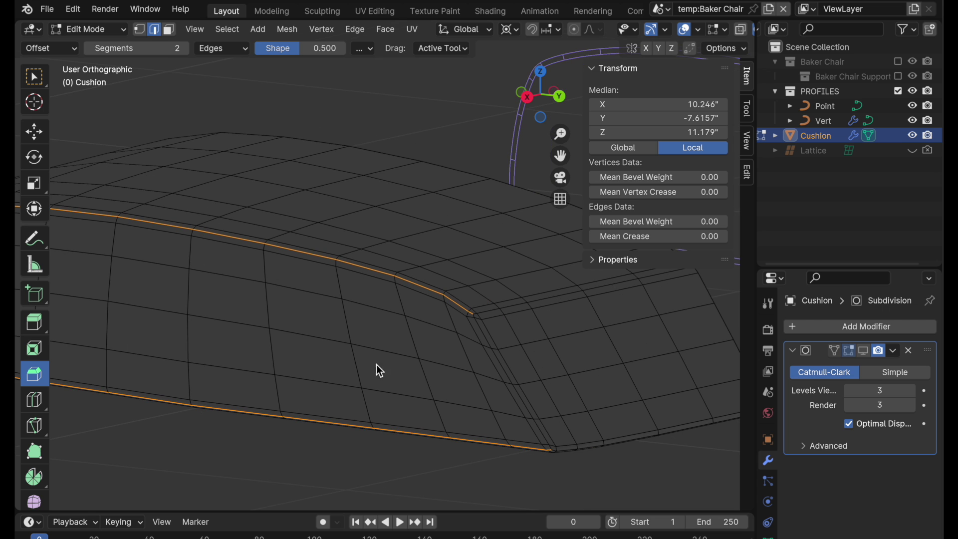
ctrl+middle_drag(516, 382, 534, 275)
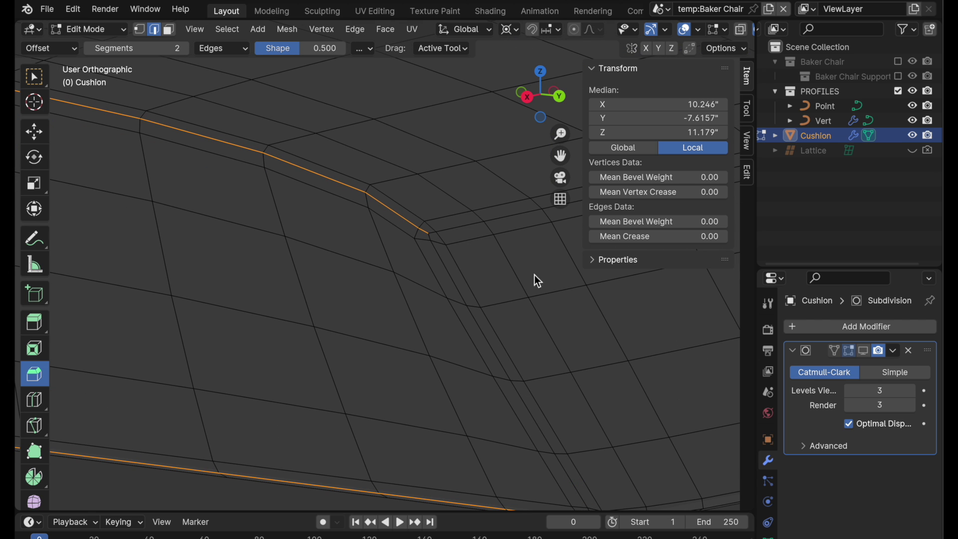
alt+shift+click(446, 270)
middle_drag(513, 315, 388, 209)
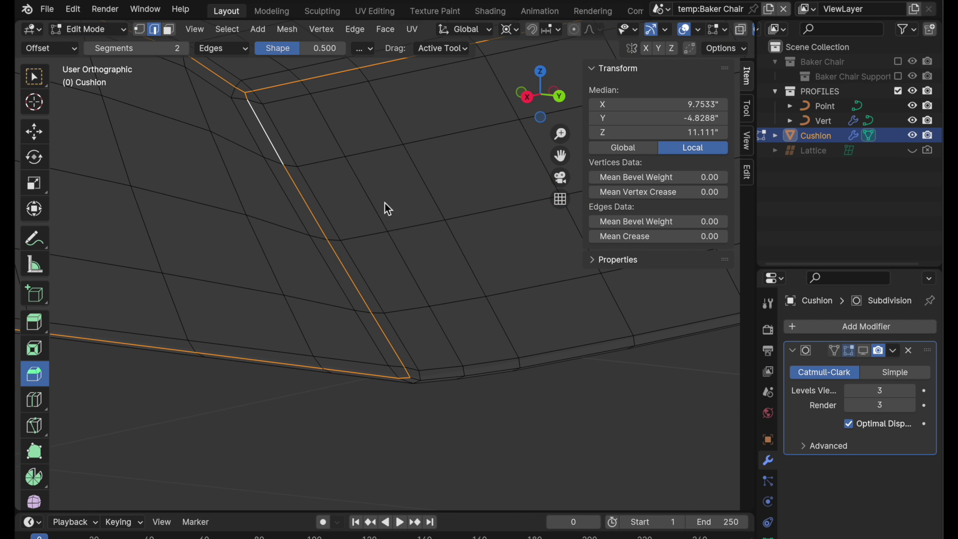
alt+shift+click(433, 377)
middle_drag(433, 377, 450, 279)
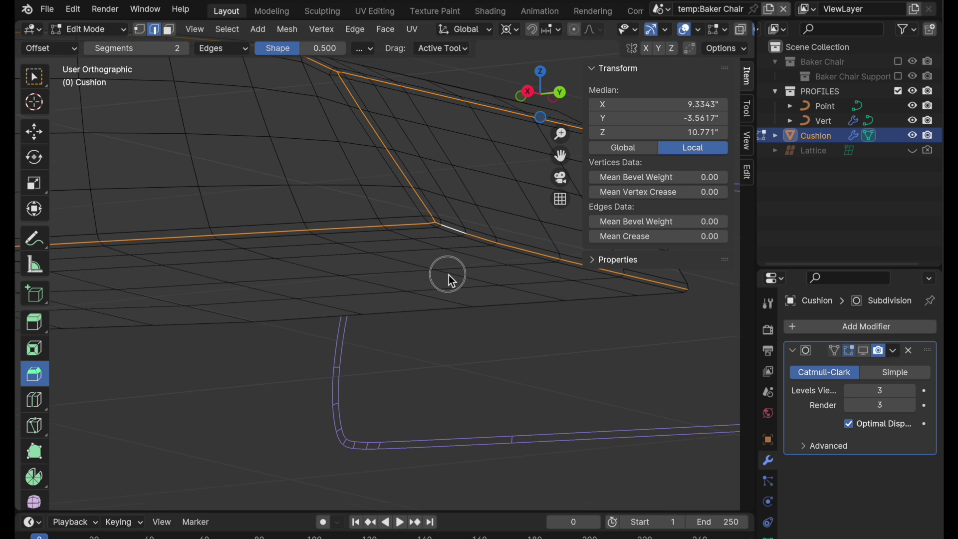
middle_drag(469, 222, 509, 177)
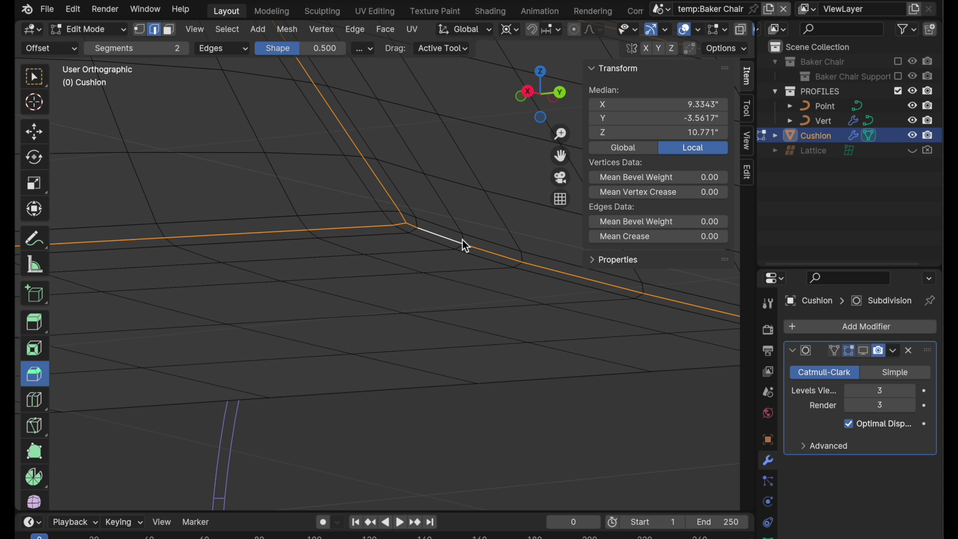
middle_drag(441, 180, 439, 260)
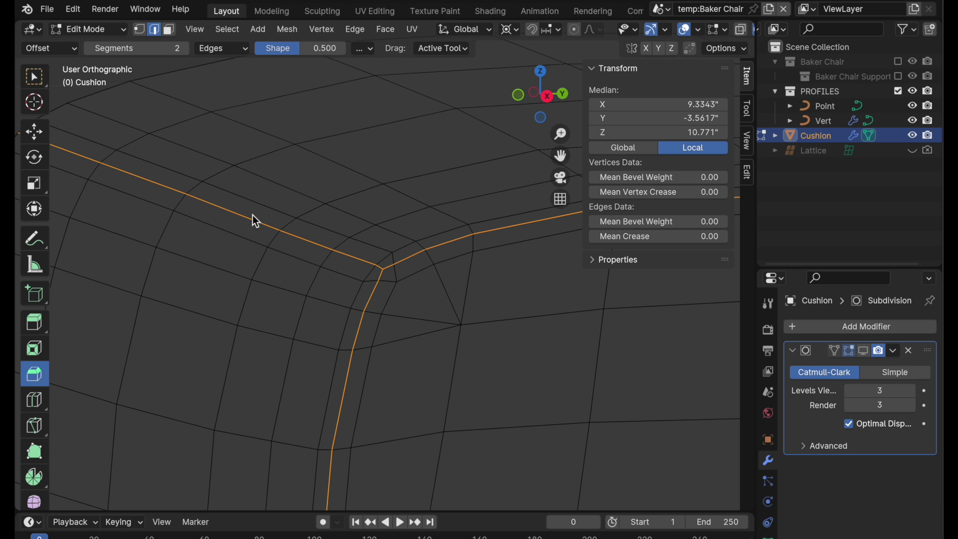
- Show the Cushion's Subdivision modifier in the viewport and apply its smoothed result to the edit cage
middle_drag(256, 222, 428, 220)
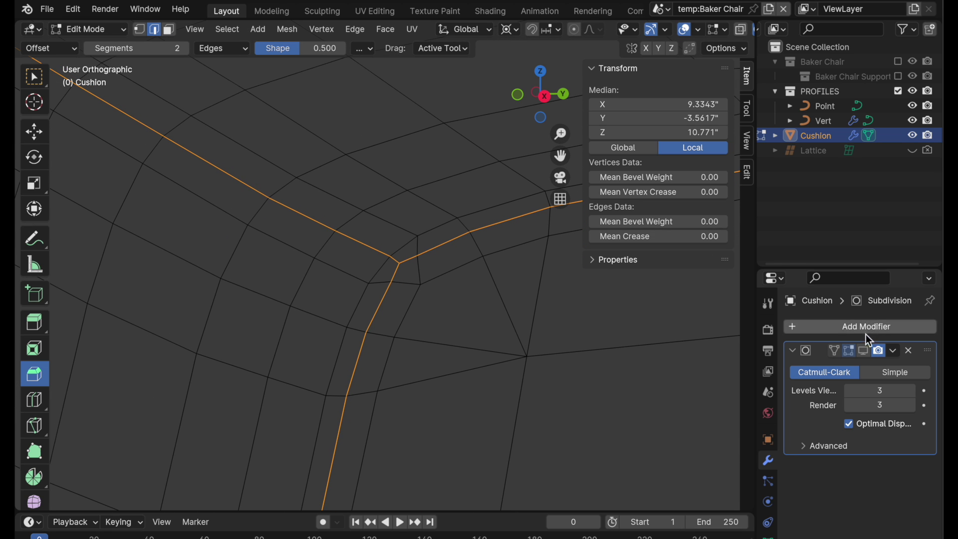
click(864, 351)
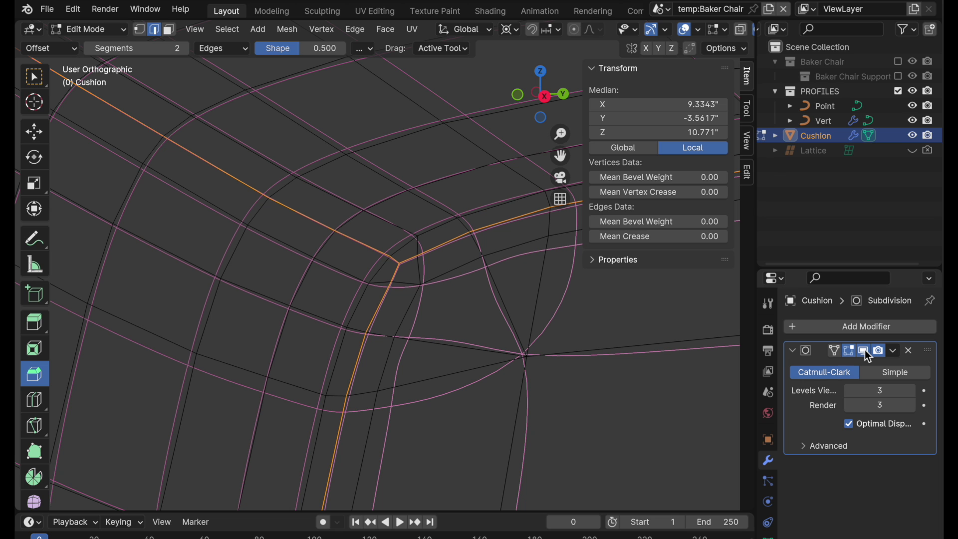
click(833, 351)
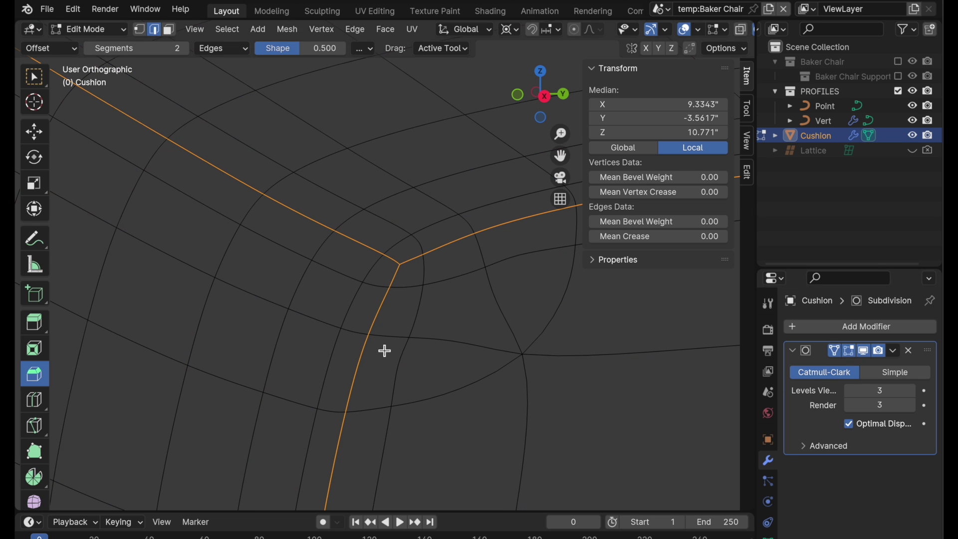
middle_drag(375, 346, 366, 374)
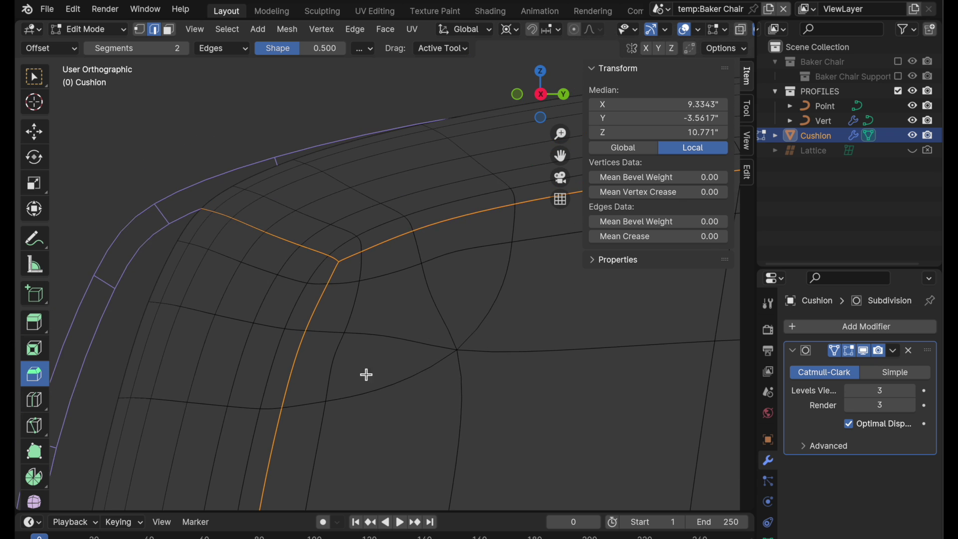
- Shrink/Fatten the selected centre seam edges of the bevel inward by about 0.29" to form a groove
scroll(355, 262, up, 4)
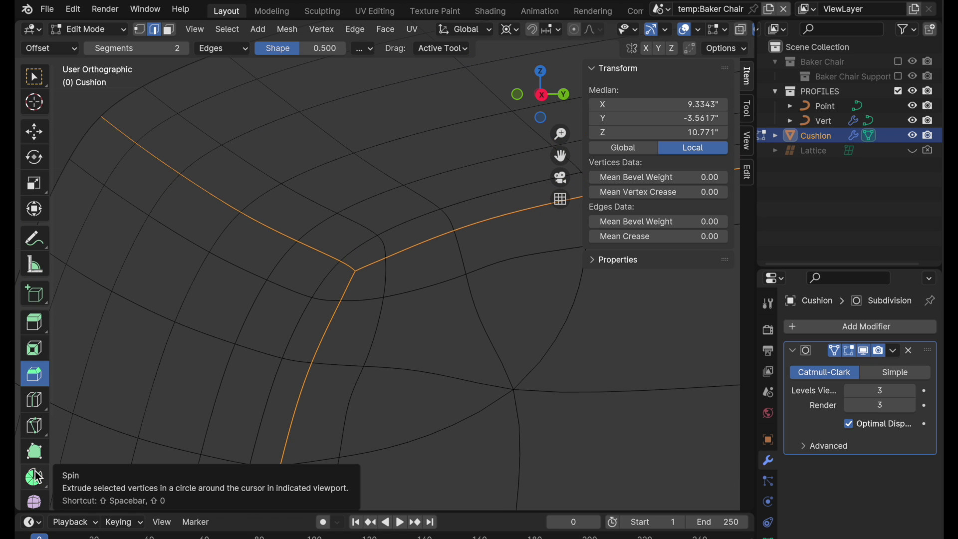
scroll(35, 479, down, 5)
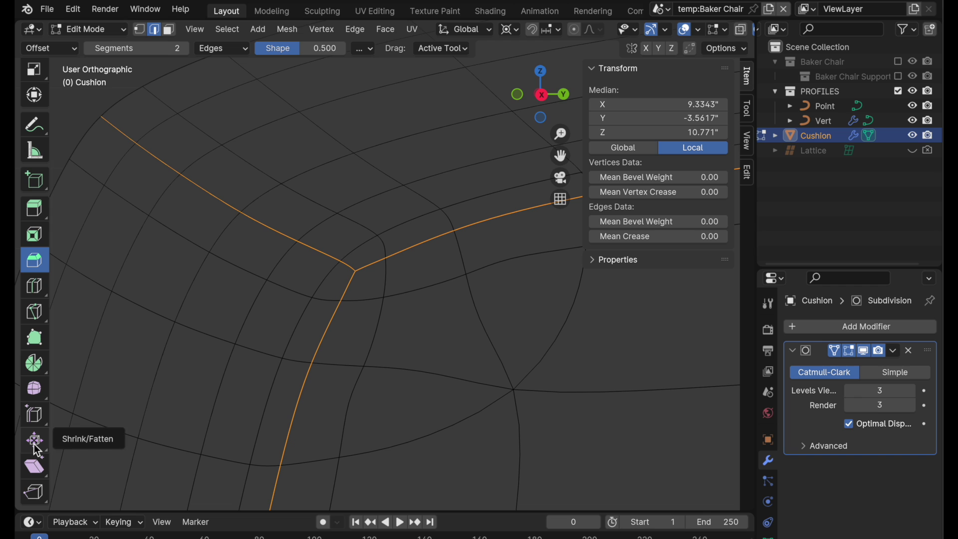
click(35, 444)
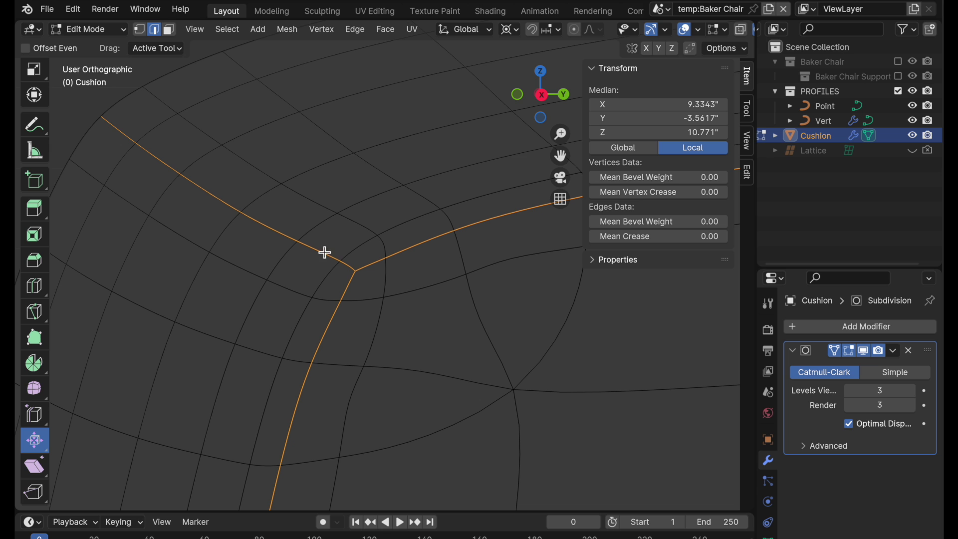
key(alt+s)
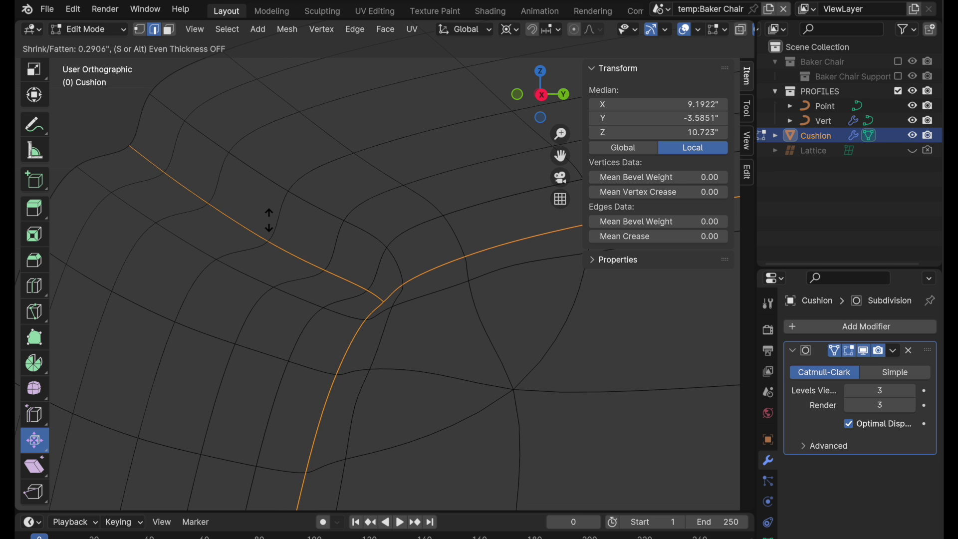
click(270, 220)
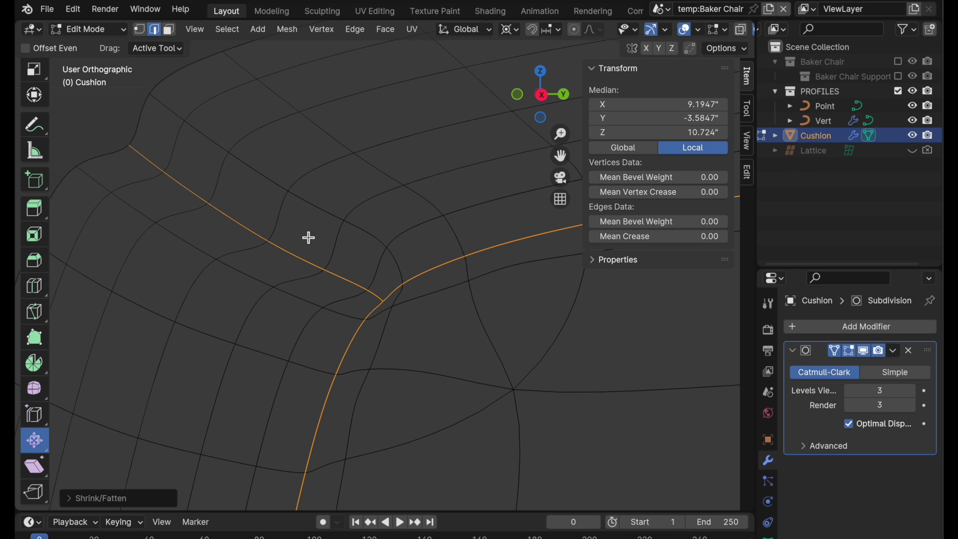
scroll(304, 250, down, 2)
scroll(301, 261, down, 3)
middle_drag(248, 312, 285, 301)
scroll(320, 256, up, 2)
middle_drag(321, 256, 231, 171)
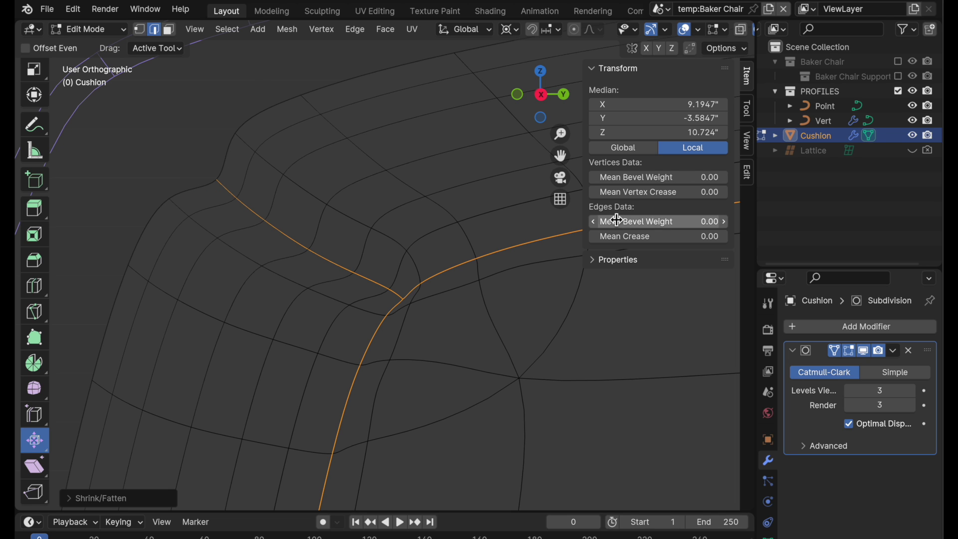
- Set the mean crease of the selected seam edges to 0.7 after trying 0.5
click(690, 238)
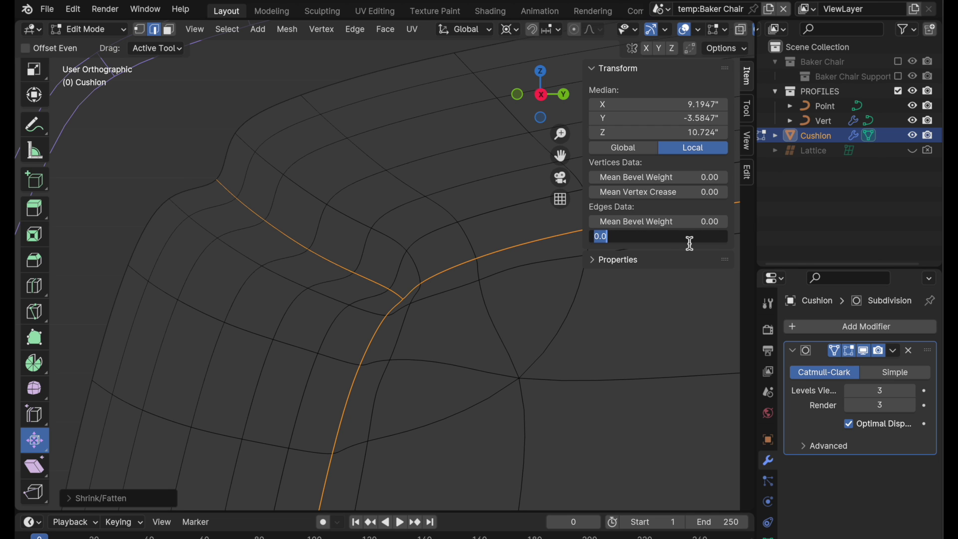
text(.5)
key(Return)
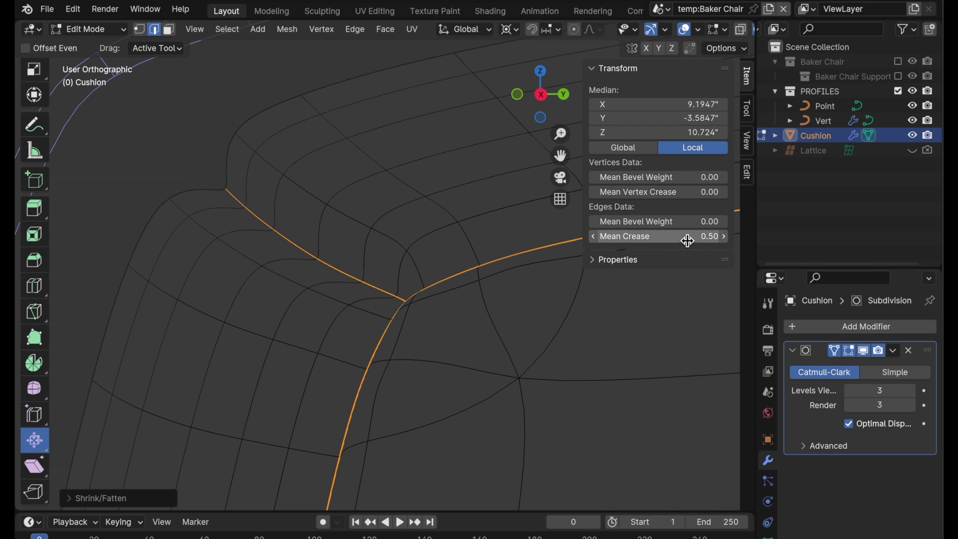
click(691, 240)
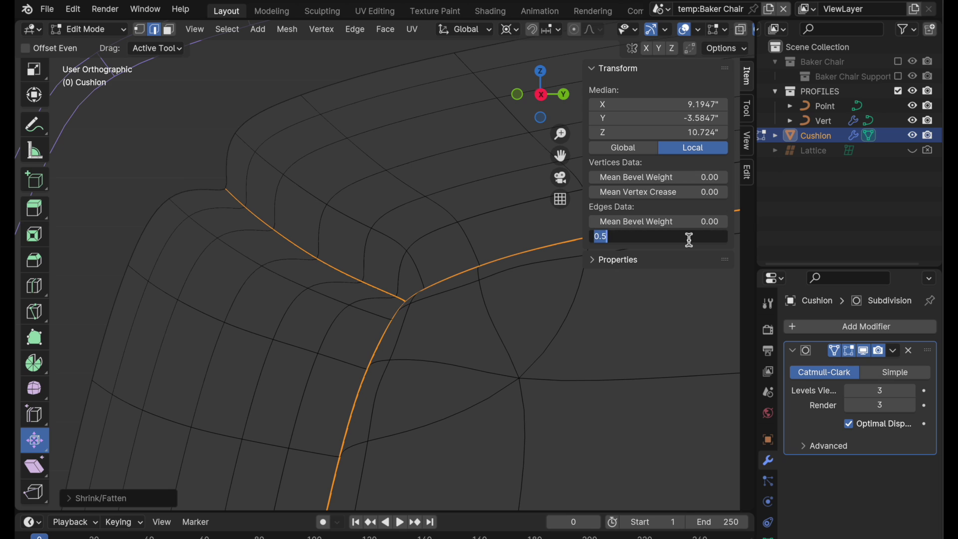
text(.7)
key(Return)
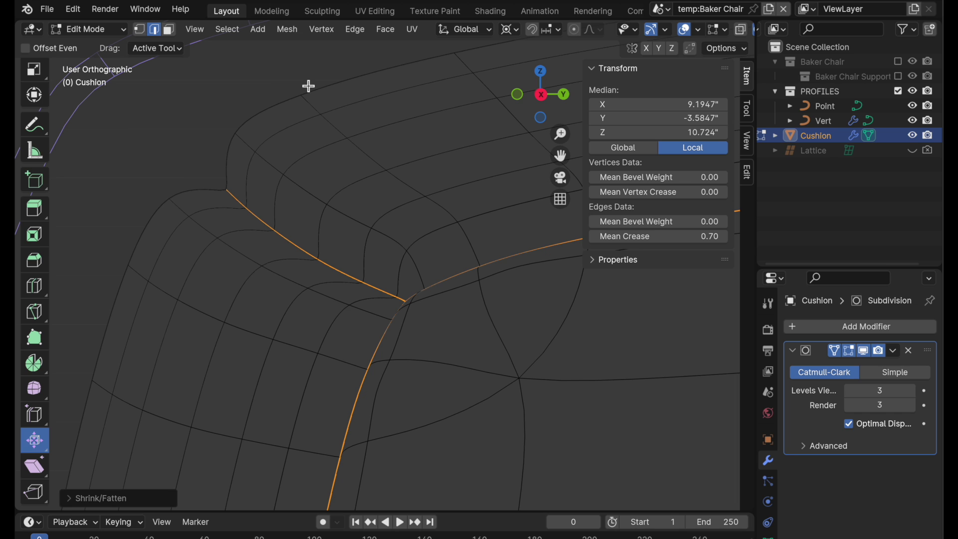
- Switch the viewport to solid shading and shade the Cushion smooth in Object Mode
scroll(710, 30, down, 4)
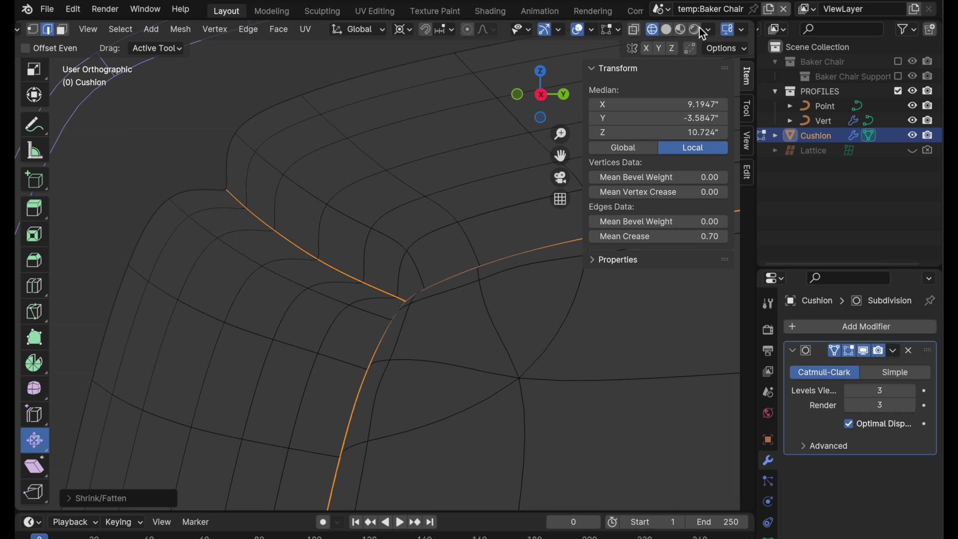
click(668, 30)
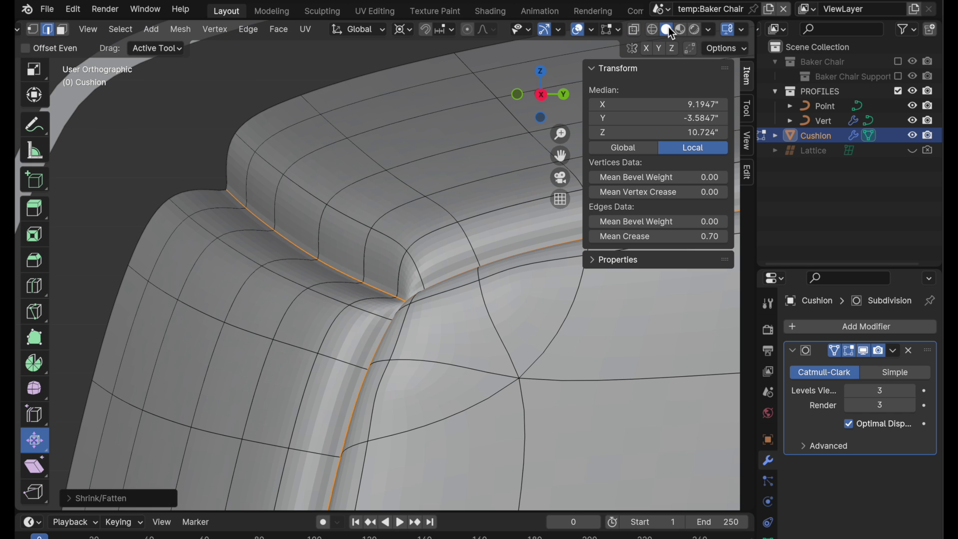
key(Tab)
right_click(441, 237)
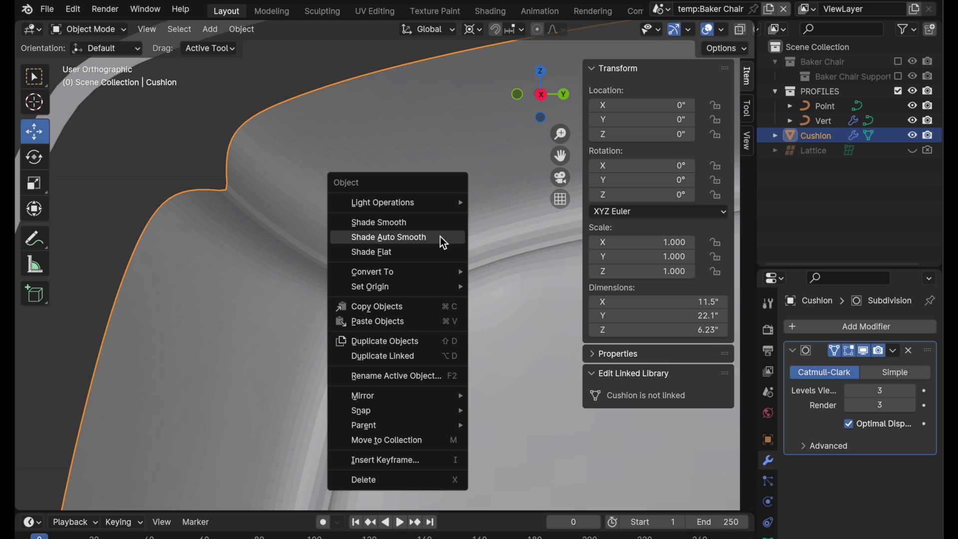
click(441, 238)
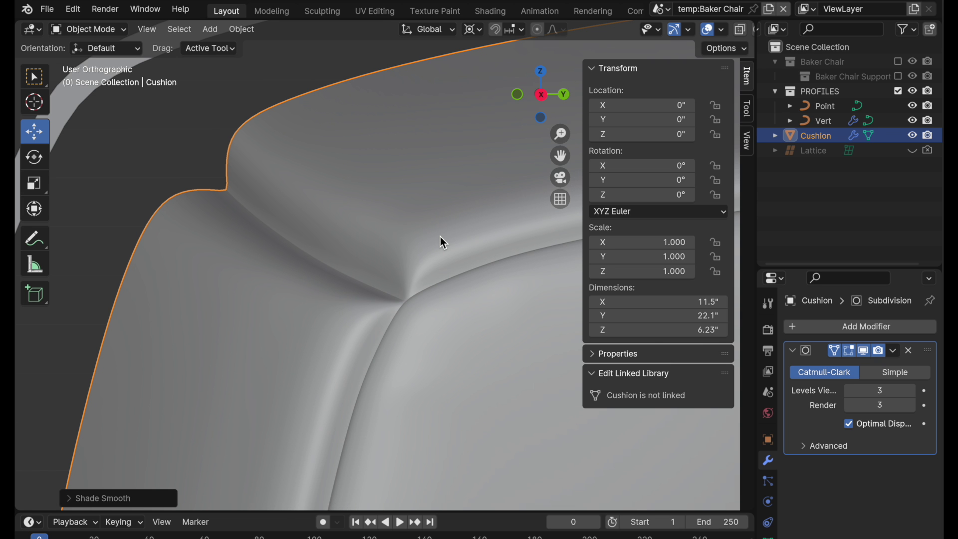
key(Tab)
middle_drag(443, 240, 346, 310)
key(Tab)
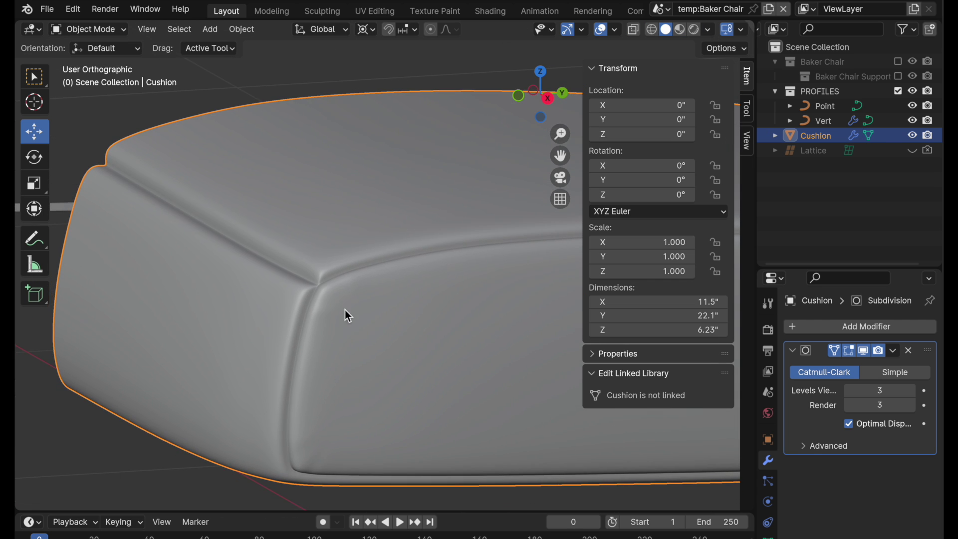
scroll(346, 310, down, 5)
middle_drag(315, 341, 325, 283)
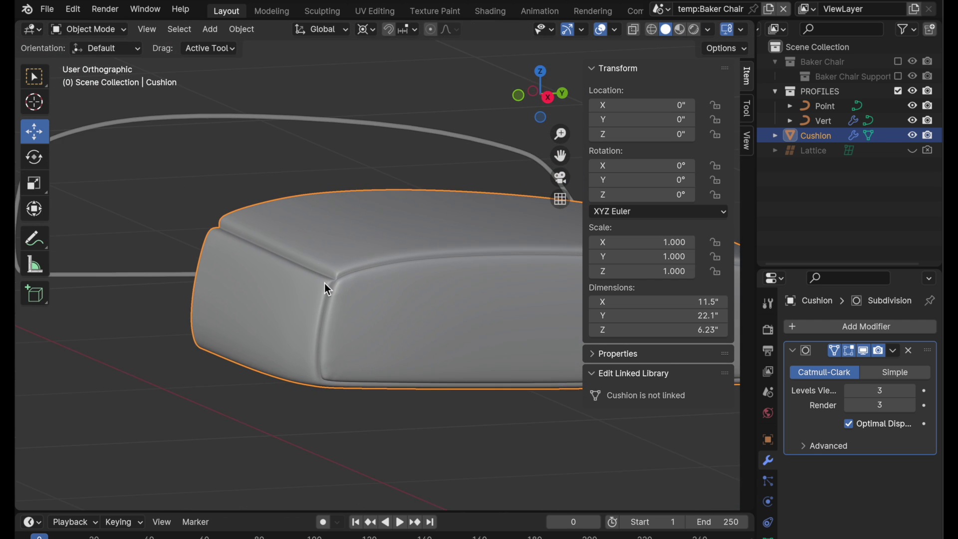
- In Edit Mode, edge-slide the top surface's first loop inside the −Y bevel slightly away from the seam, excluding its segment beyond the corner seam
scroll(369, 206, up, 5)
key(Tab)
key(c)
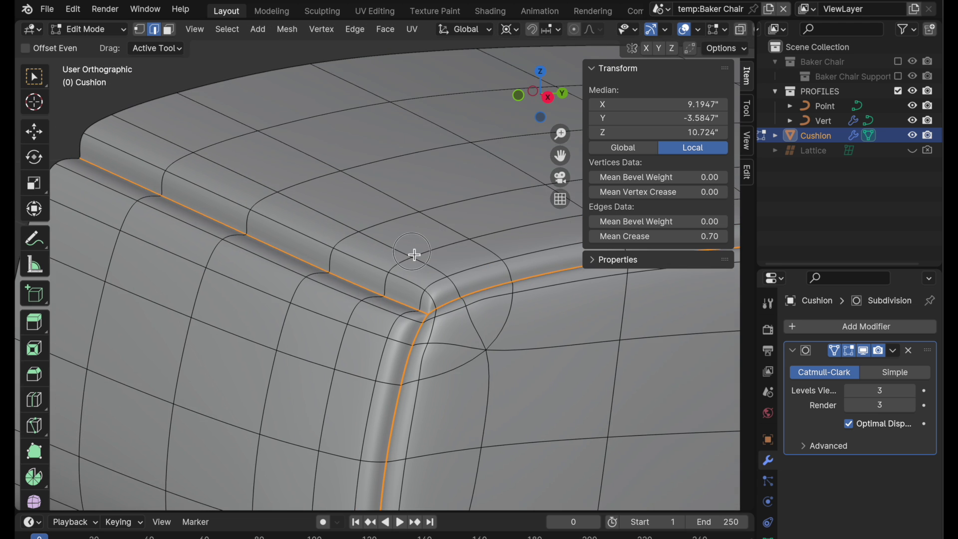
mouse_move(414, 255)
middle_down()
mouse_move(391, 268)
mouse_move(412, 241)
middle_up()
scroll(413, 241, up, 1)
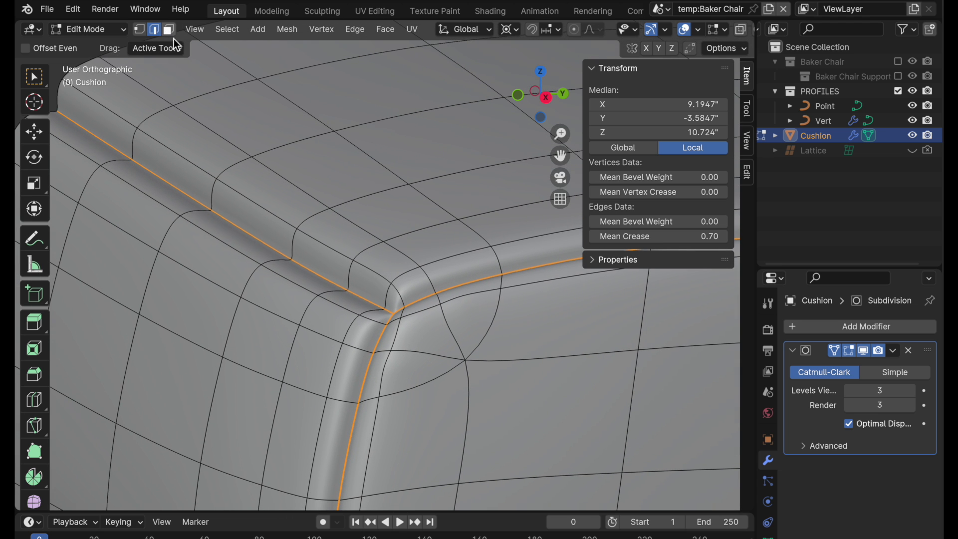
alt+click(270, 171)
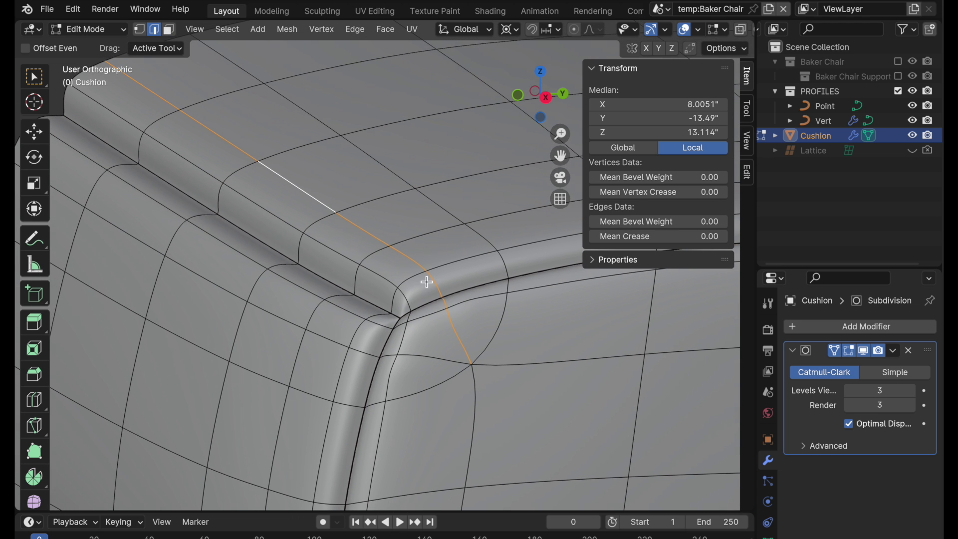
middle_drag(443, 318, 471, 310)
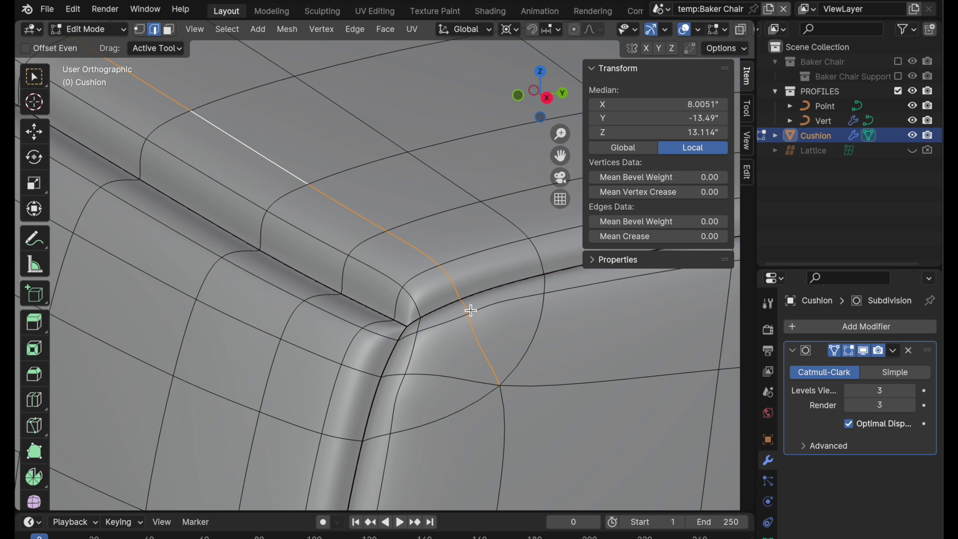
shift+click(476, 328)
middle_drag(357, 214, 409, 291)
key(c)
key(Escape)
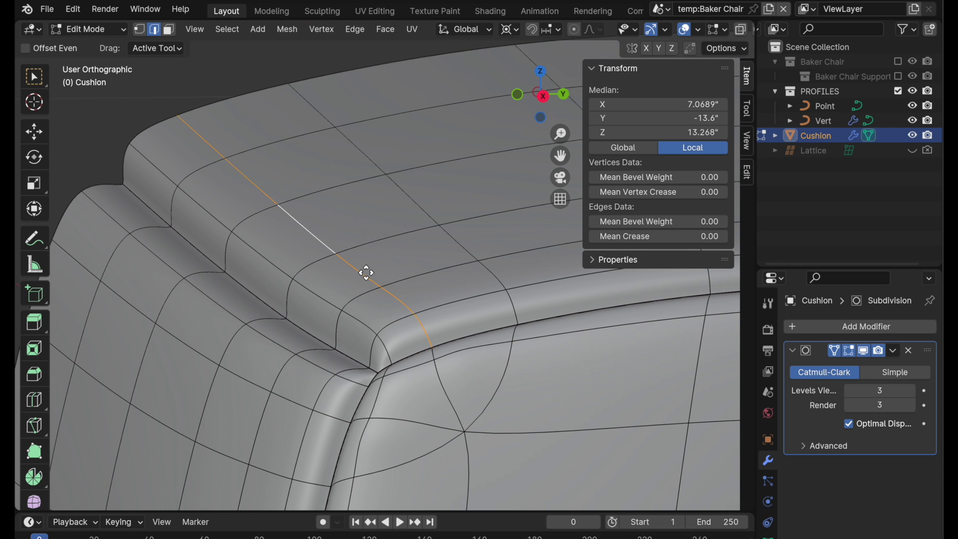
key(g)
key(g)
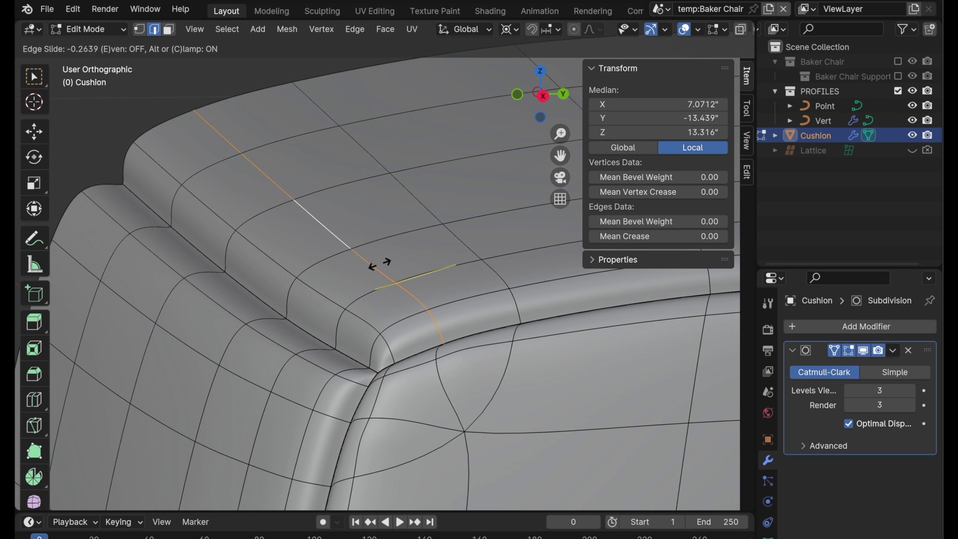
click(387, 263)
- Edge-slide the next top-surface loop slightly farther from the −Y seam, excluding its two segments beyond the seam
alt+click(507, 278)
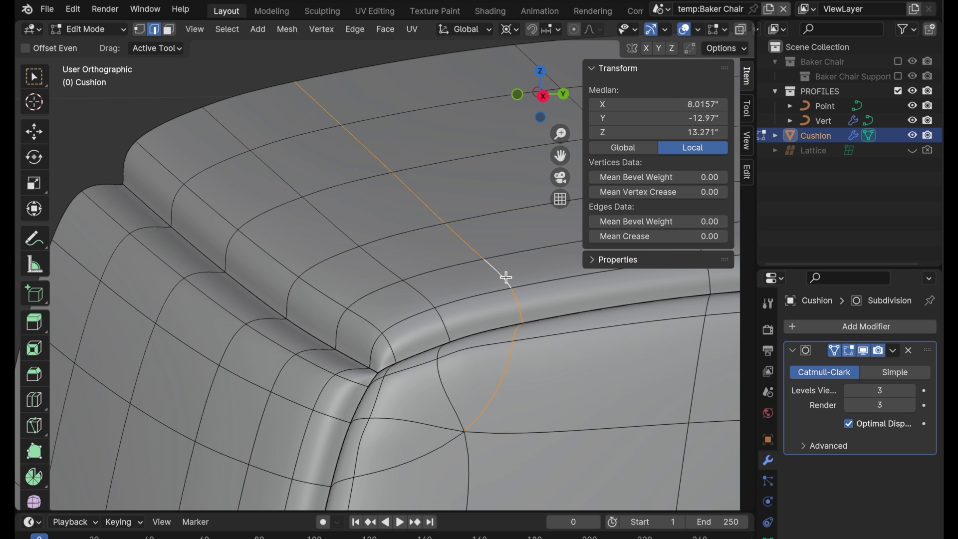
shift+click(503, 394)
shift+click(516, 335)
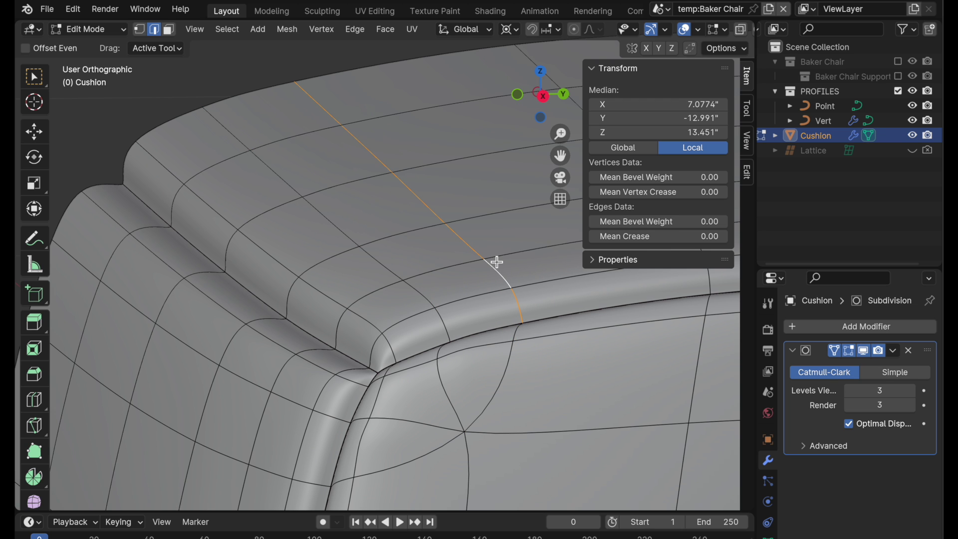
key(g)
key(g)
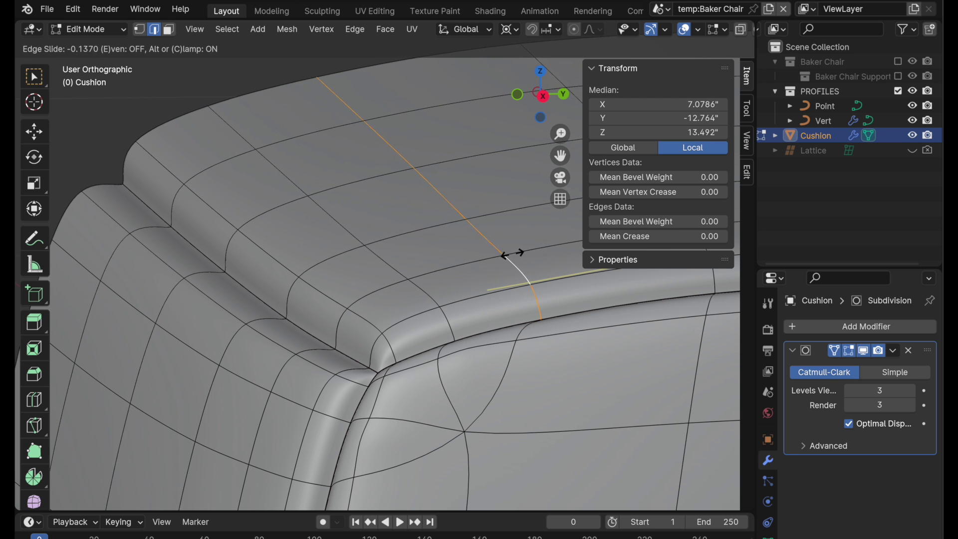
click(513, 255)
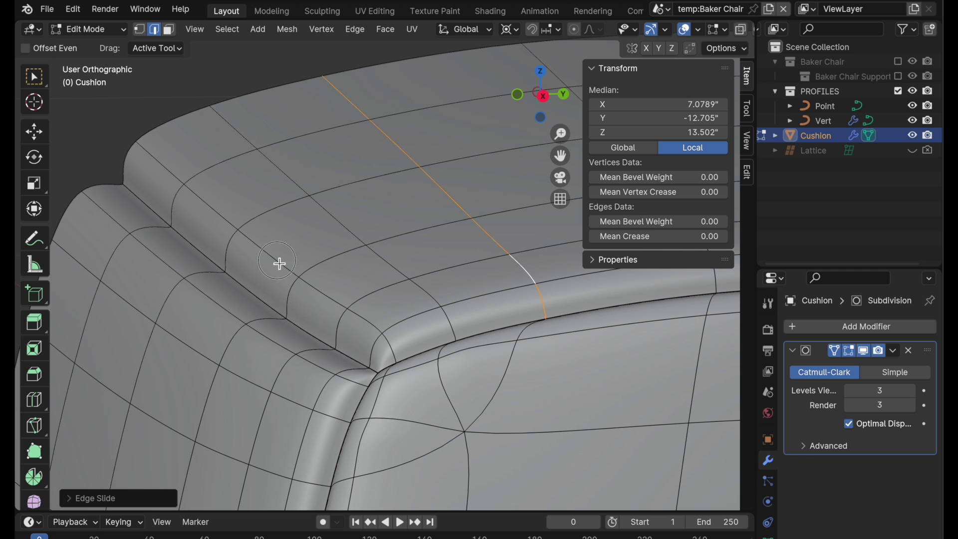
alt+click(277, 261)
shift+middle_drag(445, 412, 508, 364)
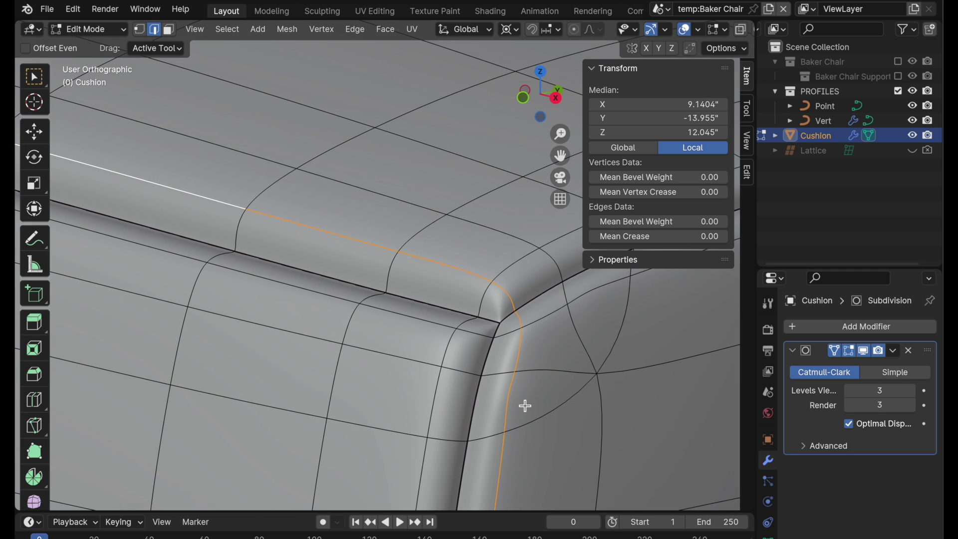
shift+middle_drag(531, 445, 449, 334)
shift+middle_drag(461, 214, 452, 424)
- Select the path of bevel edges just above the −Y seam, from the corner to the far end of the top surface
click(410, 329)
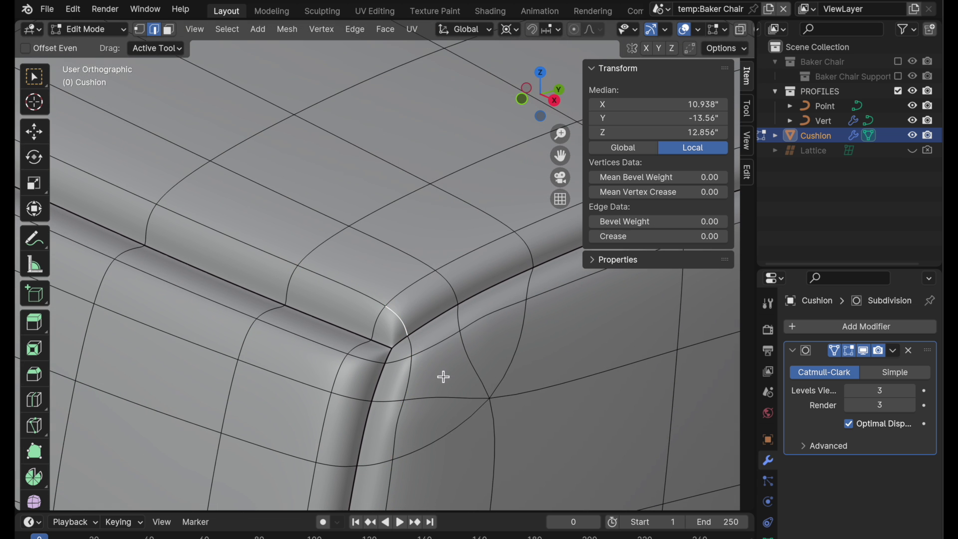
shift+middle_drag(324, 220, 509, 272)
shift+middle_drag(336, 229, 505, 326)
shift+middle_drag(296, 228, 502, 298)
shift+middle_drag(228, 191, 400, 290)
shift+middle_drag(347, 269, 372, 288)
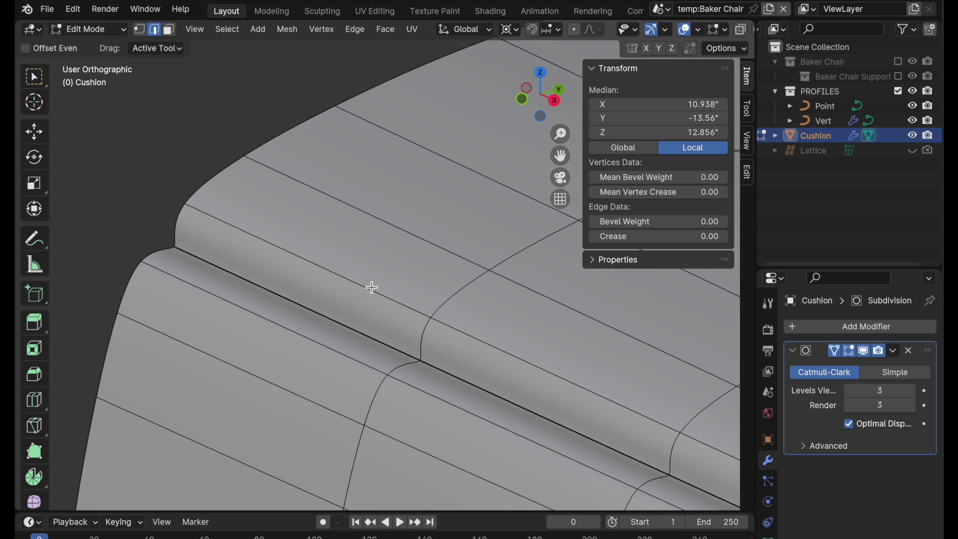
ctrl+click(321, 270)
key(KP_Decimal)
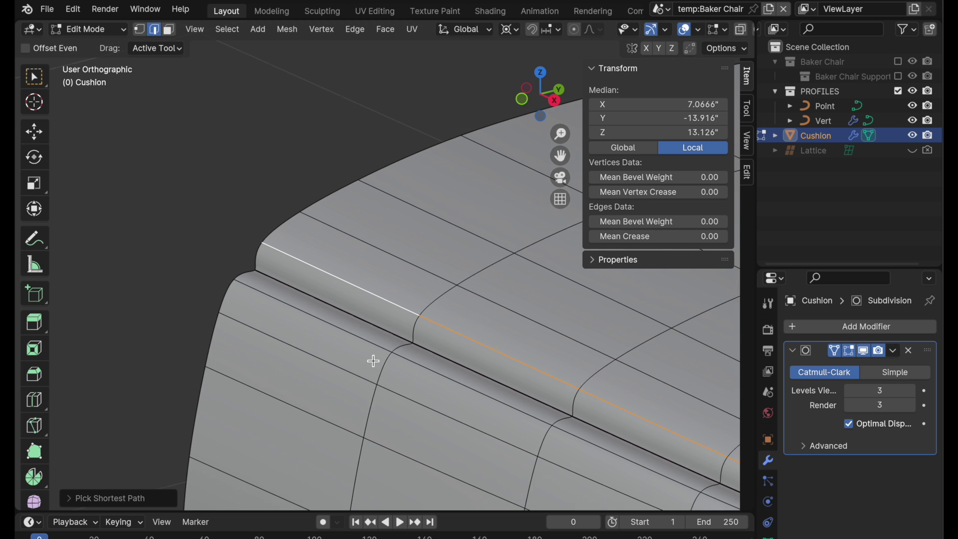
middle_drag(403, 291, 449, 299)
scroll(427, 282, down, 4)
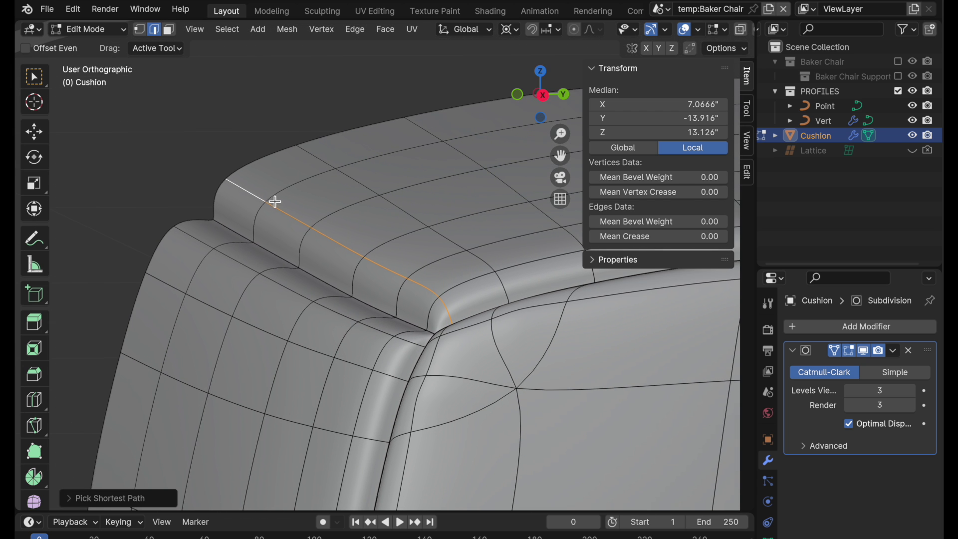
- Edge-slide the selected path of bevel edges above the −Y seam slightly farther from the seam
drag(271, 203, 274, 193)
scroll(358, 263, right, 3)
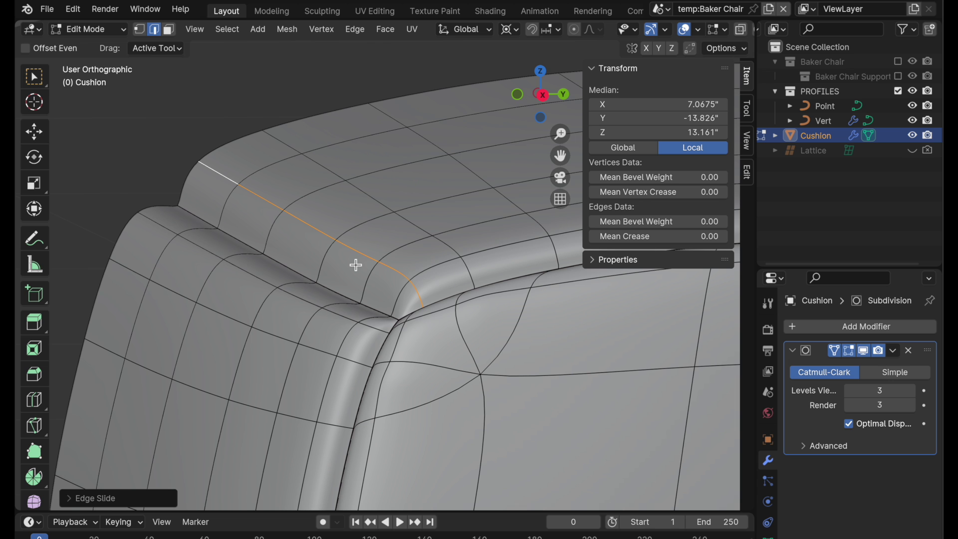
click(188, 158)
middle_drag(188, 159, 421, 314)
scroll(453, 282, up, 2)
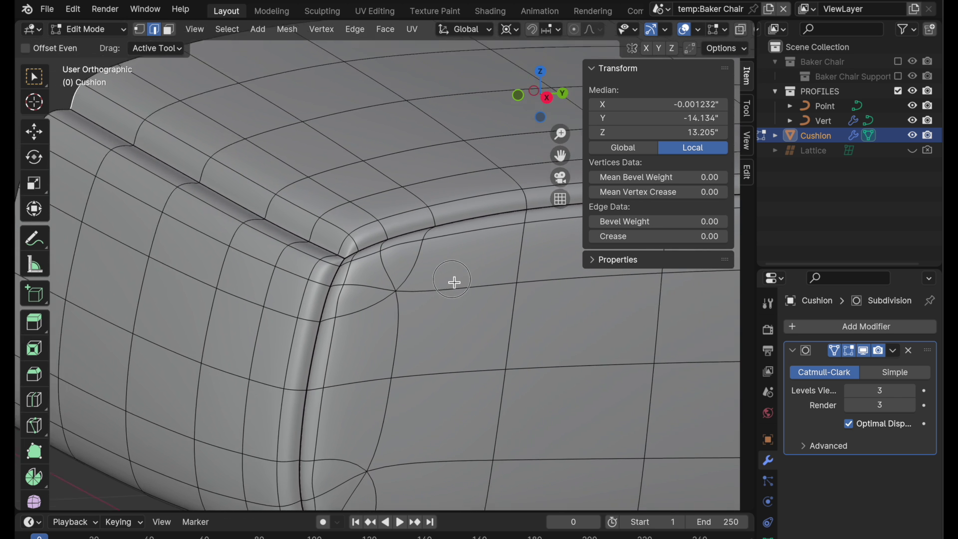
- Examine the shaded seams around the +X side panel's −Y corners in Object Mode, and return to Edit Mode
key(Tab)
middle_drag(459, 276, 434, 238)
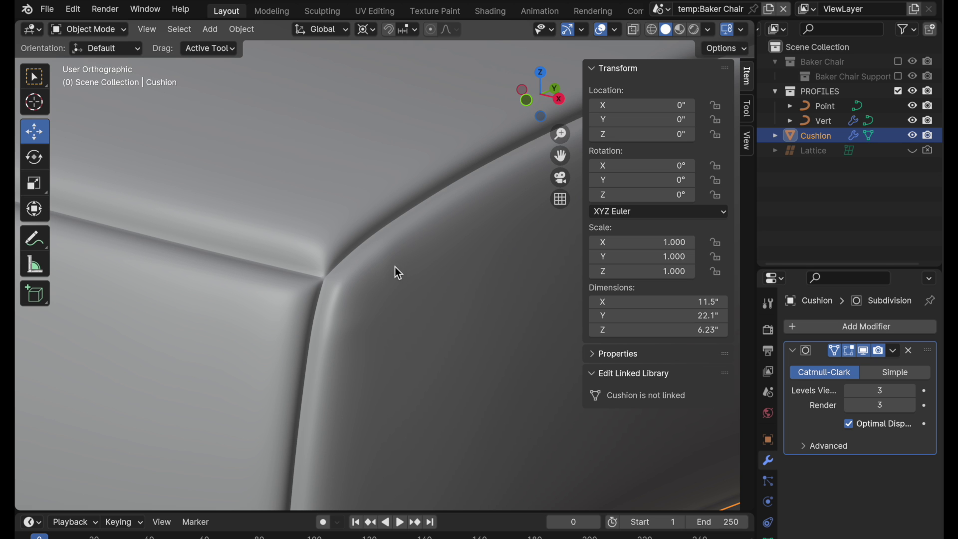
middle_drag(398, 273, 309, 188)
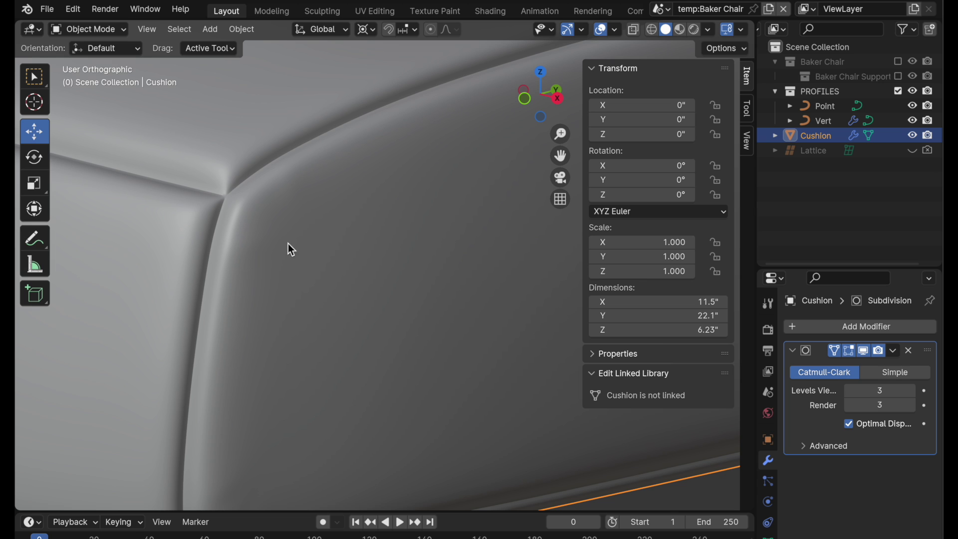
shift+middle_drag(297, 340, 238, 340)
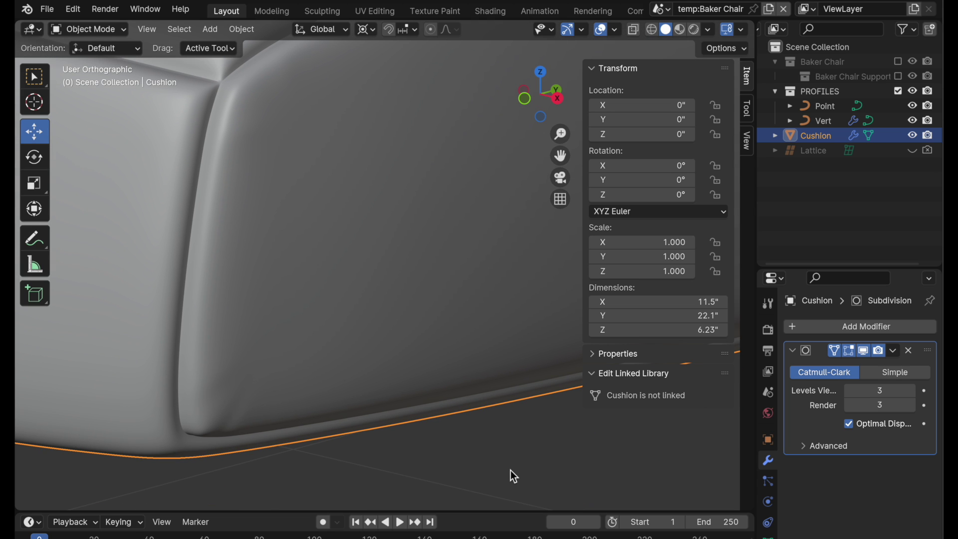
click(487, 429)
click(472, 377)
key(Tab)
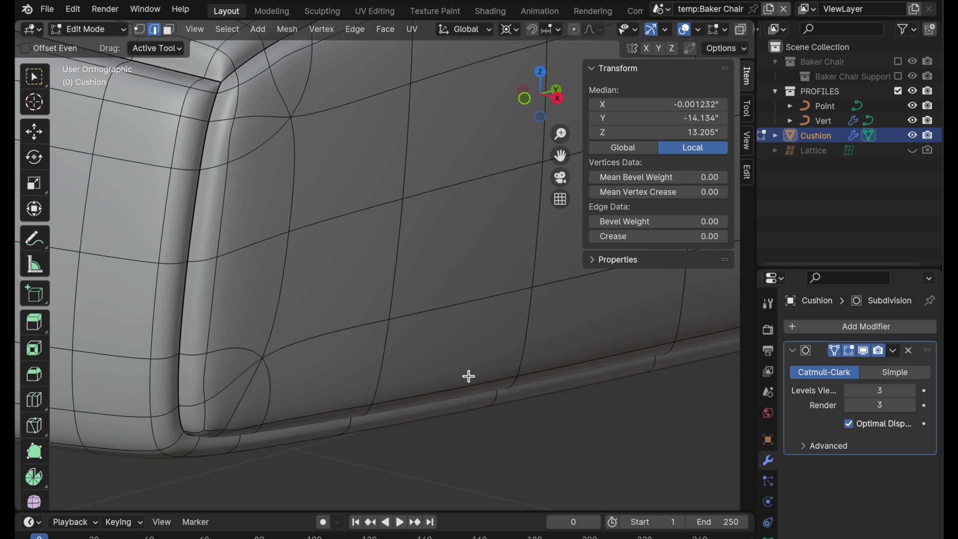
middle_drag(469, 377, 489, 375)
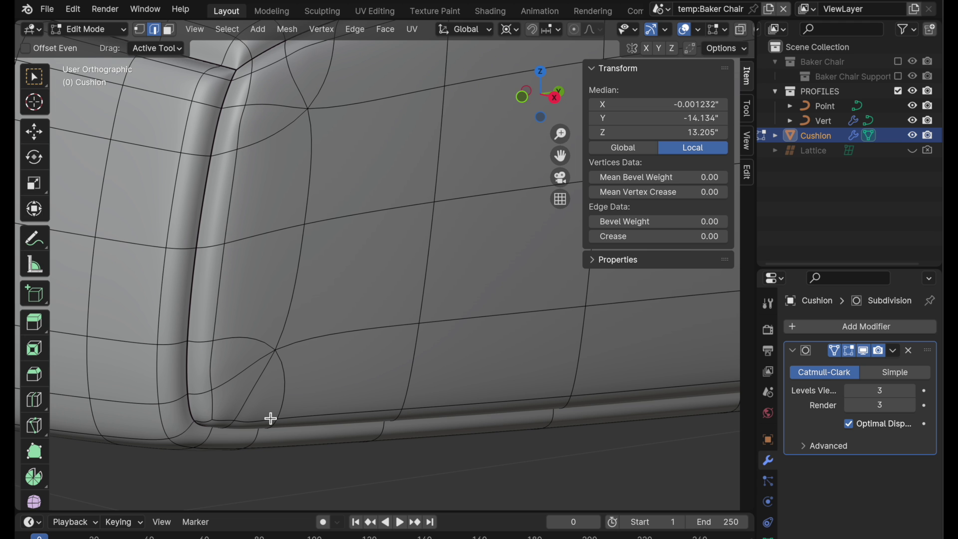
- Turn off the Subdivision modifier's on-cage display and dissolve the two diagonal edges at the +X side panel's lower −Y corner
click(246, 404)
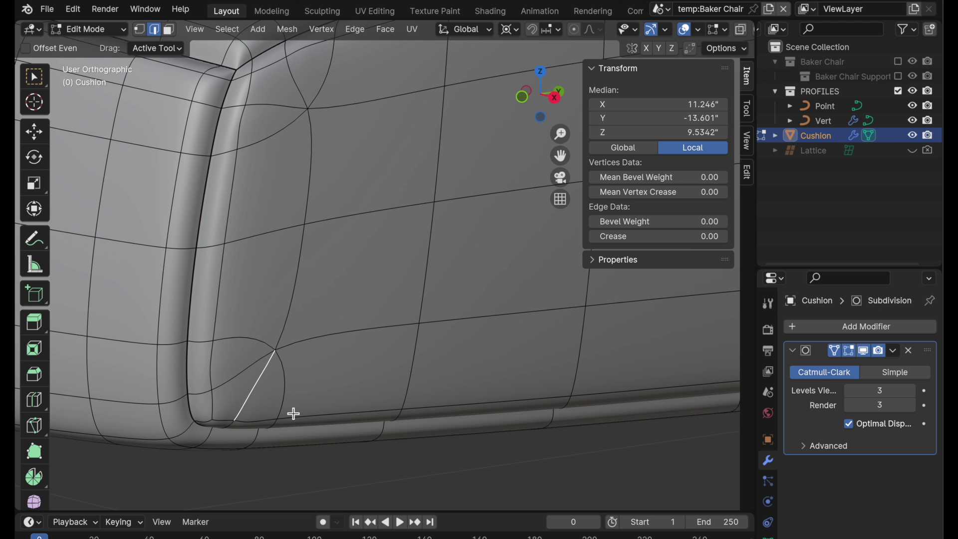
middle_drag(293, 411, 358, 304)
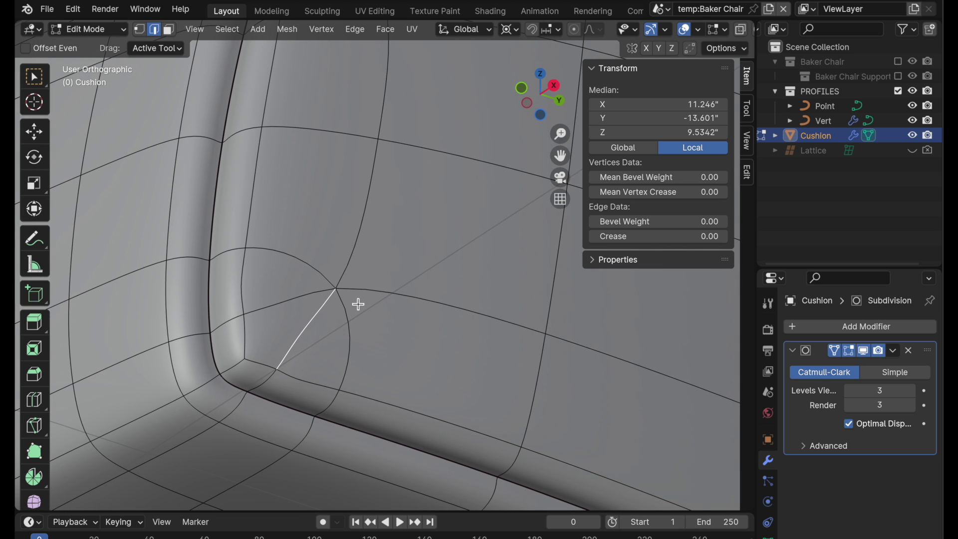
click(835, 352)
middle_drag(333, 337, 265, 303)
shift+click(265, 301)
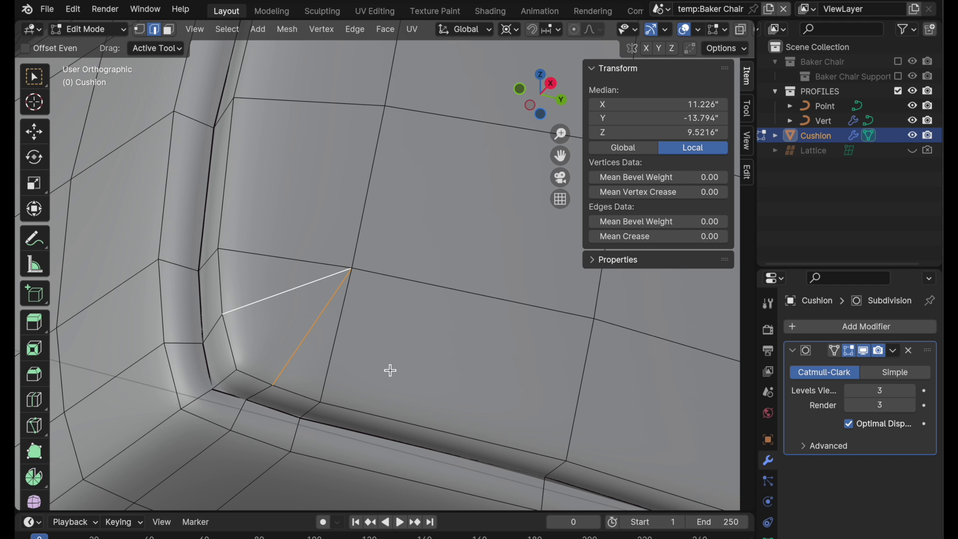
right_click(391, 370)
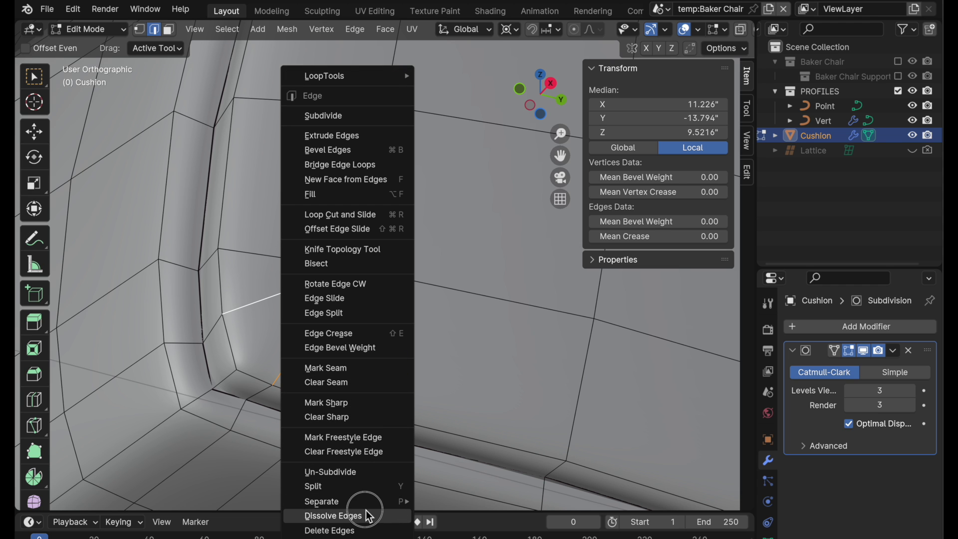
click(369, 516)
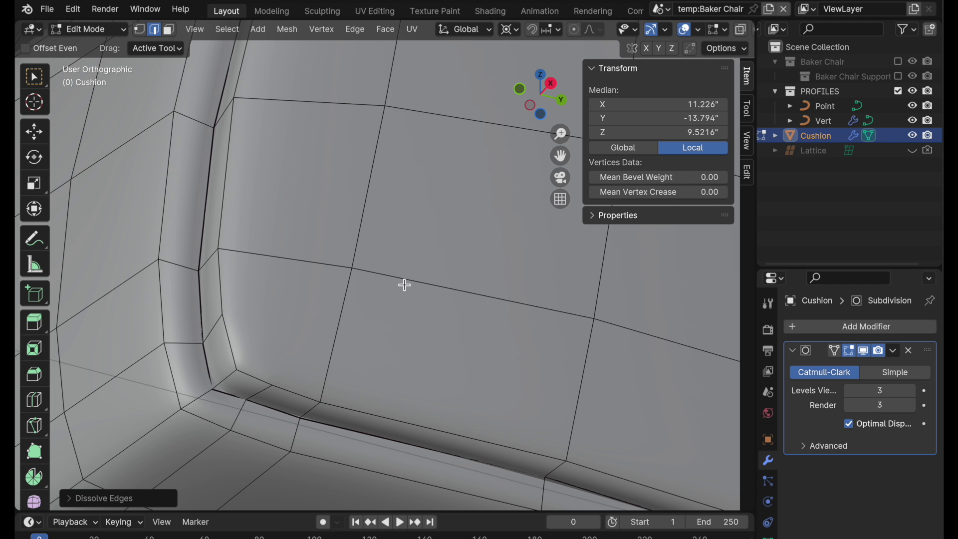
key(Tab)
middle_drag(402, 281, 357, 348)
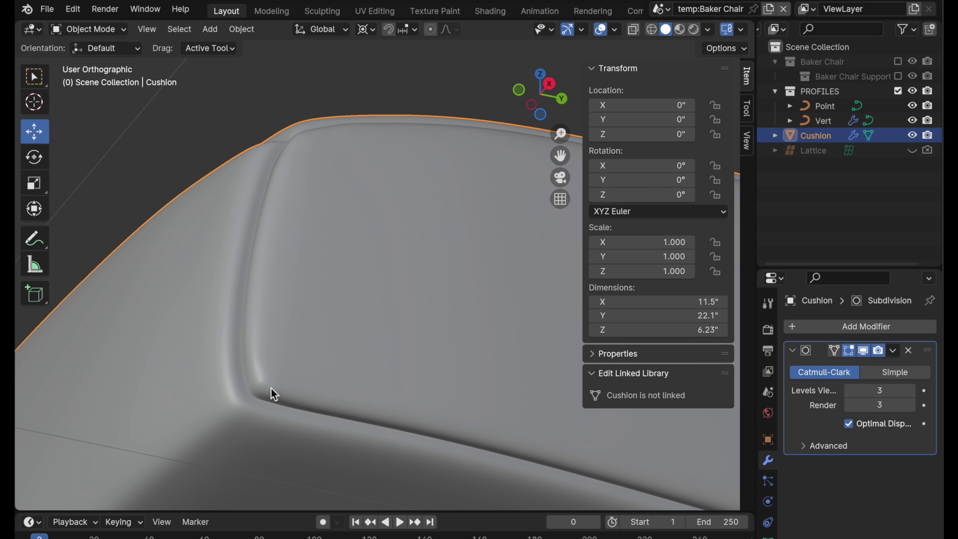
- Check the merged face at the side panel's lower −Y corner by selecting it in face mode
key(Tab)
scroll(302, 353, up, 4)
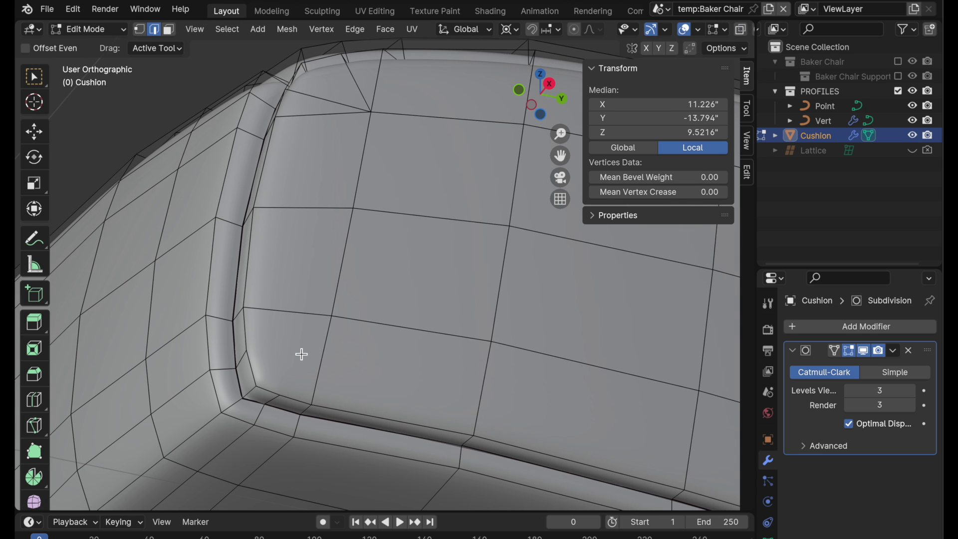
key(3)
click(302, 353)
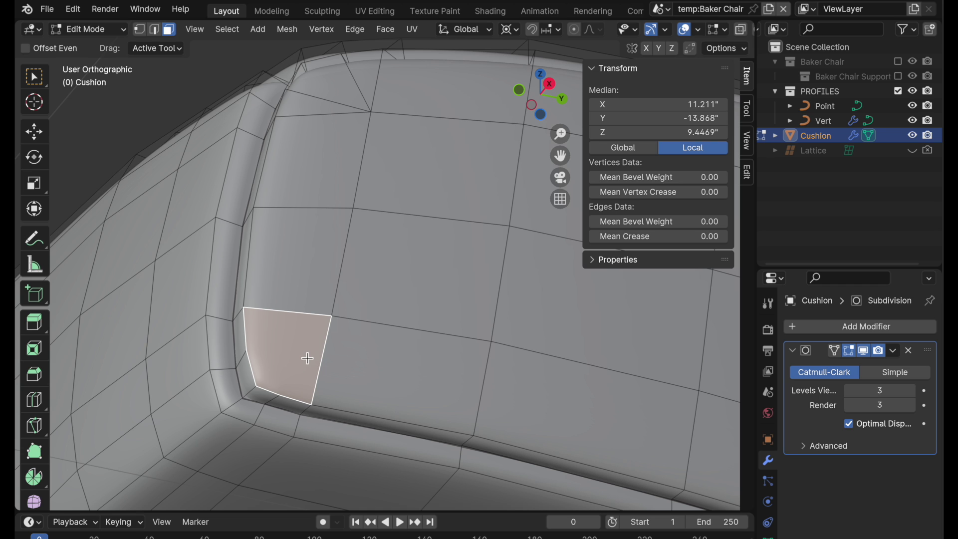
click(300, 274)
- Dissolve the two diagonal edges at the +X side panel's upper −Y corner
middle_drag(317, 236, 335, 274)
middle_drag(336, 184, 375, 284)
key(2)
click(339, 240)
shift+click(314, 266)
key(ctrl+e)
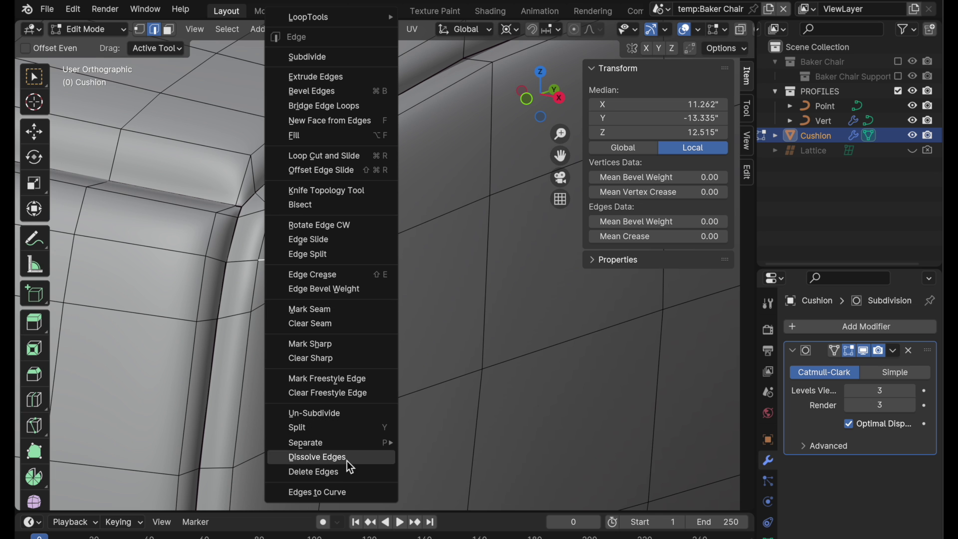
click(347, 459)
middle_drag(421, 389, 322, 391)
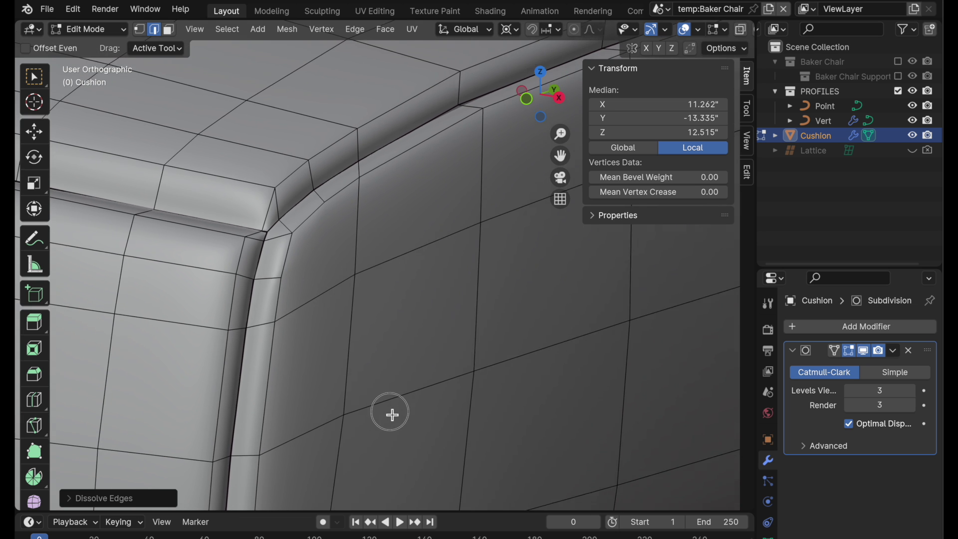
- Return to Object Mode and add a Mirror modifier to the Cushion
key(Tab)
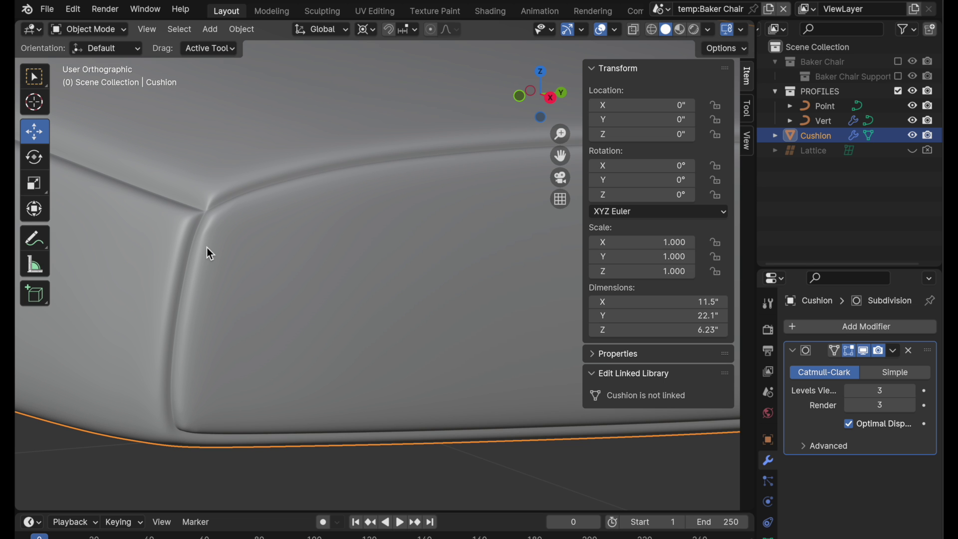
scroll(223, 218, down, 10)
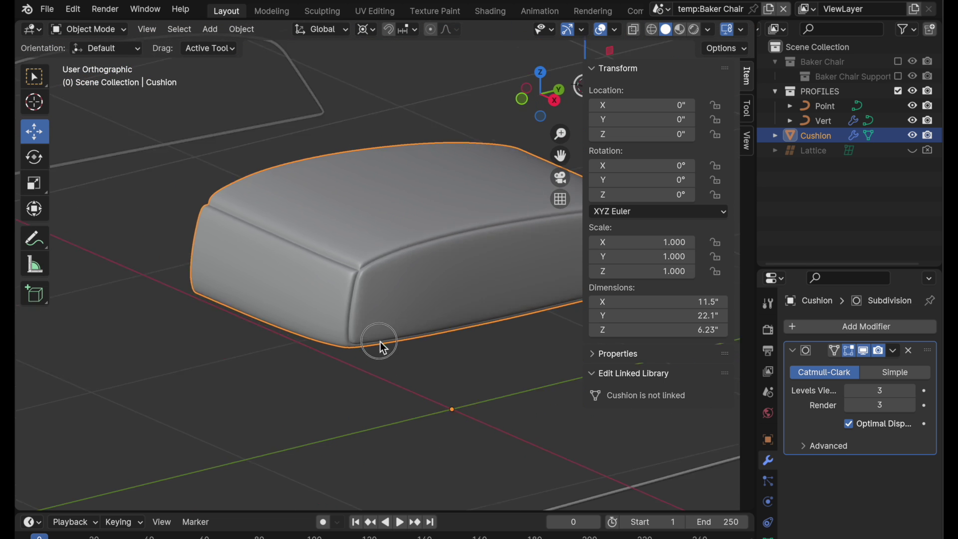
middle_drag(380, 344, 350, 387)
click(850, 327)
mouse_move(850, 328)
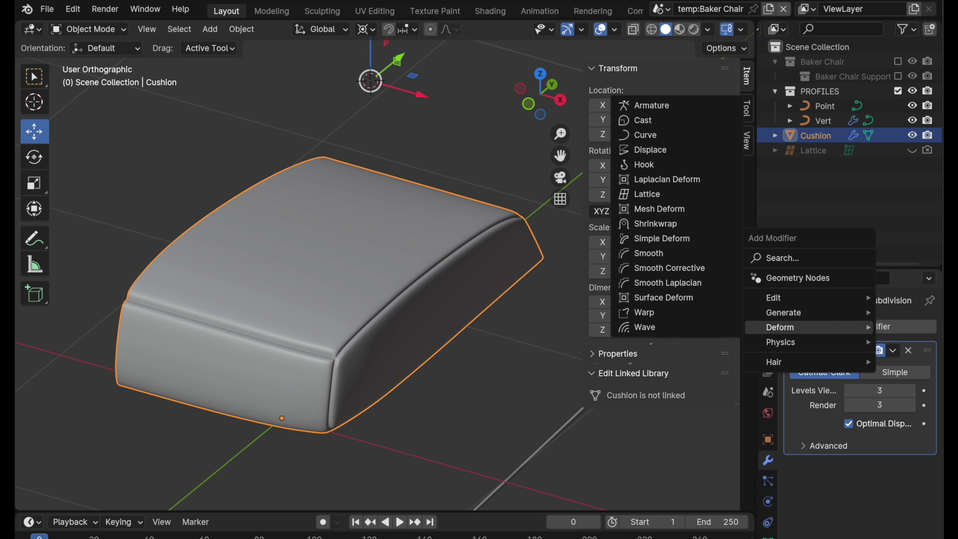
mouse_move(807, 313)
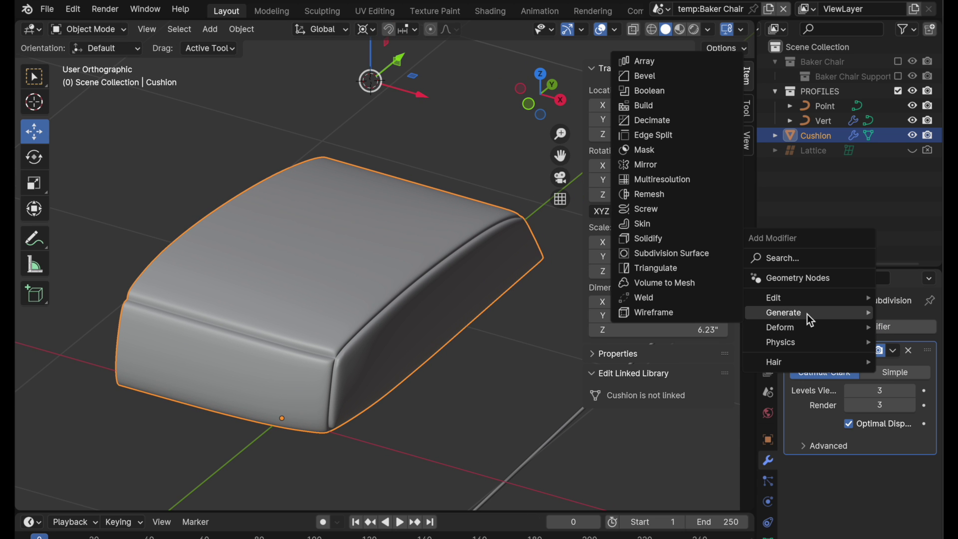
click(673, 163)
middle_drag(381, 325, 442, 335)
- View the Cushion from the top and enter Edit Mode with vertex selection and X-ray enabled
click(541, 94)
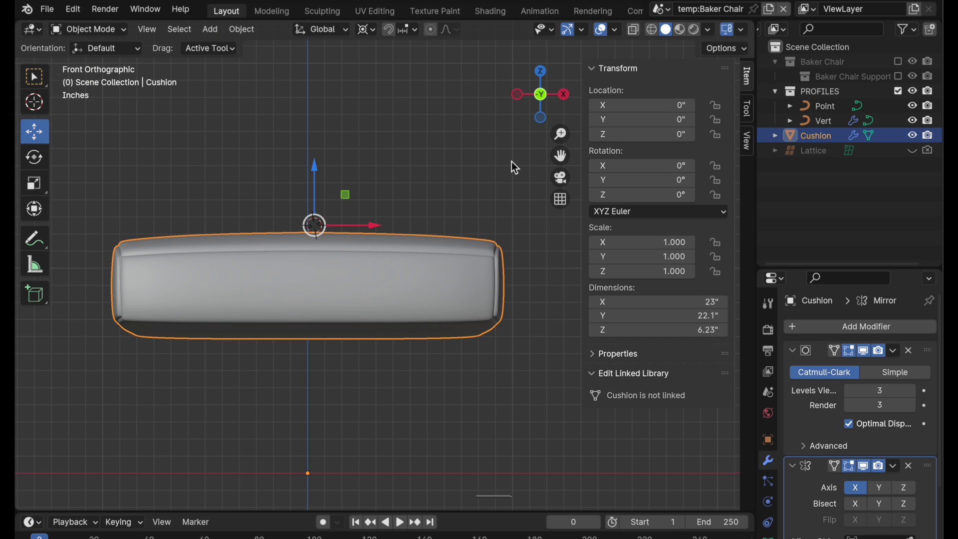
shift+middle_drag(485, 189, 470, 152)
click(541, 71)
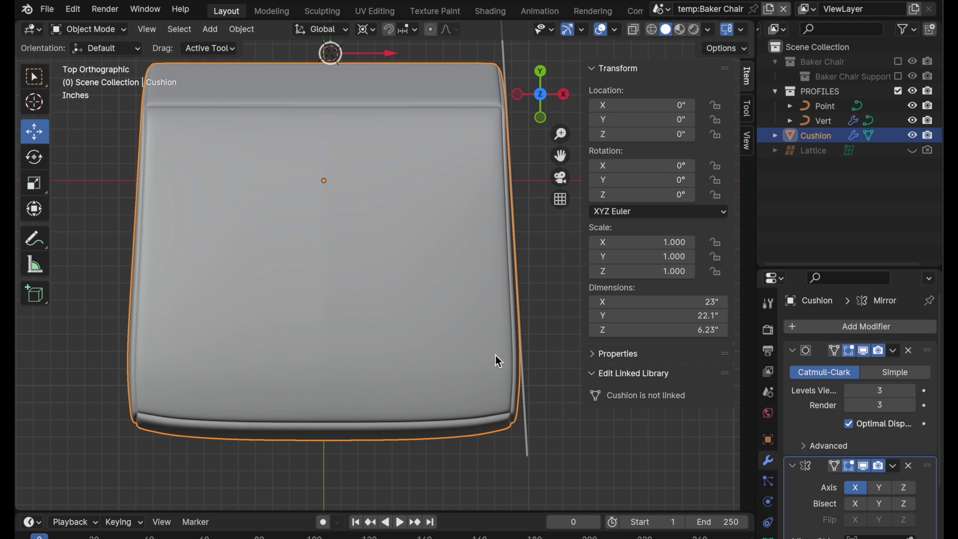
ctrl+middle_drag(413, 440, 513, 369)
key(Tab)
ctrl+scroll(486, 386, down, 2)
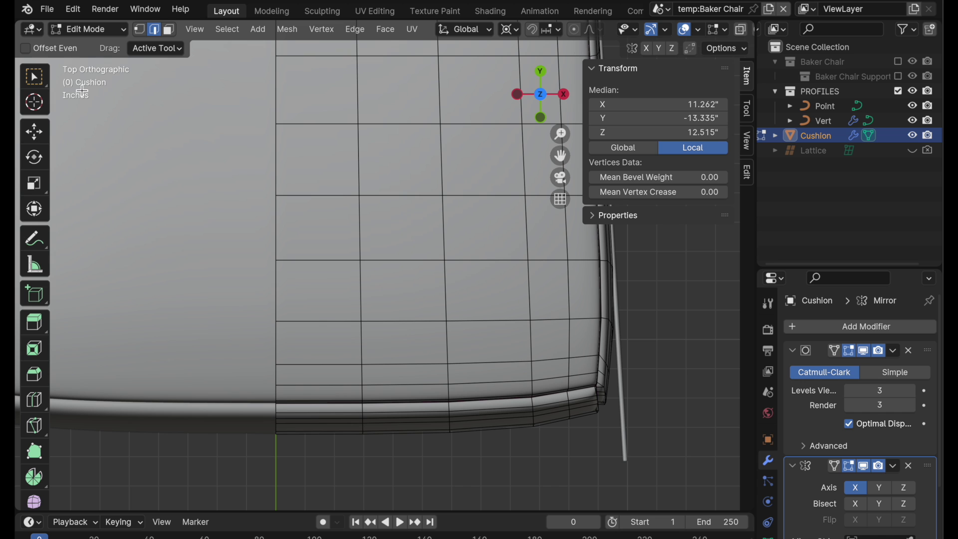
click(140, 28)
ctrl+scroll(363, 306, up, 1)
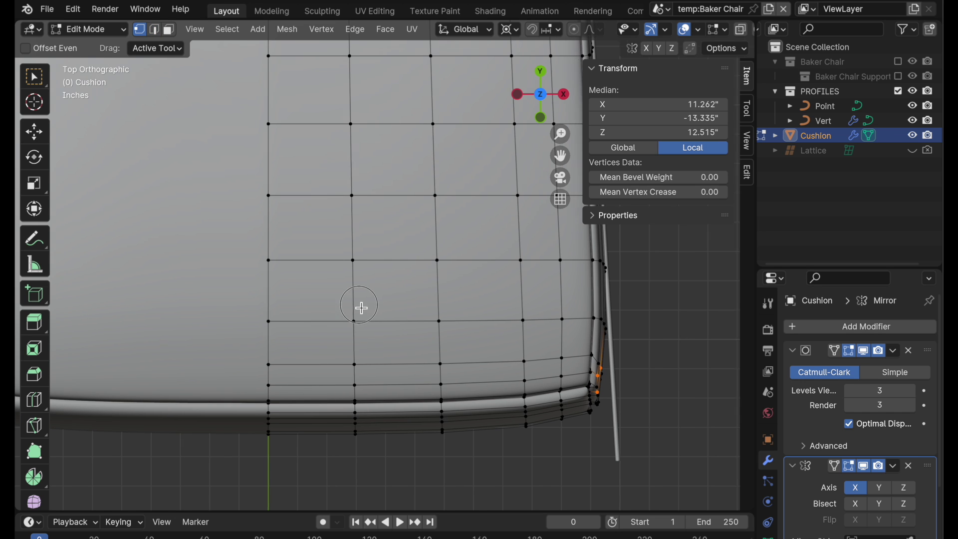
scroll(272, 466, up, 1)
key(alt+z)
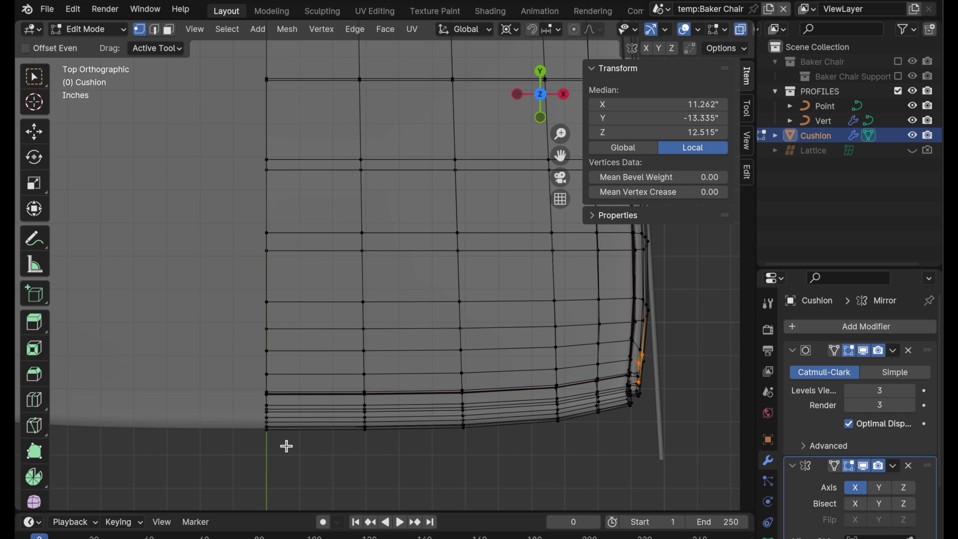
- Set the drag action to Select Box and box-select the centreline vertices at the Cushion's −Y end
key(alt+s)
key(Escape)
click(157, 48)
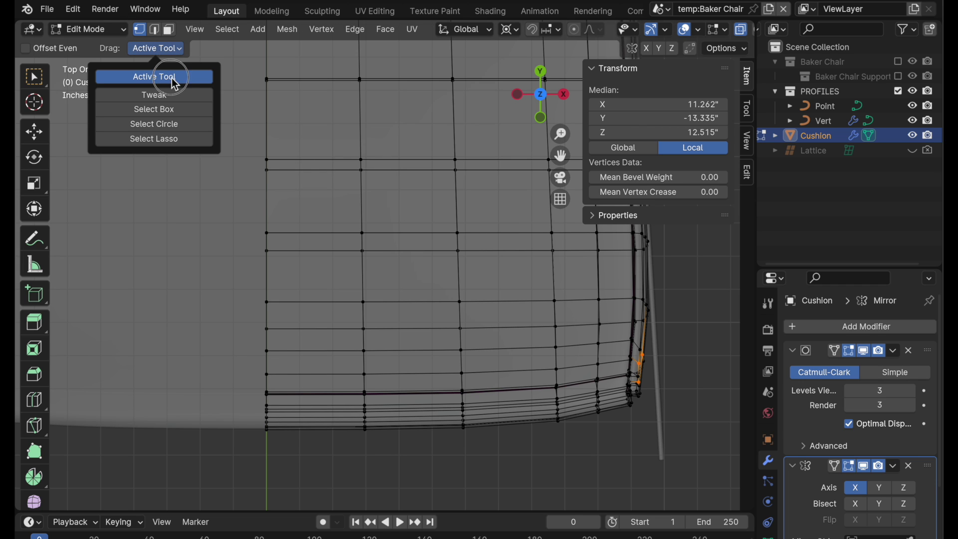
click(168, 109)
drag(249, 455, 283, 379)
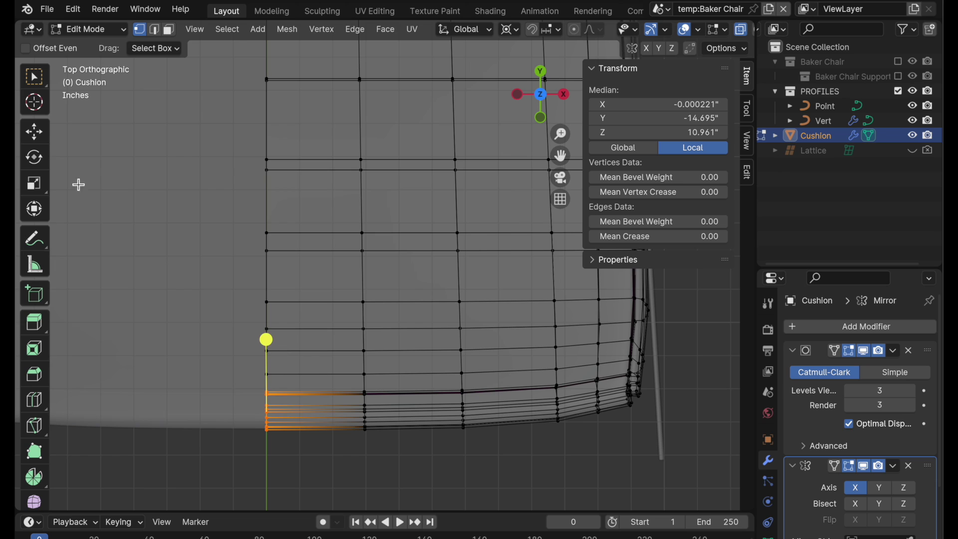
- With the pivot point set to Bounding Box Center, move the centreline vertices slightly toward −Y and box-select the neighbouring column
click(43, 143)
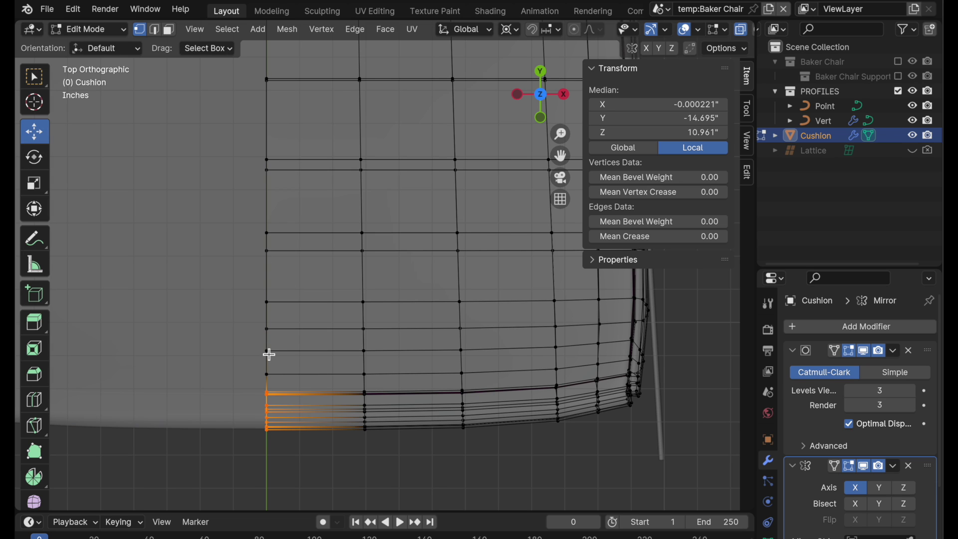
key(period)
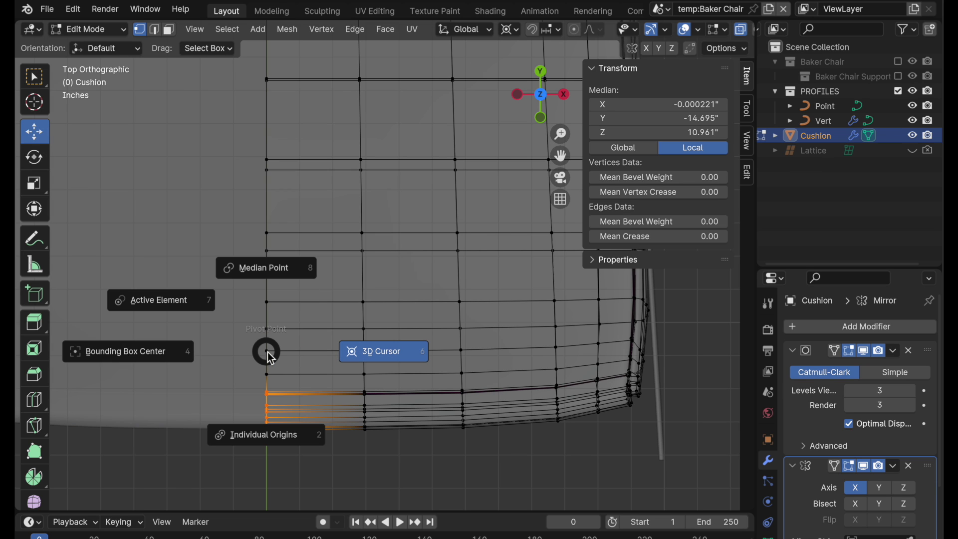
click(167, 354)
drag(269, 352, 274, 356)
drag(326, 460, 371, 359)
click(505, 494)
- Edge-slide the third lengthwise loop from the centreline toward the centre by a factor of about −0.15, and clear the selection
scroll(574, 421, up, 1)
shift+middle_drag(573, 421, 477, 443)
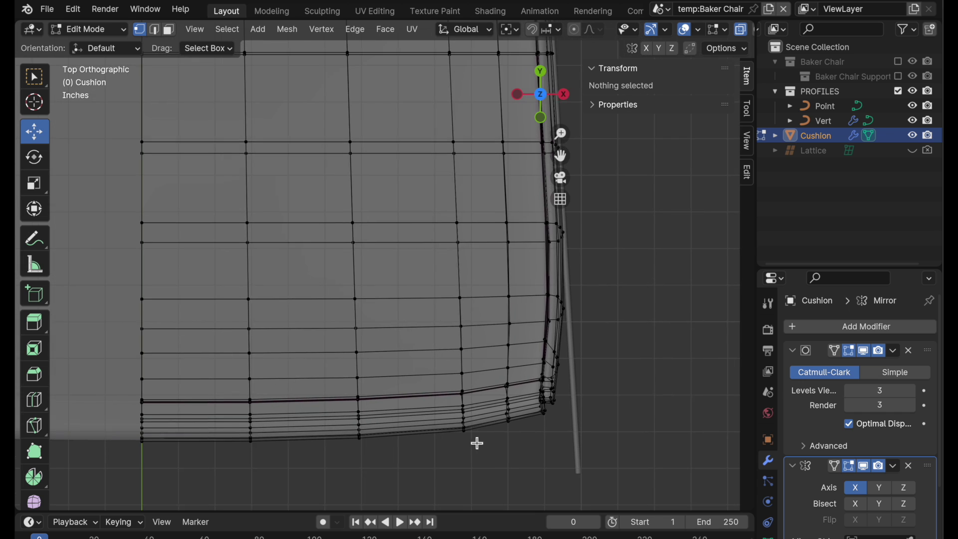
scroll(478, 444, up, 1)
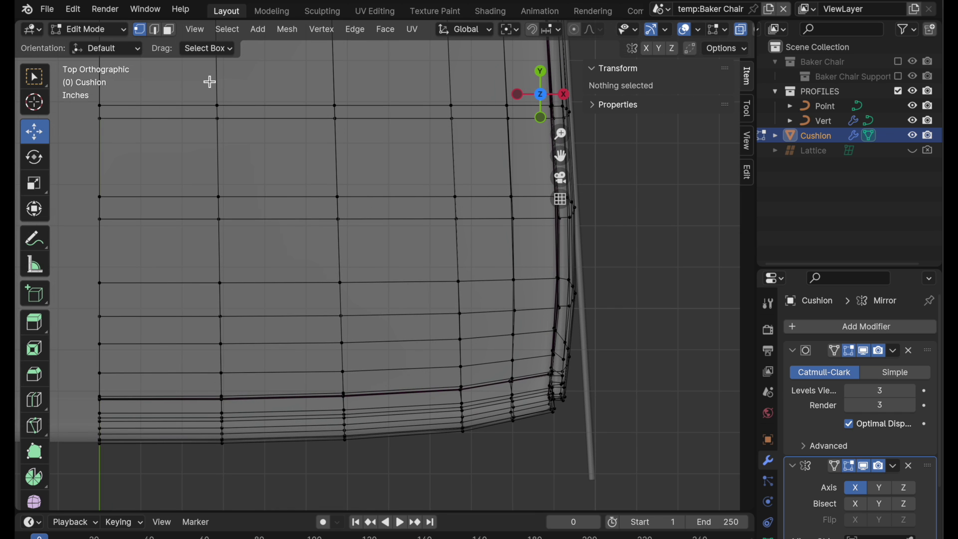
click(155, 29)
alt+click(462, 258)
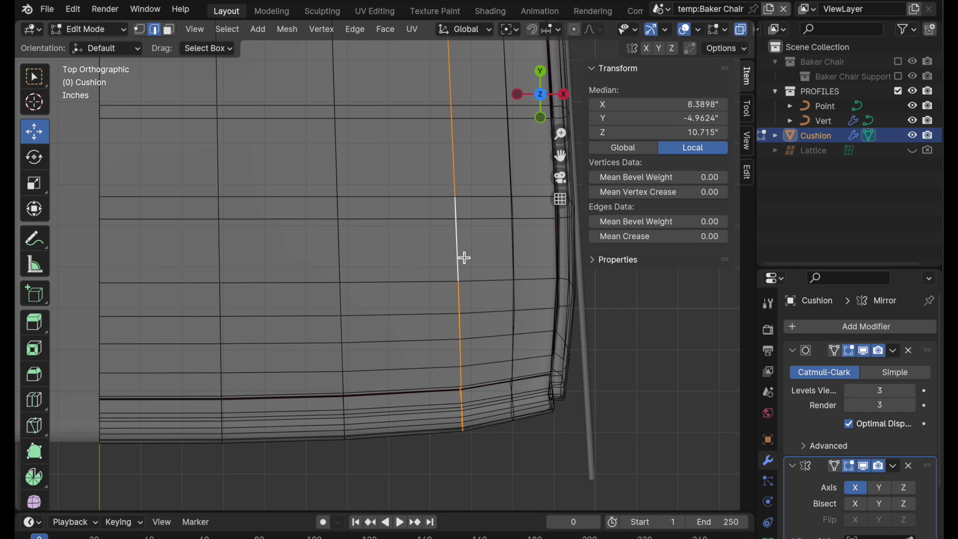
key(g)
key(g)
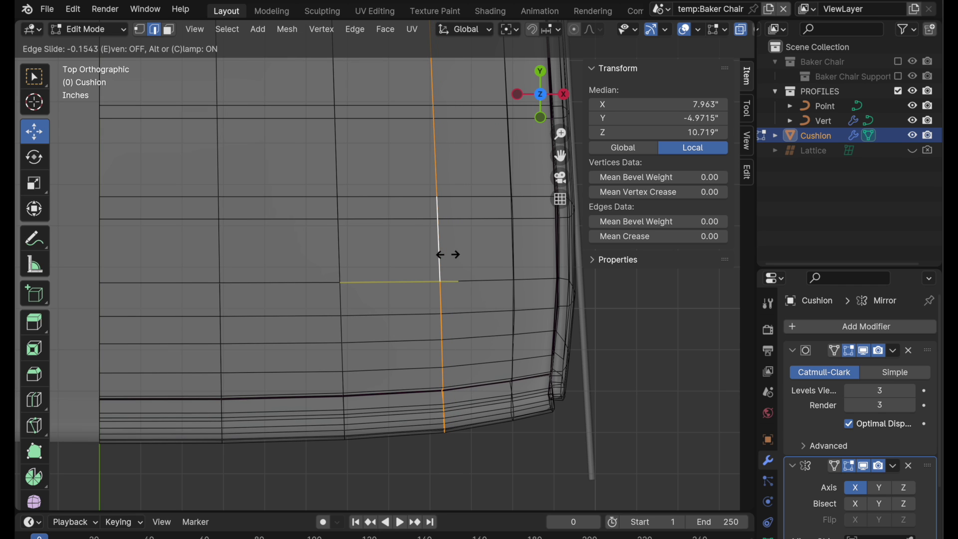
click(446, 254)
click(552, 479)
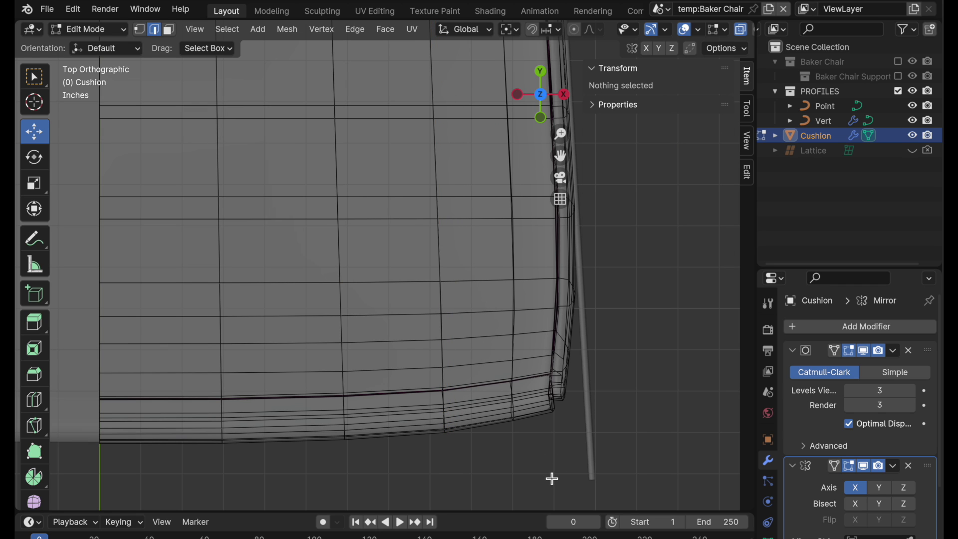
- Switch to Object Mode and examine the mirrored Cushion's −Y outline from above
key(Tab)
scroll(551, 474, down, 2)
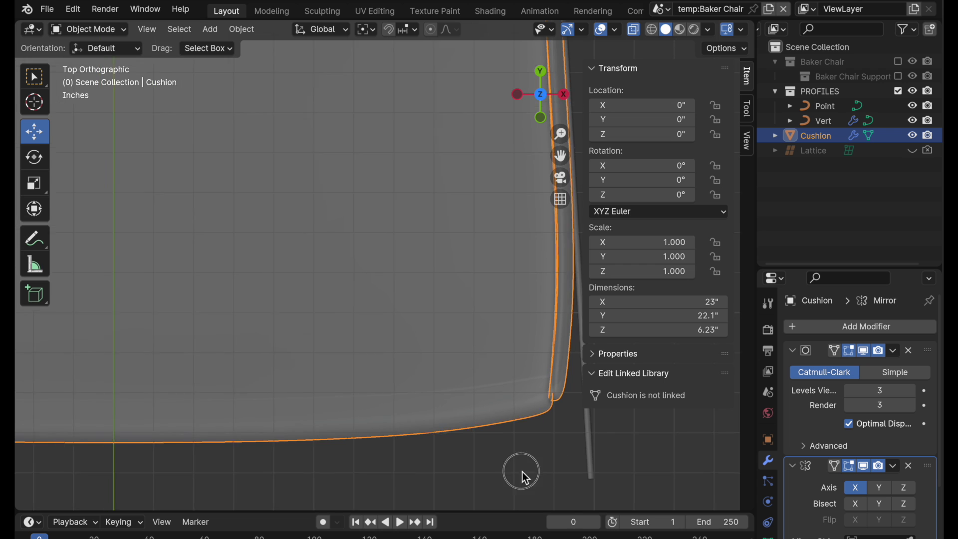
scroll(544, 456, down, 2)
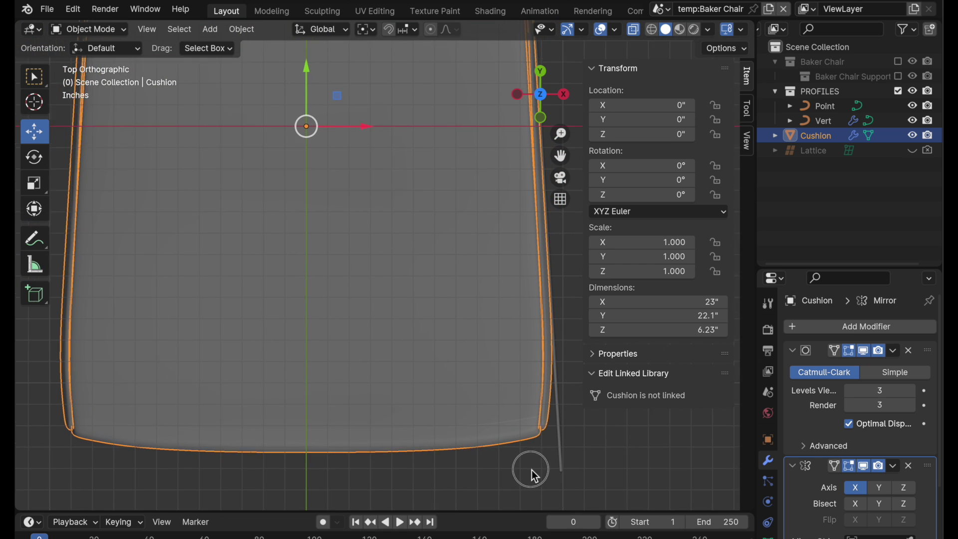
scroll(522, 446, down, 3)
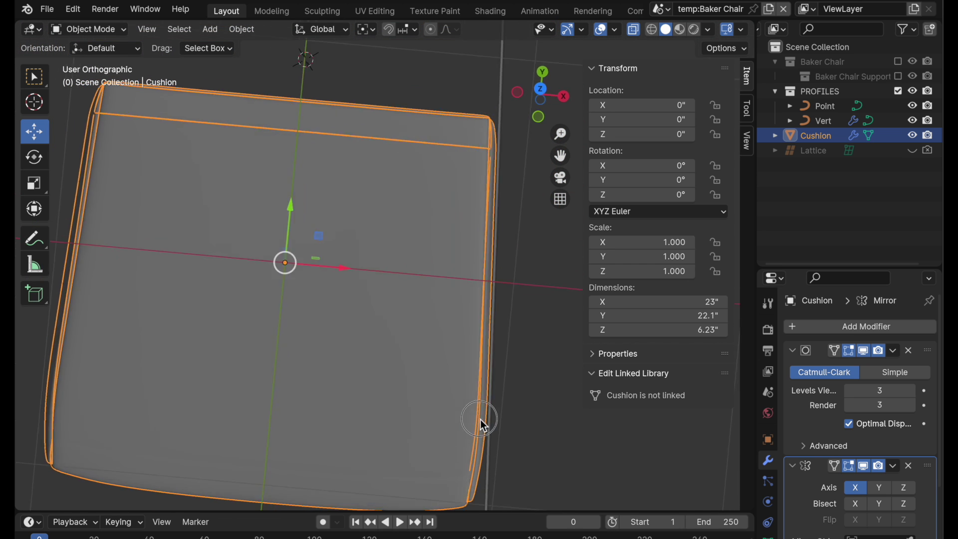